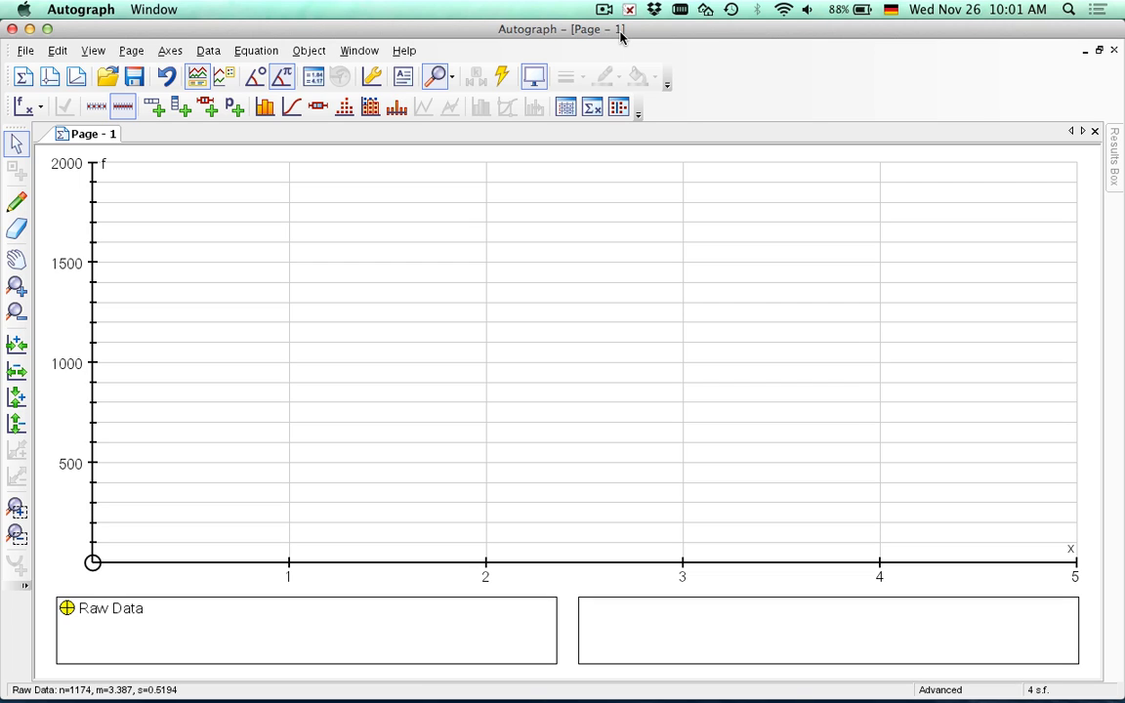
Step: View Autograph's version and credits information, then close it
left_click(83, 9)
left_click(89, 32)
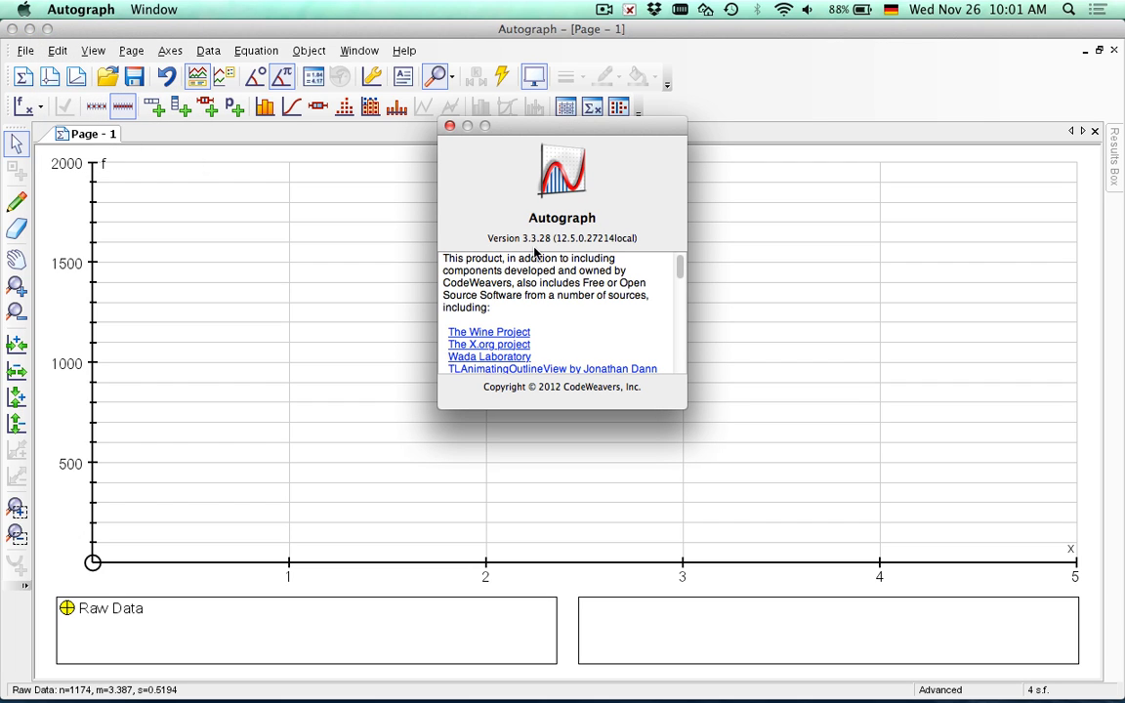
left_click(450, 126)
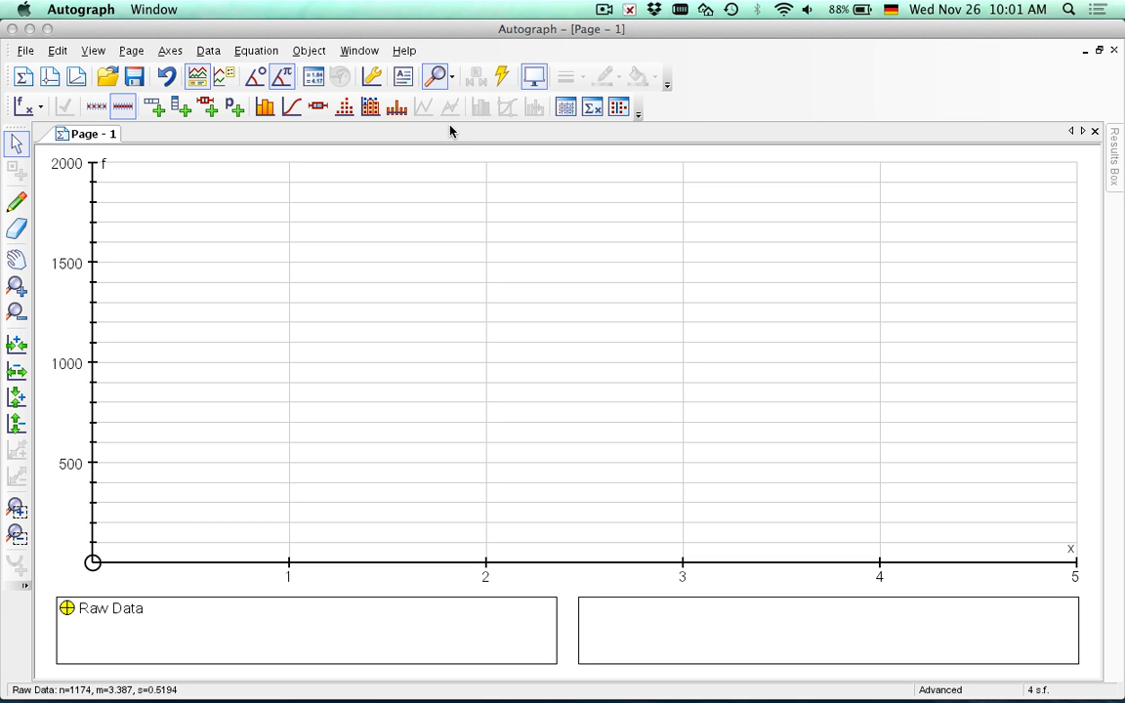
Step: Open Baby Weight Data.xls in Excel from Finder, check the D6 pounds-to-kilograms formula, and close it
key("ctrl+Up")
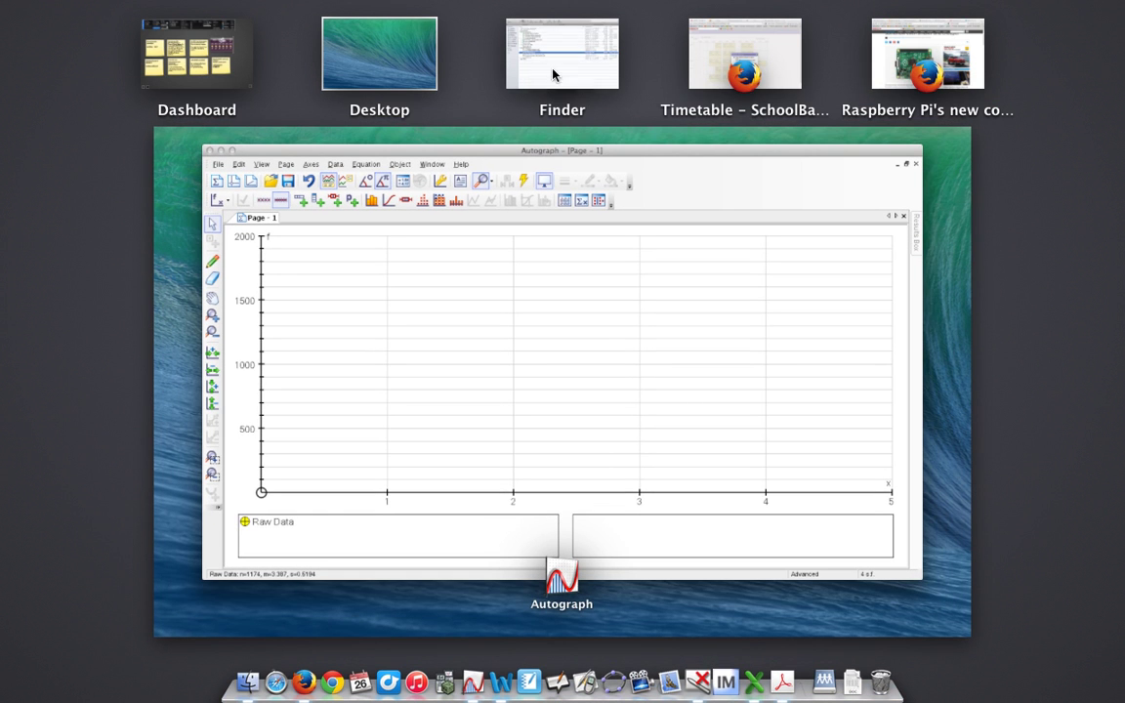
left_click(555, 110)
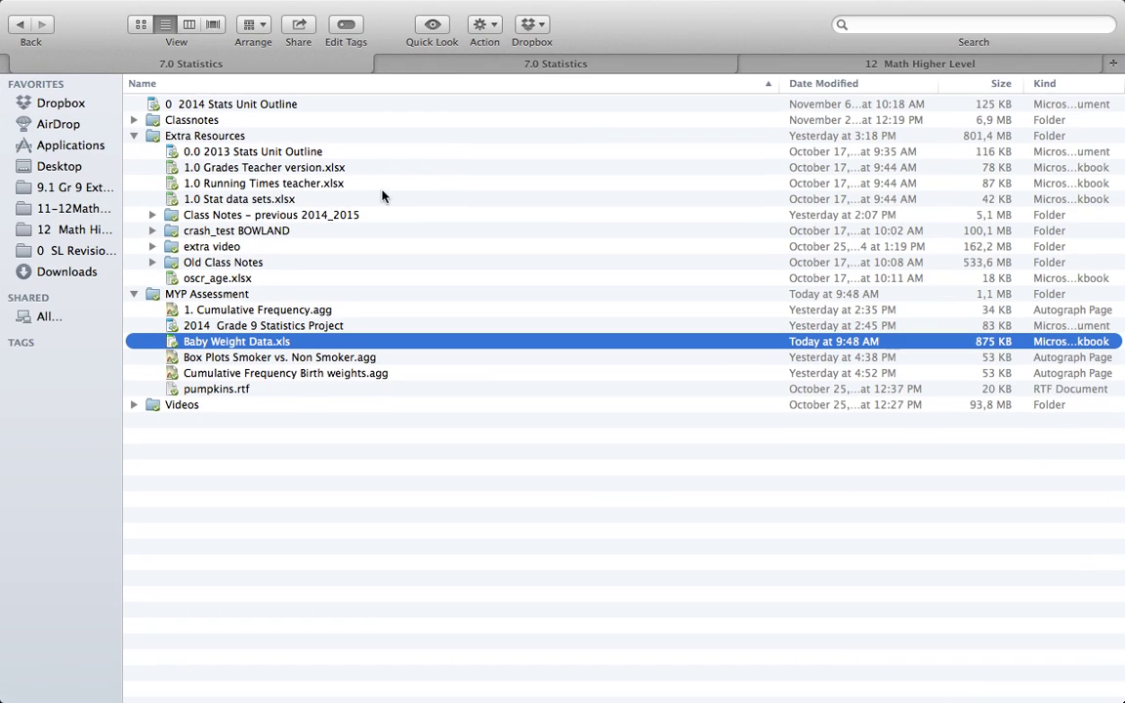
double_click(202, 342)
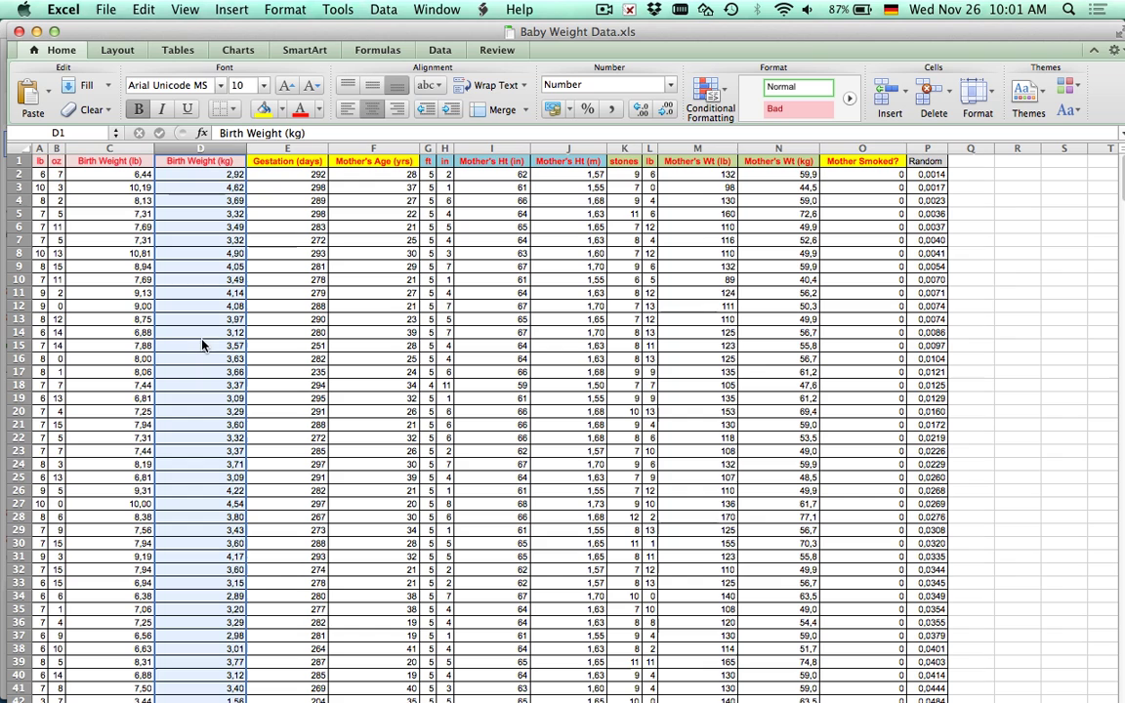
left_click(219, 227)
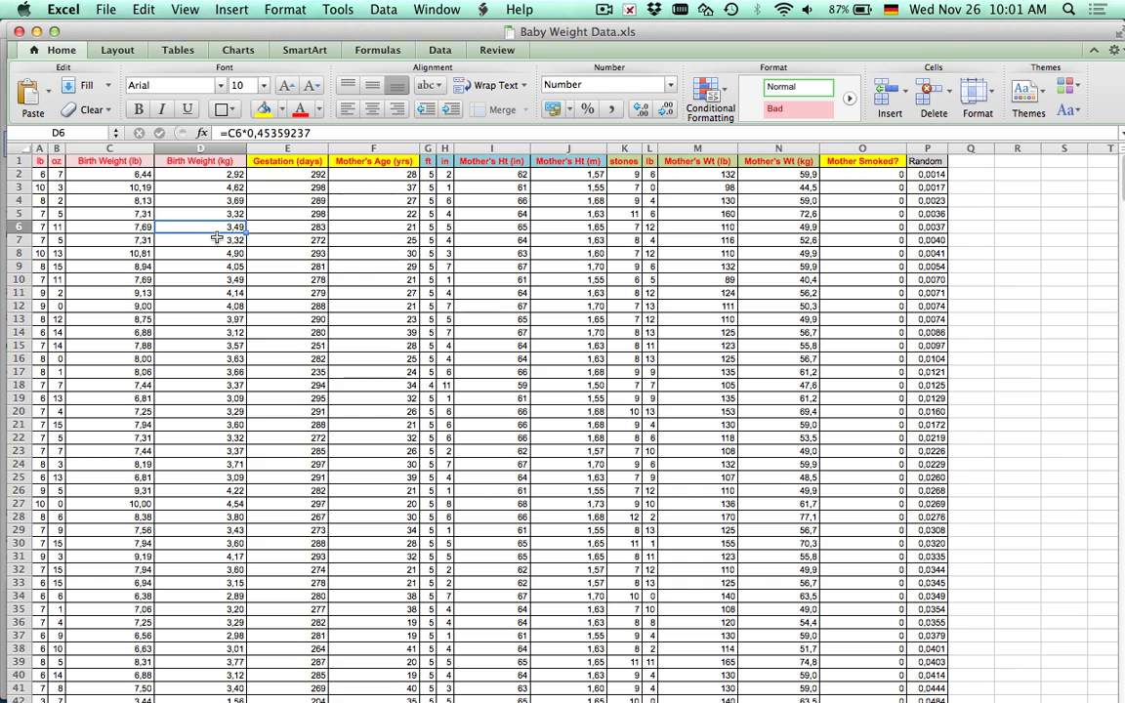
left_click(19, 31)
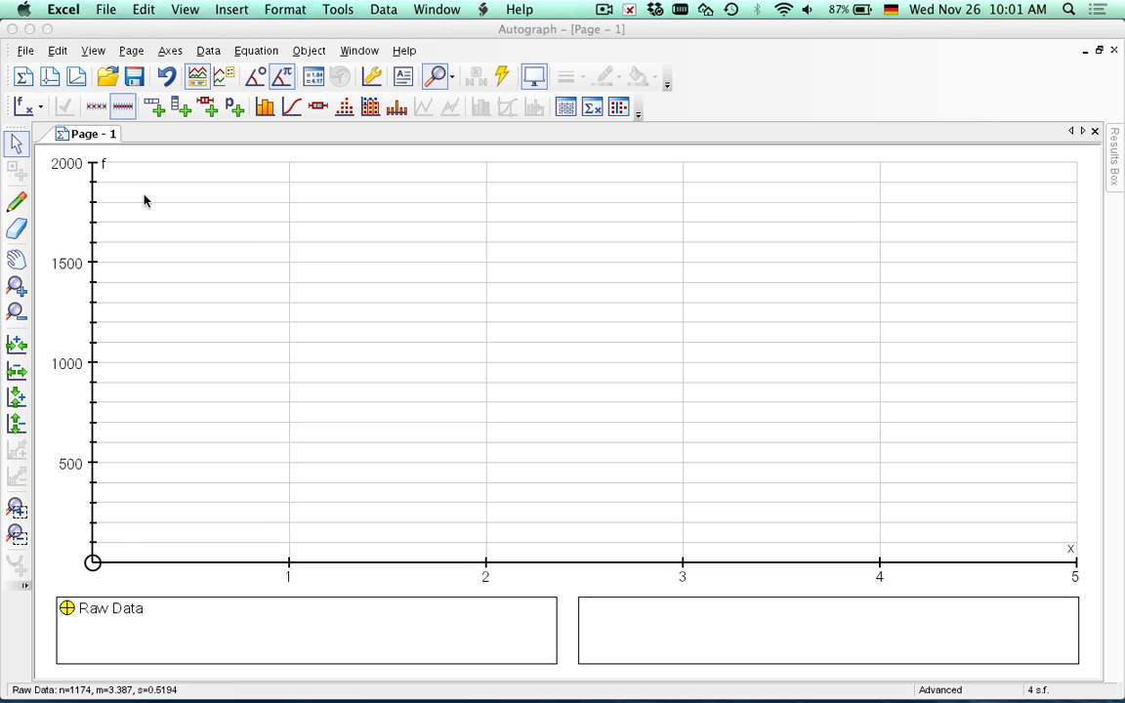
Step: Reopen Baby Weight Data.xls from Finder using Open With > Numbers
key("ctrl+Up")
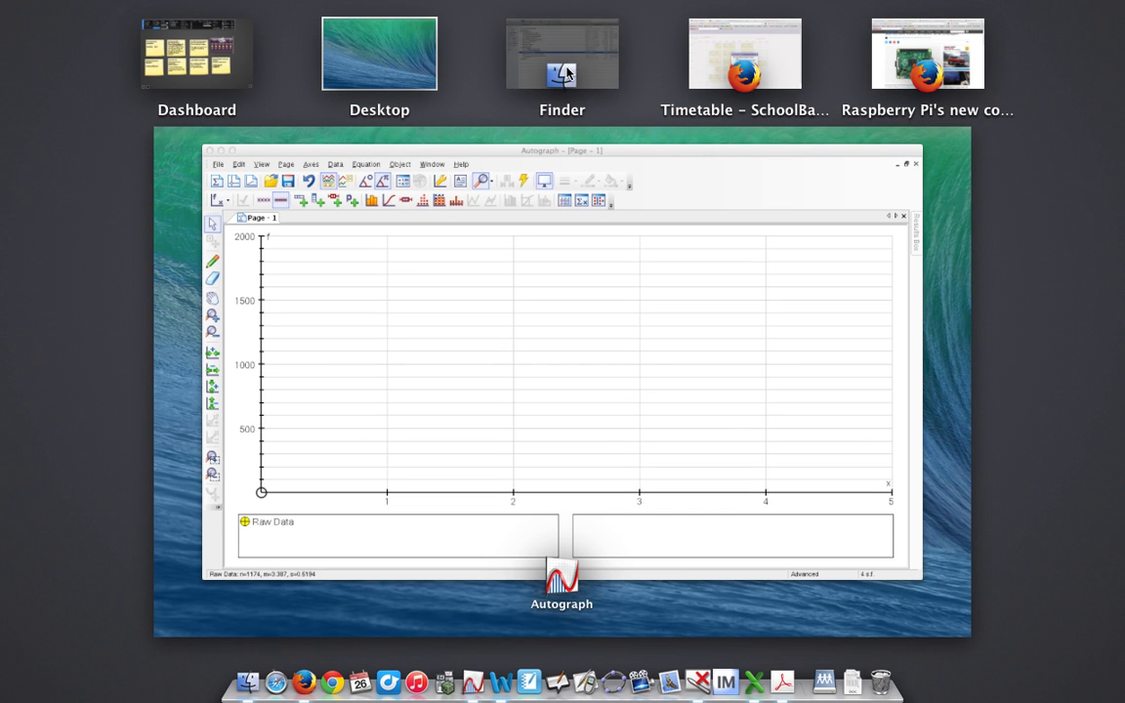
left_click(566, 74)
right_click(258, 345)
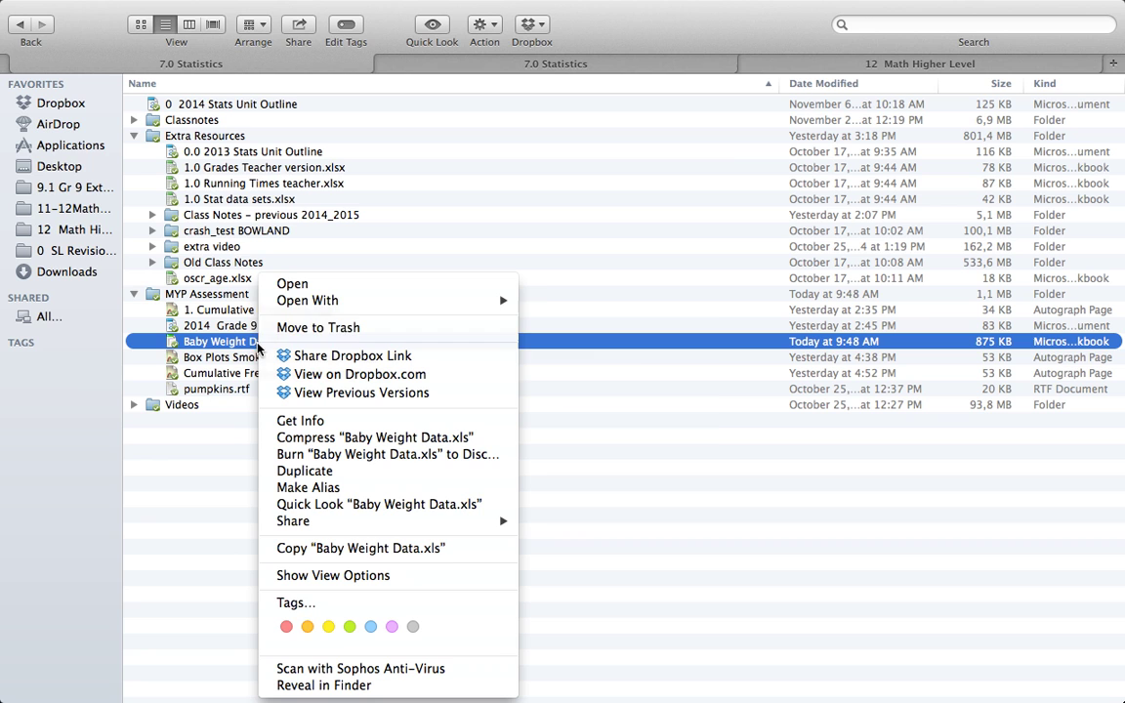
mouse_move(302, 300)
left_click(577, 330)
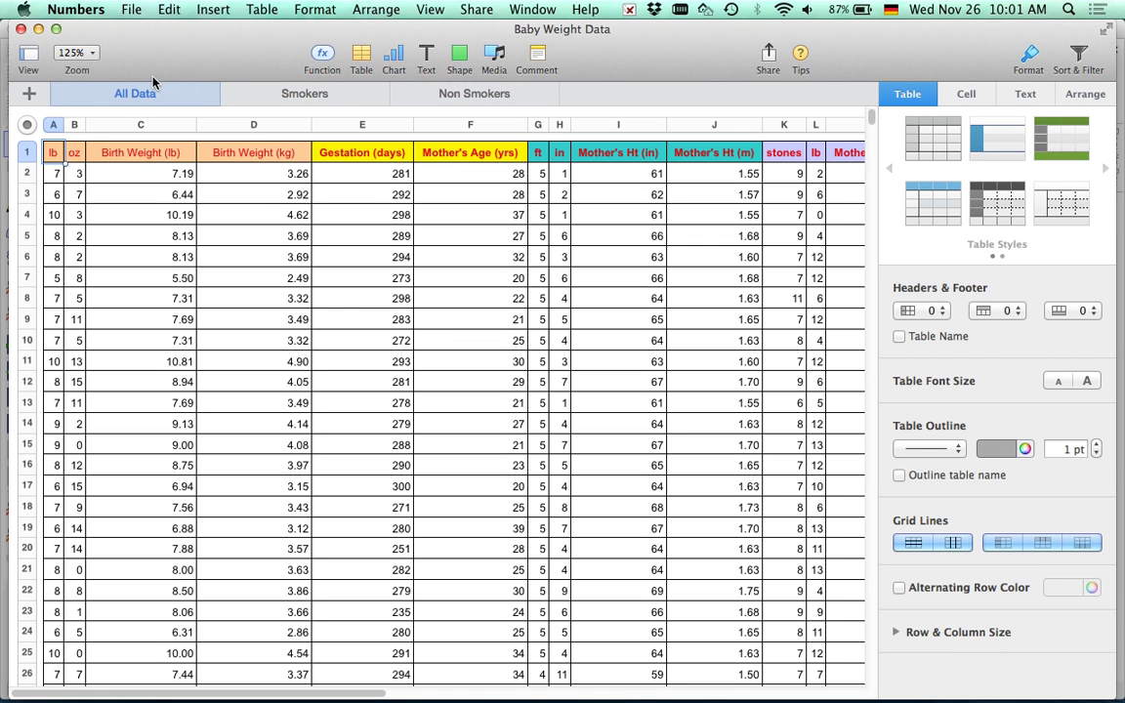
Step: On the Smokers sheet, select the Birth Weight (kg) column (mean 3.2267, range 1.64–4.62)
left_click(256, 92)
left_click(461, 95)
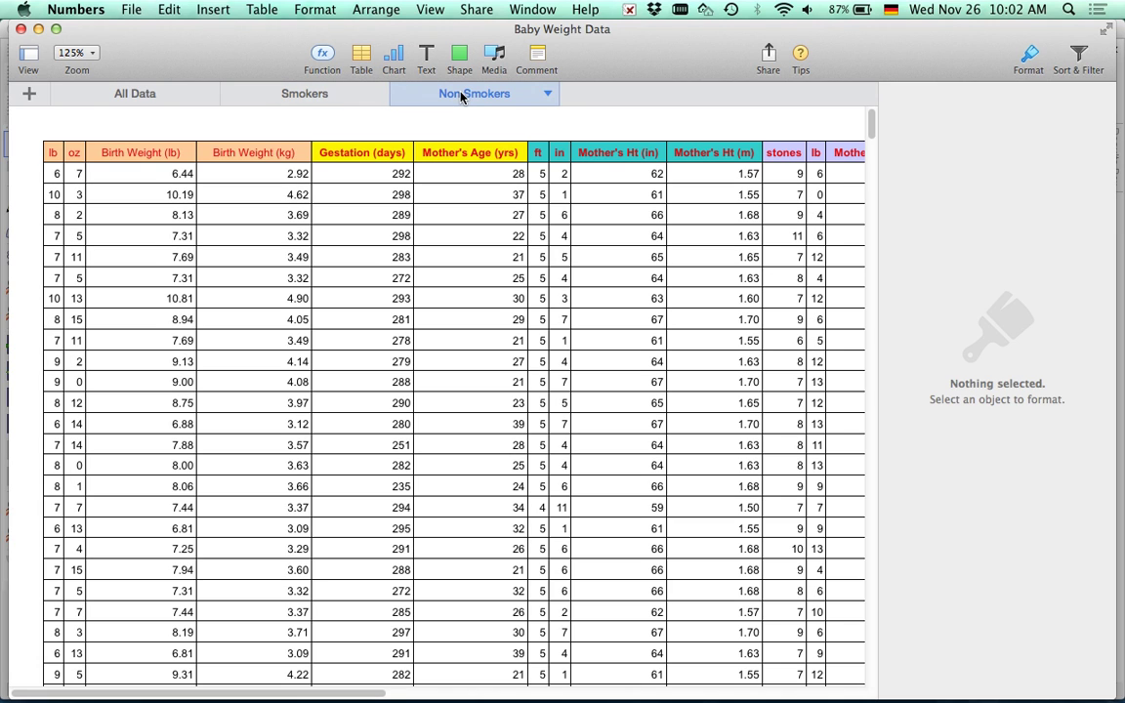
left_click(313, 95)
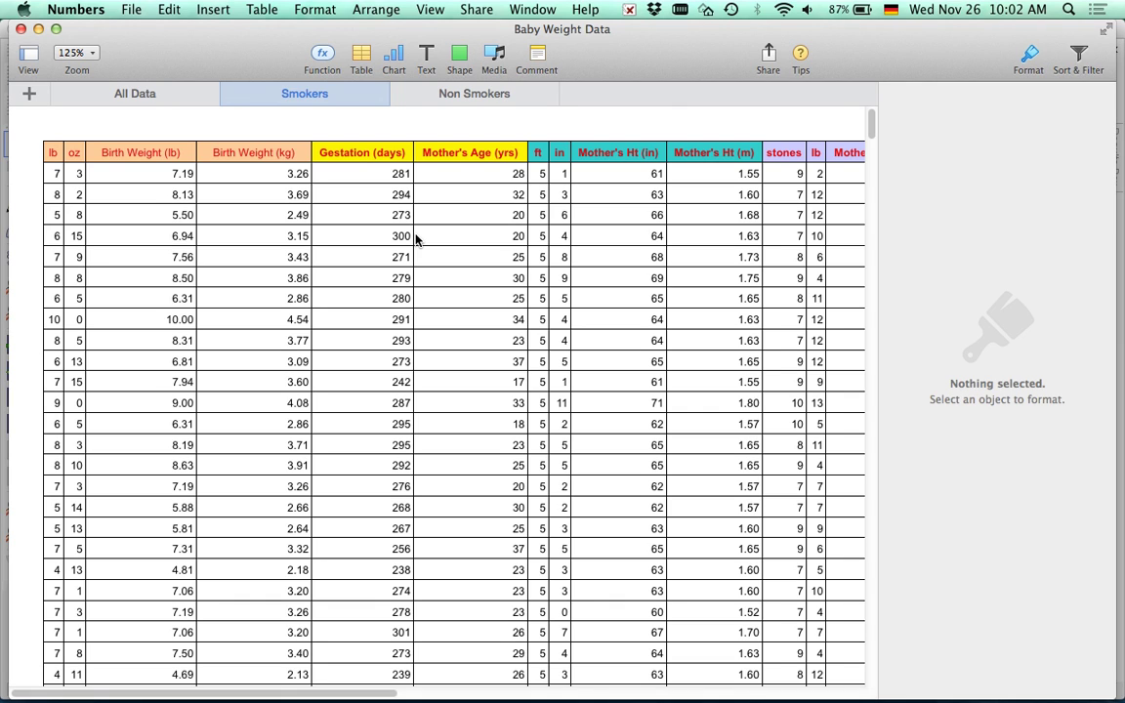
left_click(262, 152)
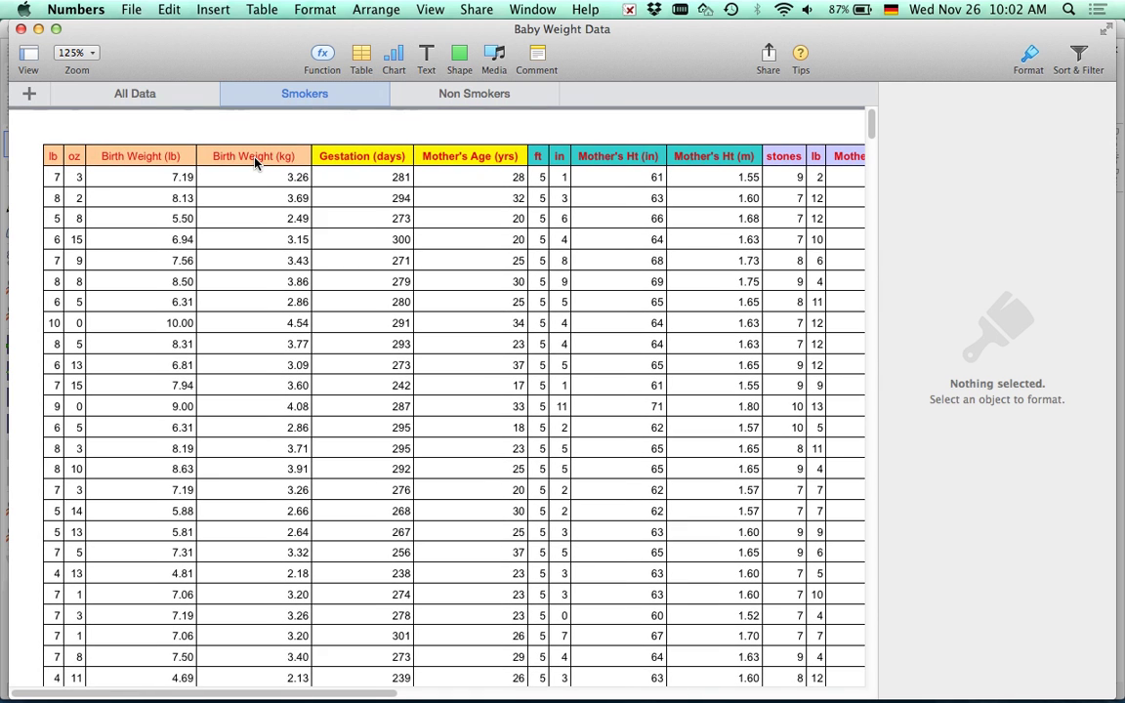
Step: Select the whole Birth Weight (kg) column, review its SUM/MIN/MAX/AVERAGE, go full screen, and return to Autograph
left_click(262, 125)
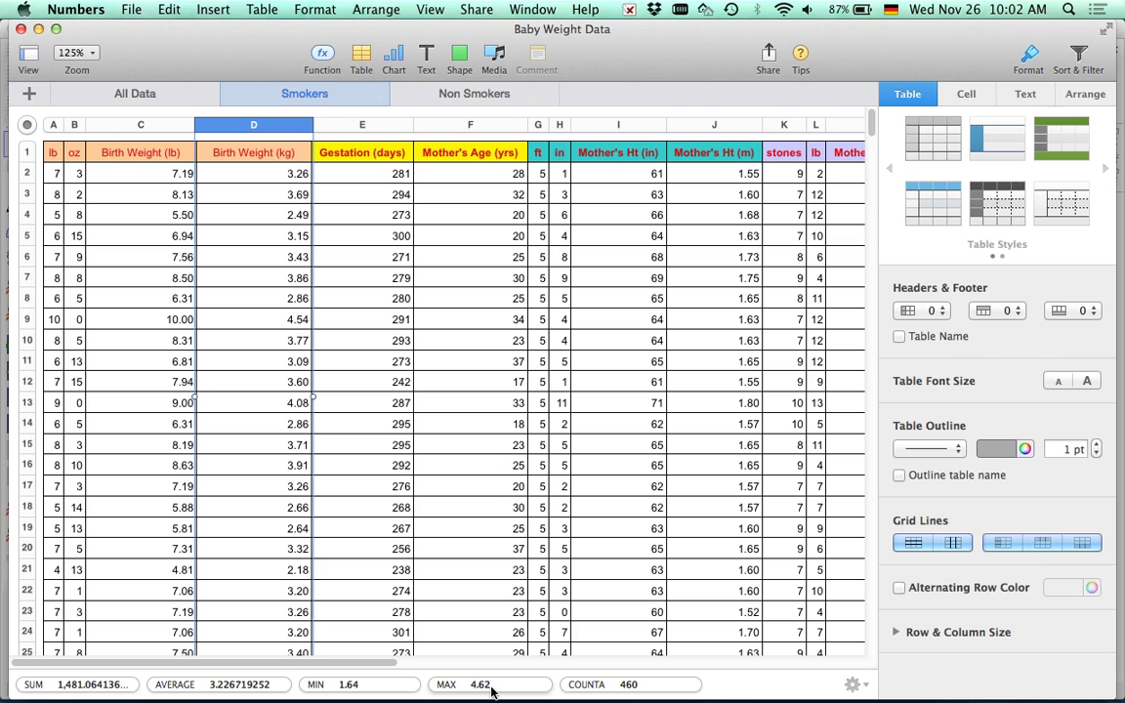
mouse_move(344, 688)
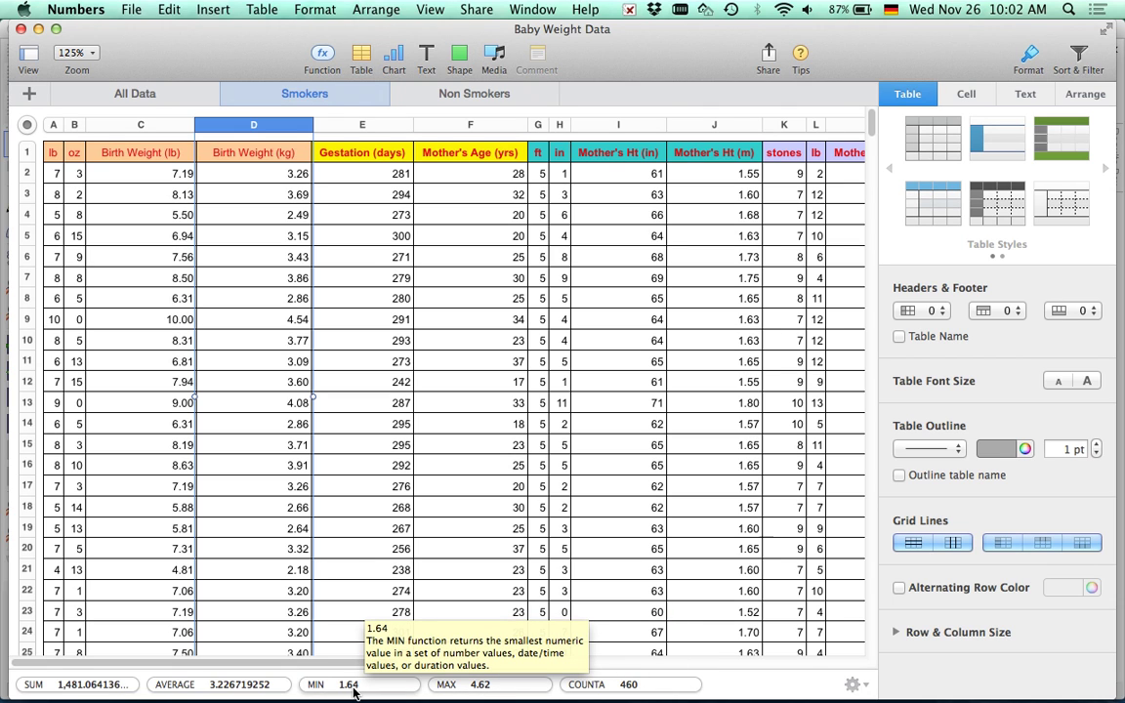
mouse_move(166, 690)
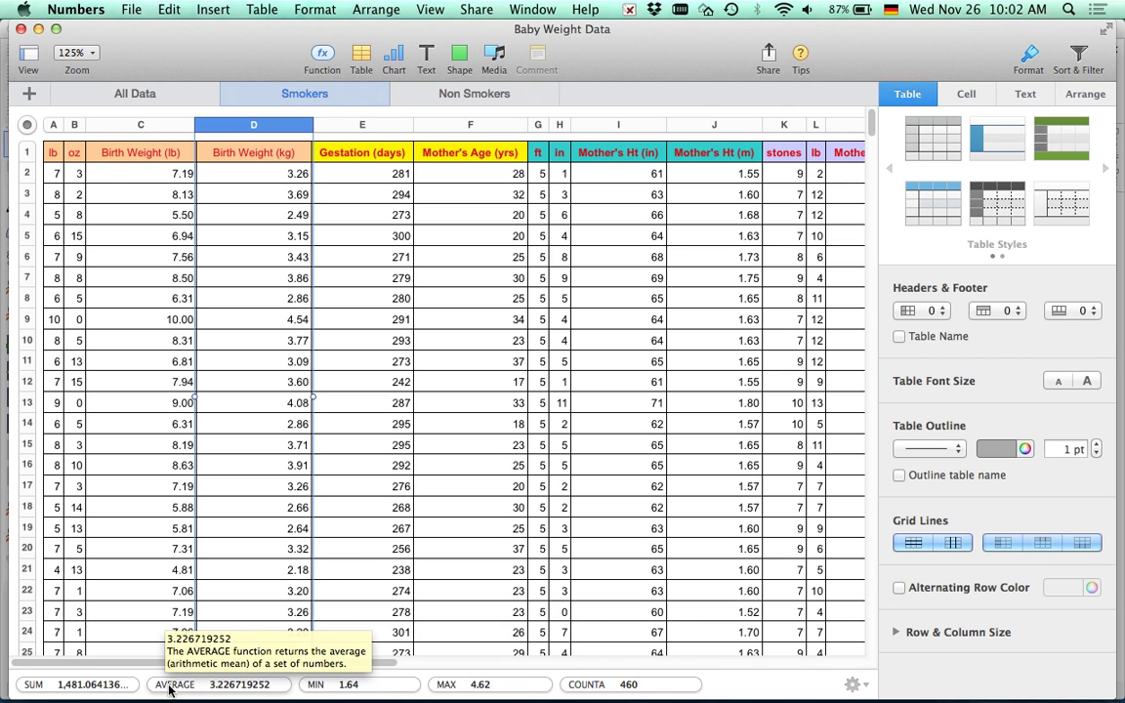
mouse_move(200, 689)
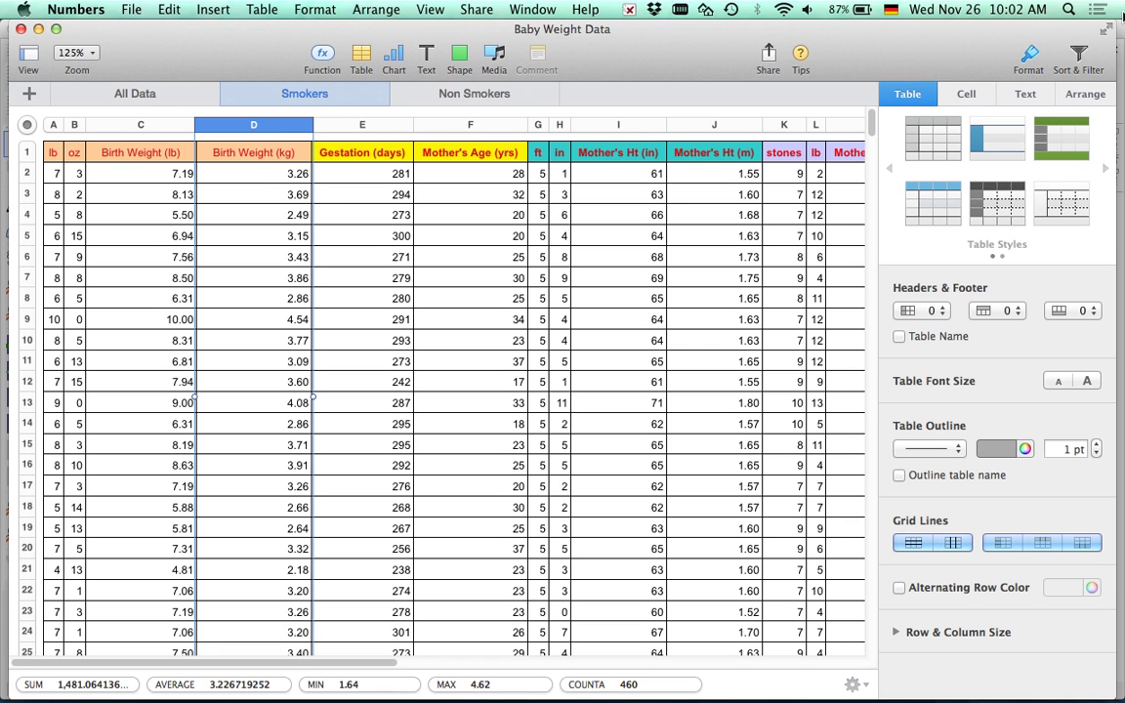
key("ctrl+super+f")
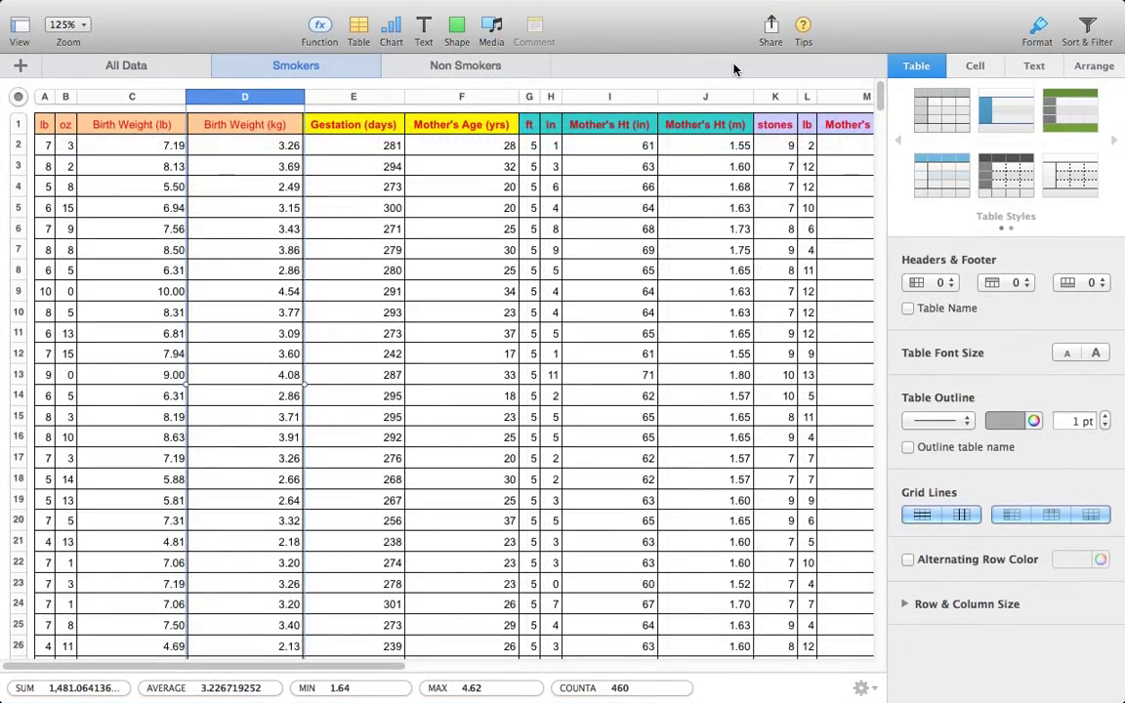
key("ctrl+Left")
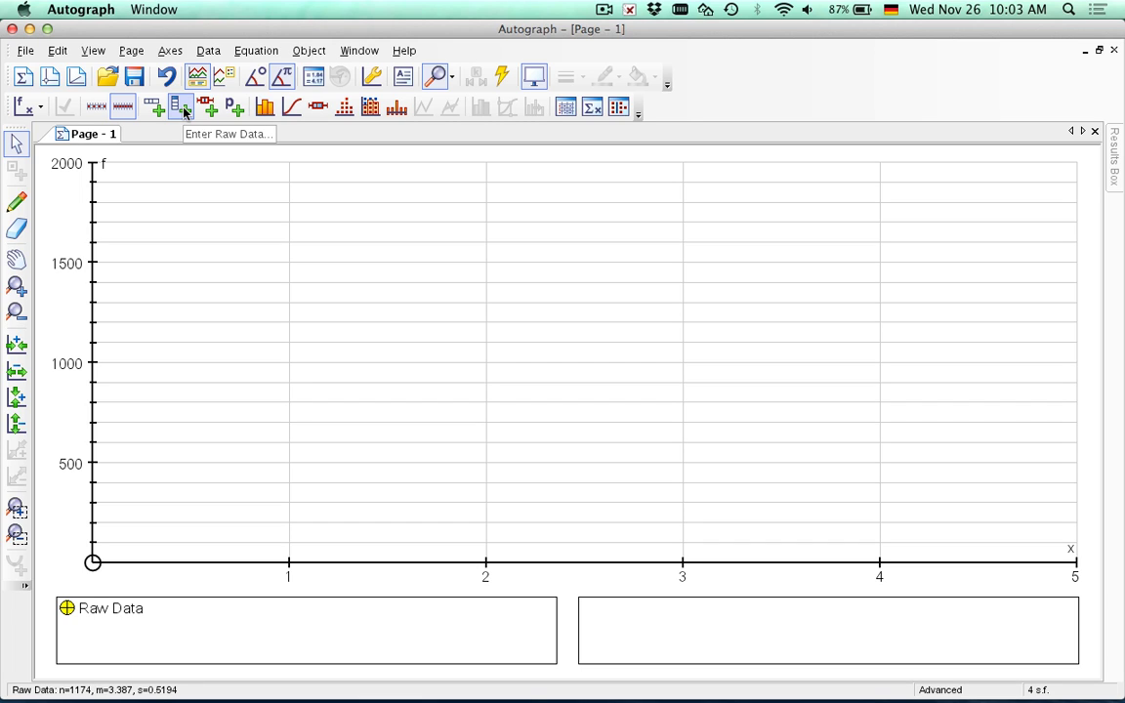
Step: Paste the smokers' birth weights into a new raw data set named Smokers (n=459)
left_click(181, 108)
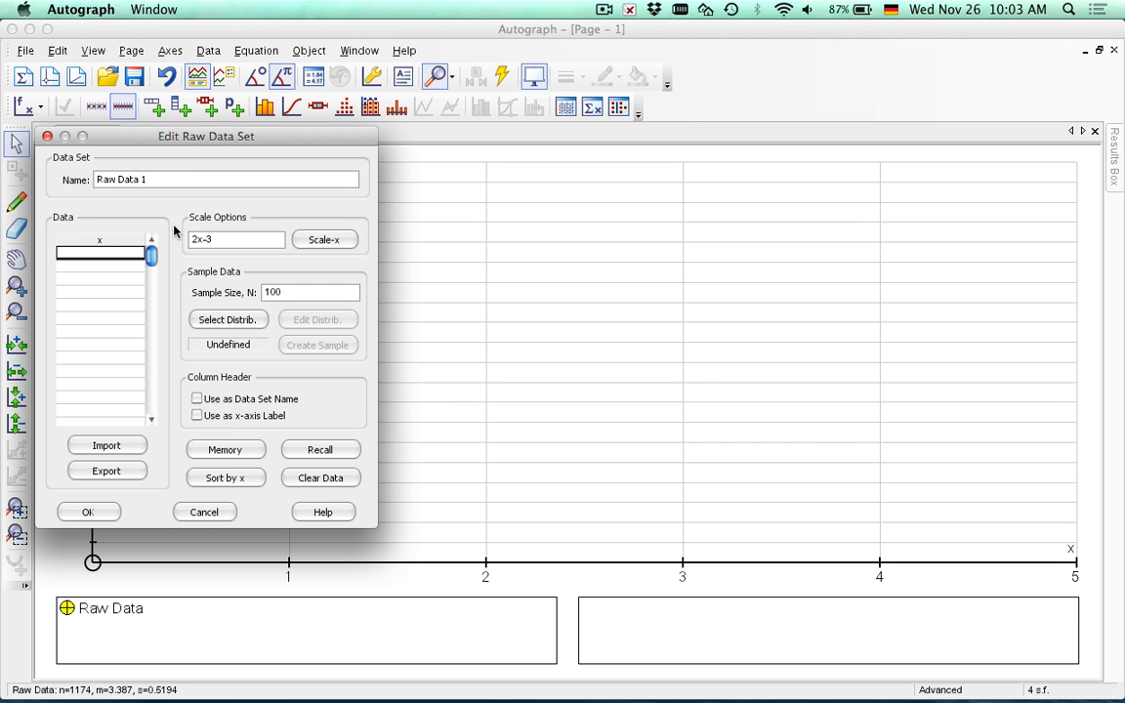
key("super+v")
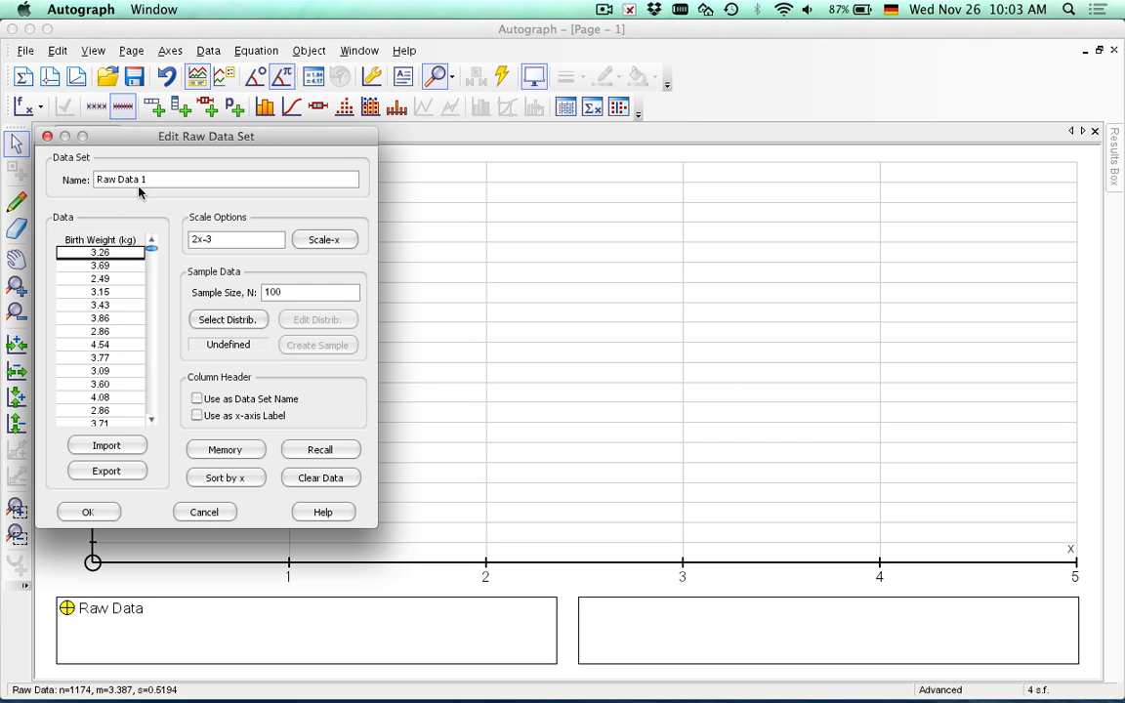
left_click_drag(151, 179, 0, 186)
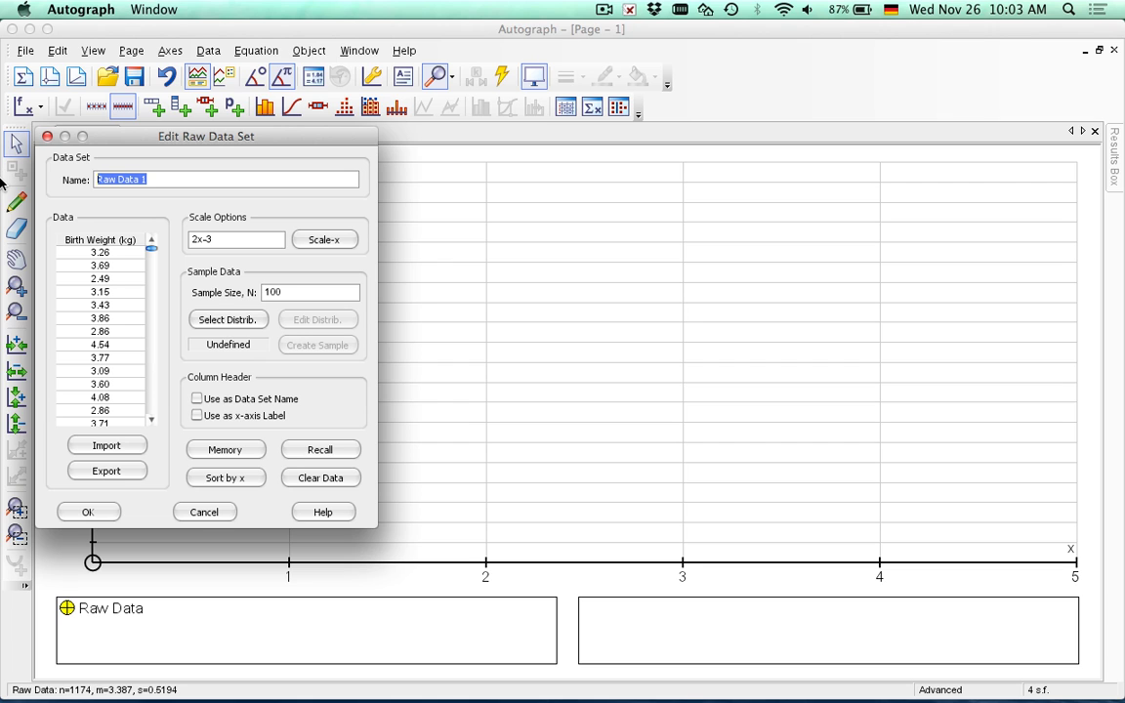
key("ctrl+Right")
key("ctrl+Left")
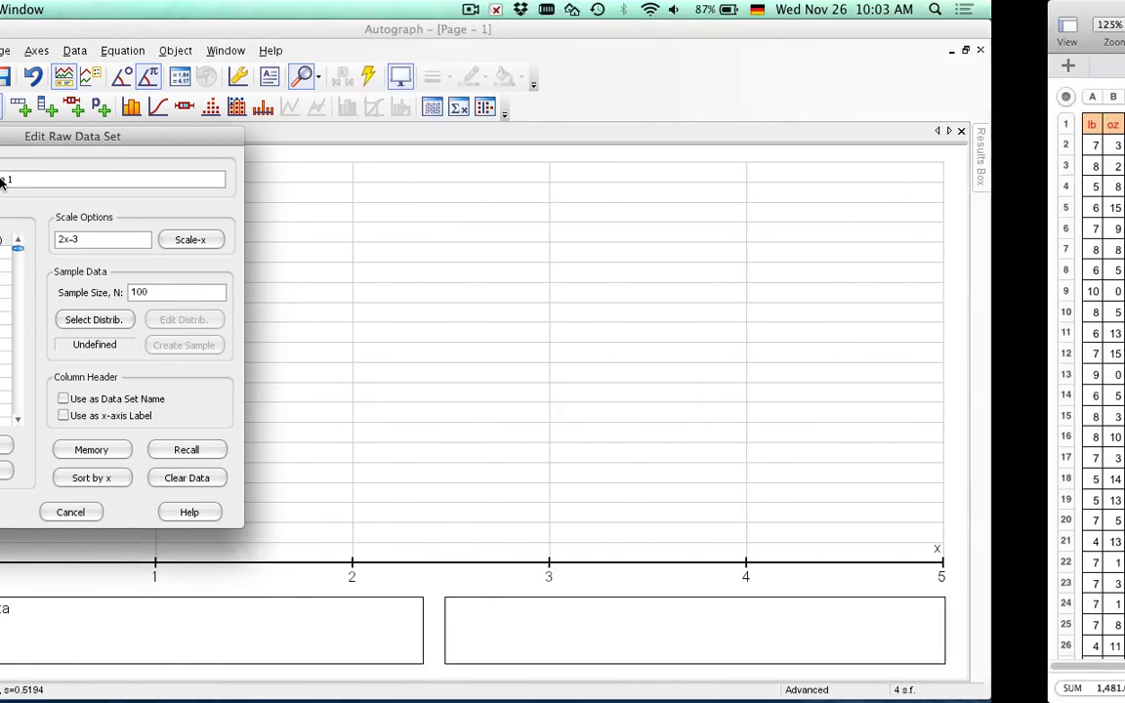
type("Smokers")
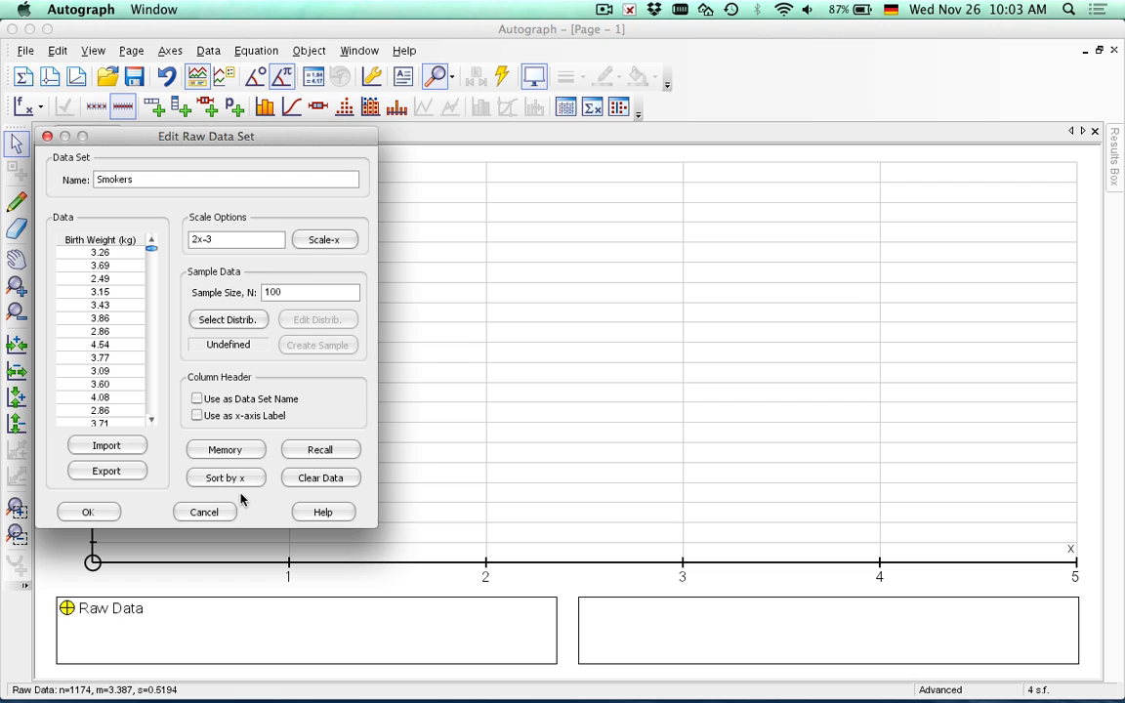
left_click(89, 513)
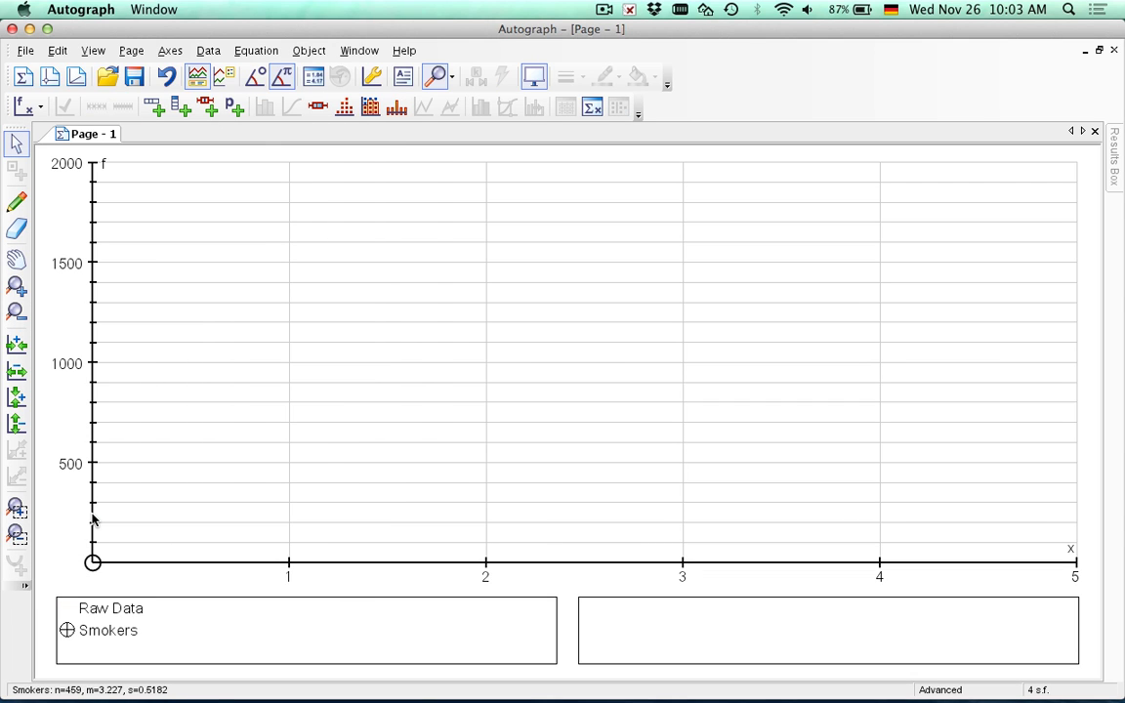
Step: Draw a box-and-whisker diagram of the Smokers raw data (median 3.26)
left_click(318, 109)
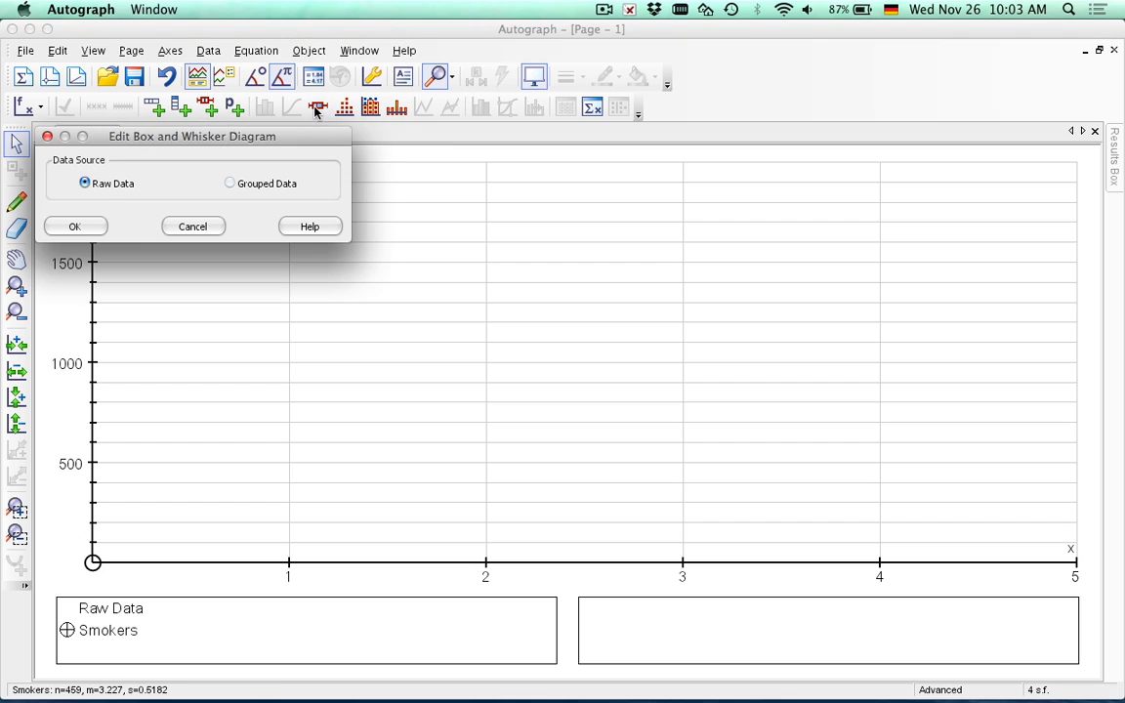
left_click(71, 225)
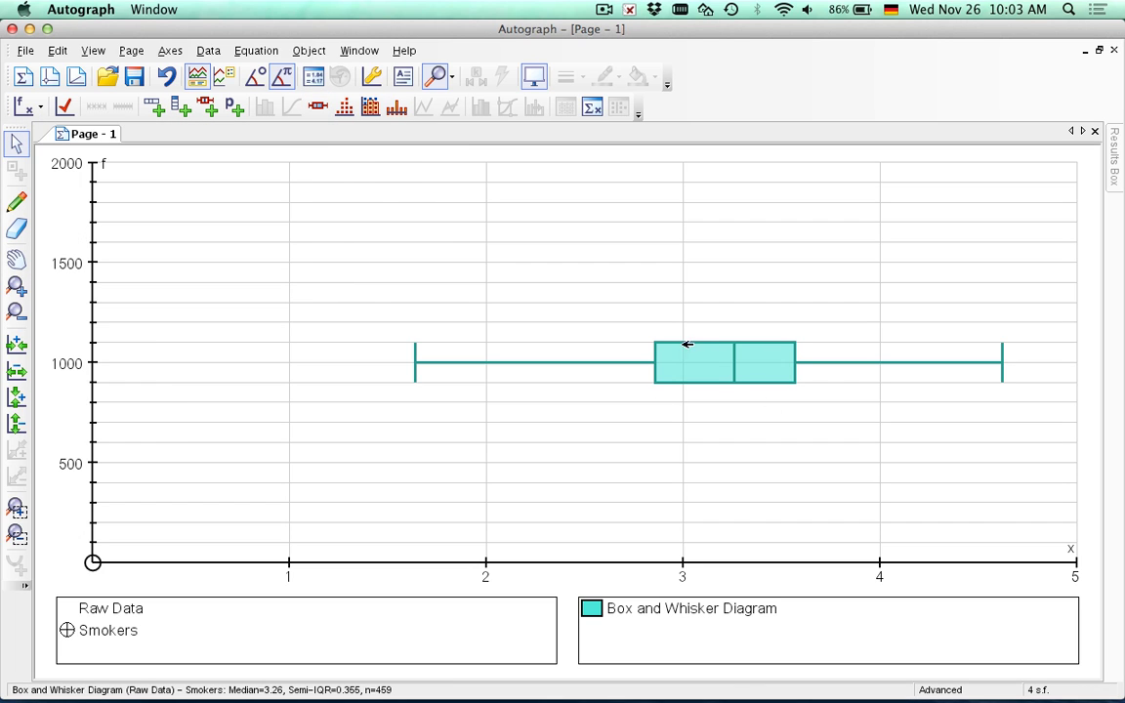
left_click(170, 50)
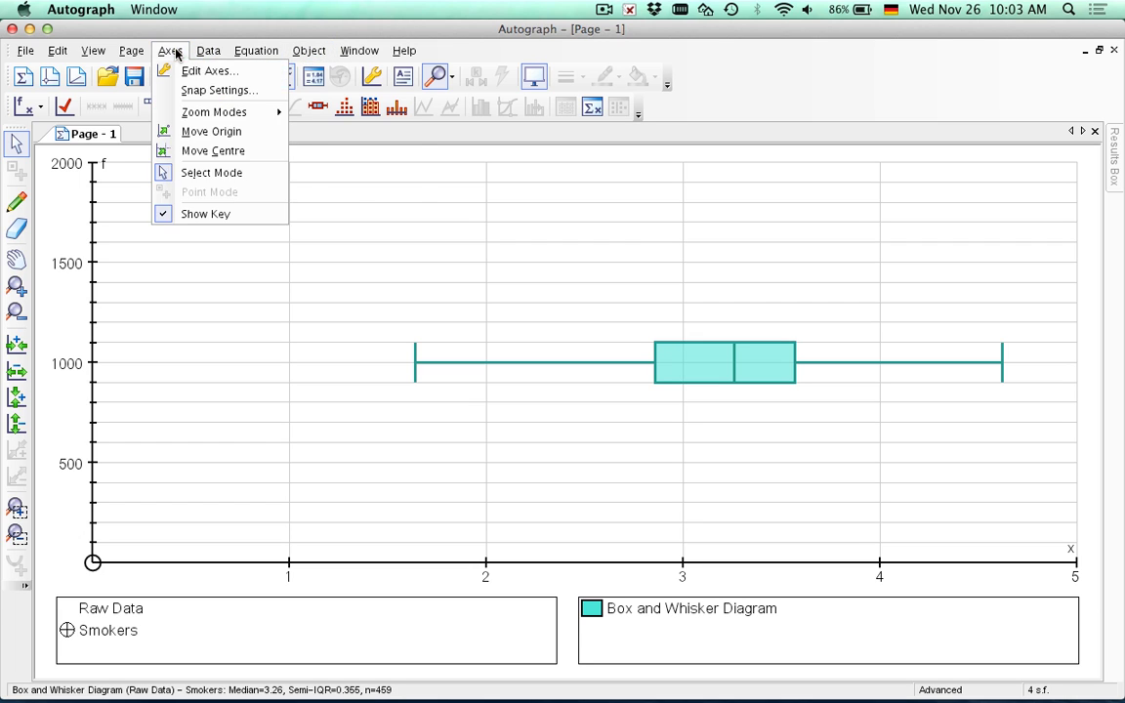
left_click(256, 50)
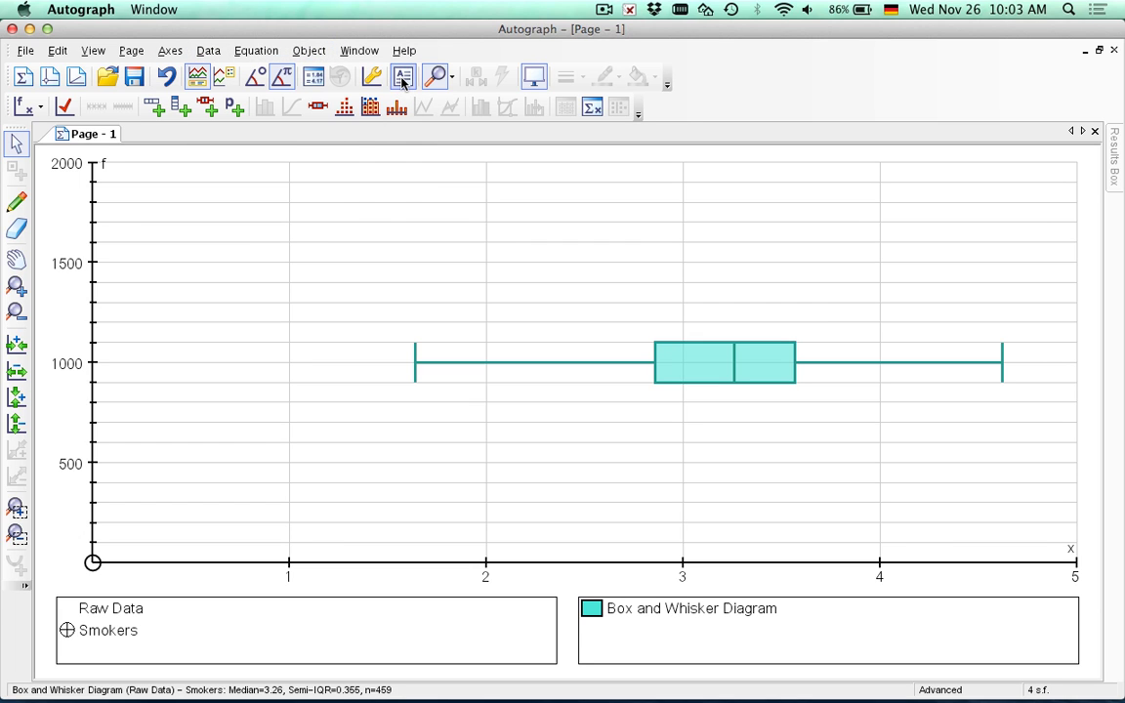
Step: Add a 'Smokers' text label and drag it just above the box plot
left_click(403, 82)
left_click(78, 181)
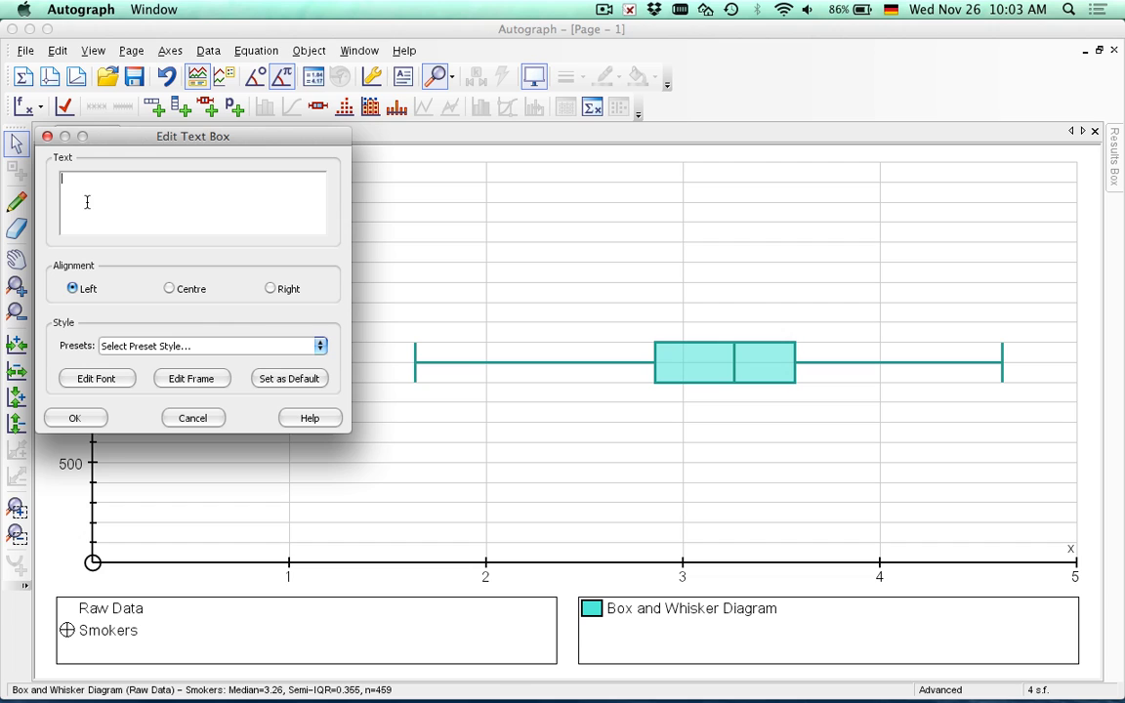
type("Smokers")
left_click(74, 418)
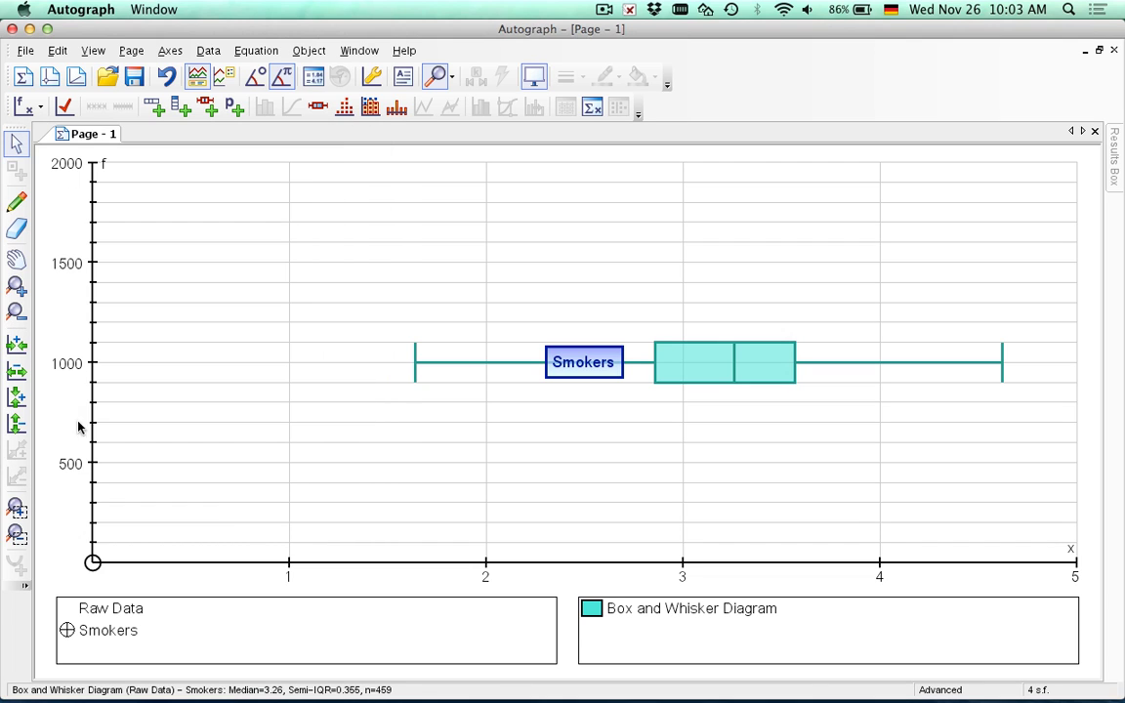
left_click_drag(593, 361, 692, 310)
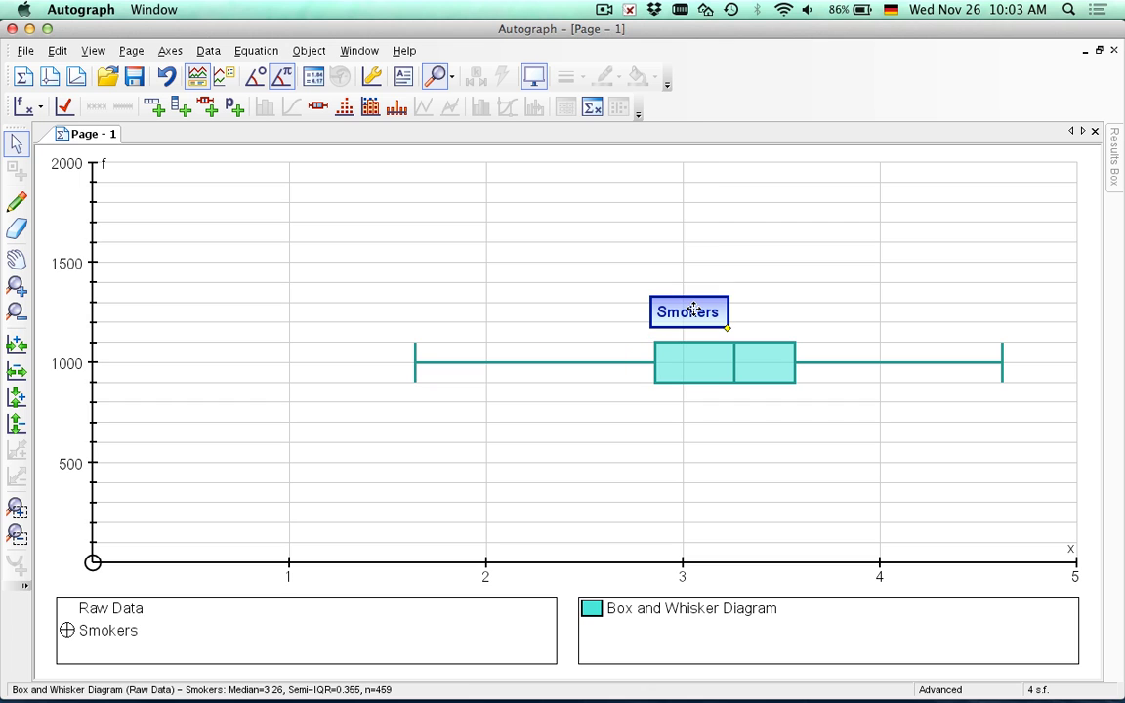
Step: In Numbers, select the Non Smokers sheet's Birth Weight (kg) column, then go back to Autograph
key("super+Tab")
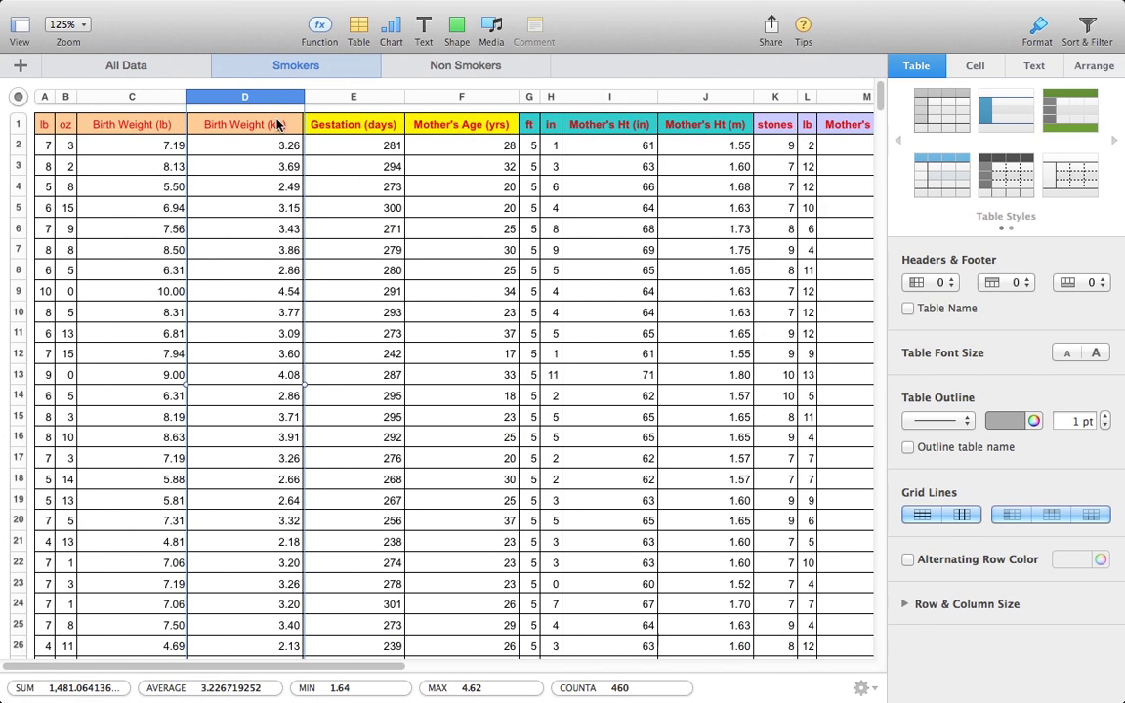
left_click(457, 66)
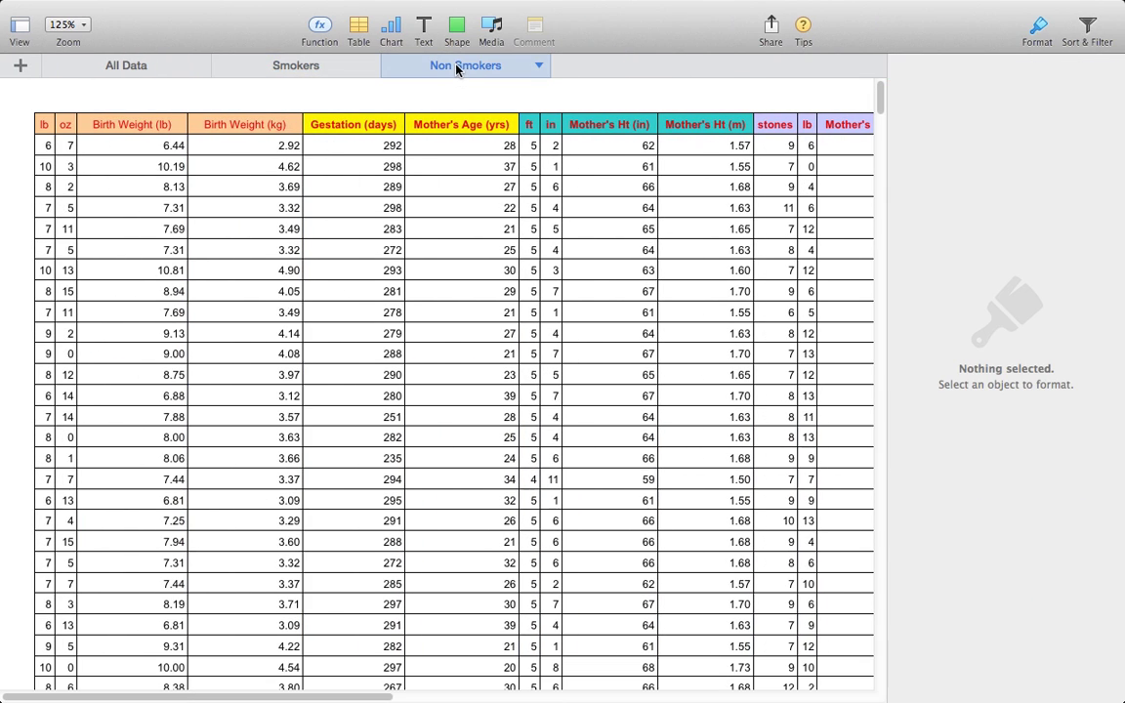
left_click(254, 127)
left_click(259, 97)
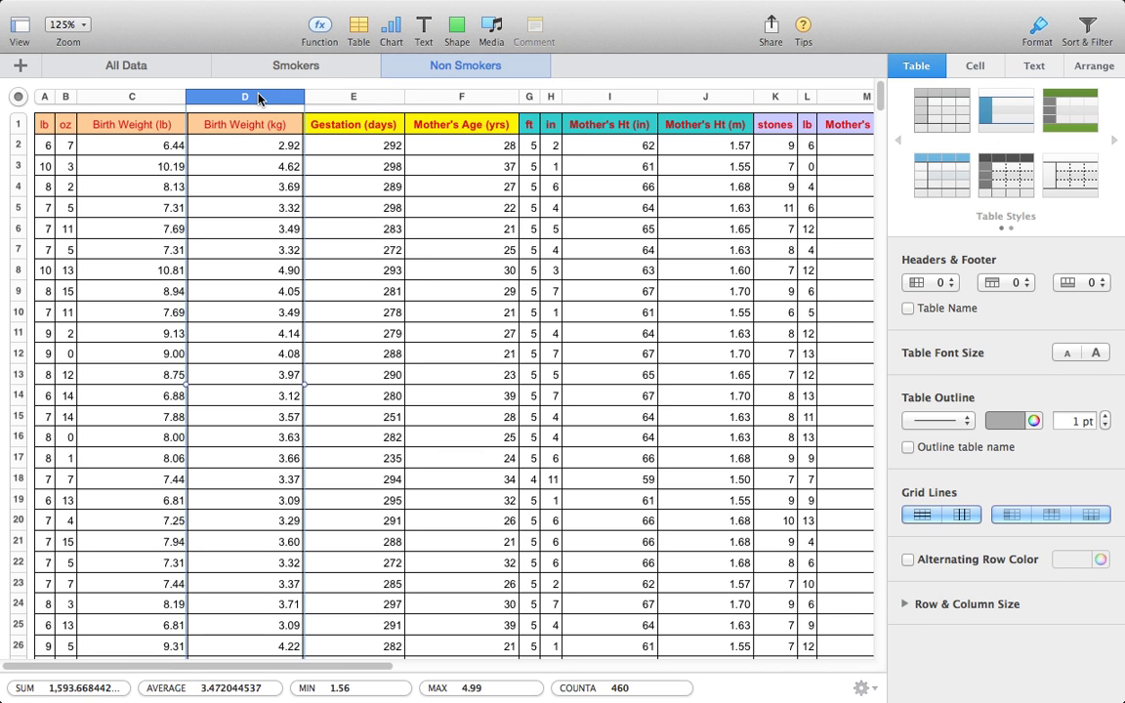
key("super+Tab")
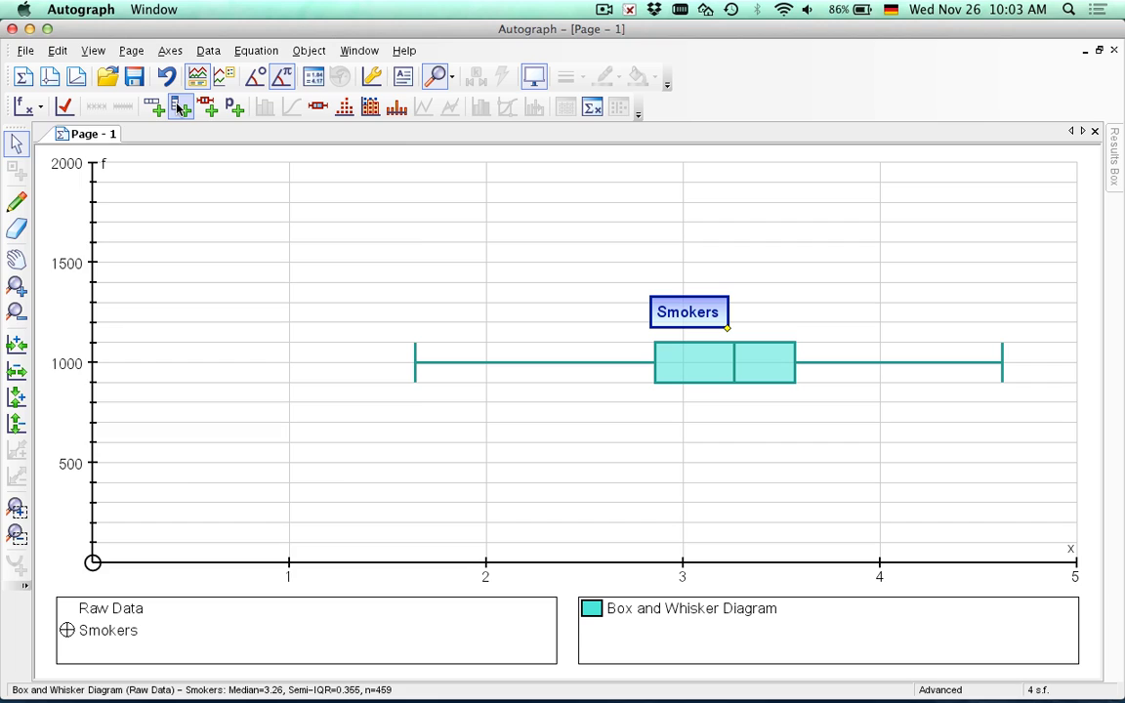
Step: Paste the non-smokers' birth weights into a new raw data set named Non Smokers, keeping it current
left_click(178, 107)
key("super+v")
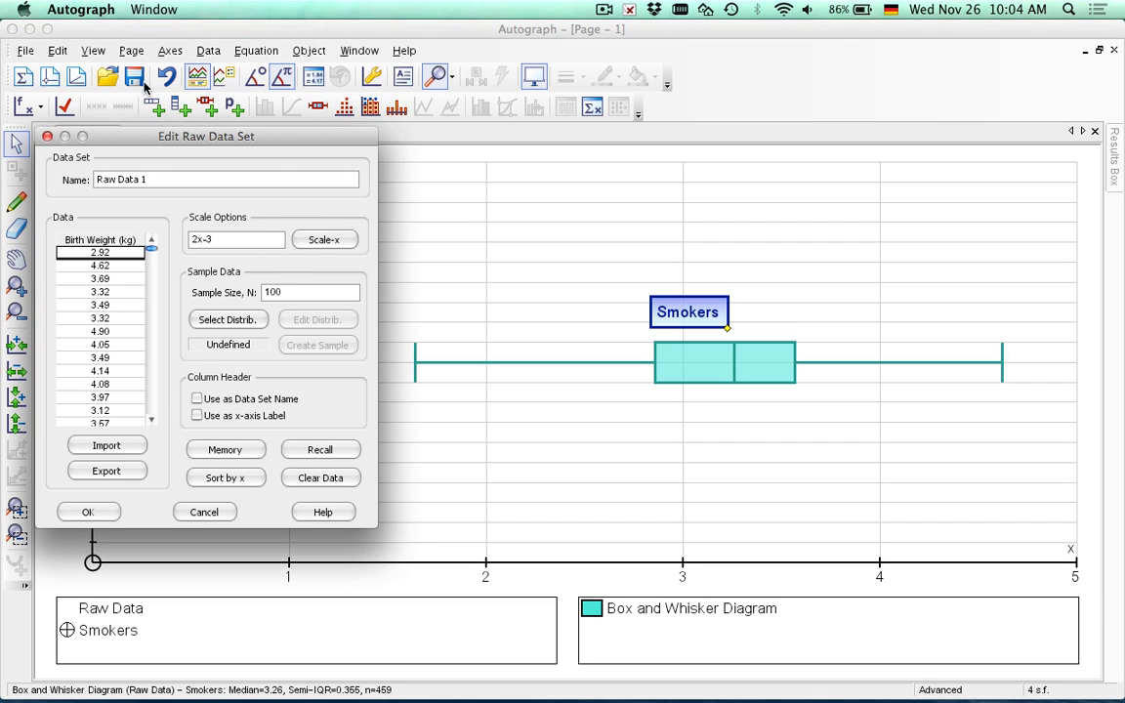
left_click_drag(137, 180, 13, 181)
type("Non")
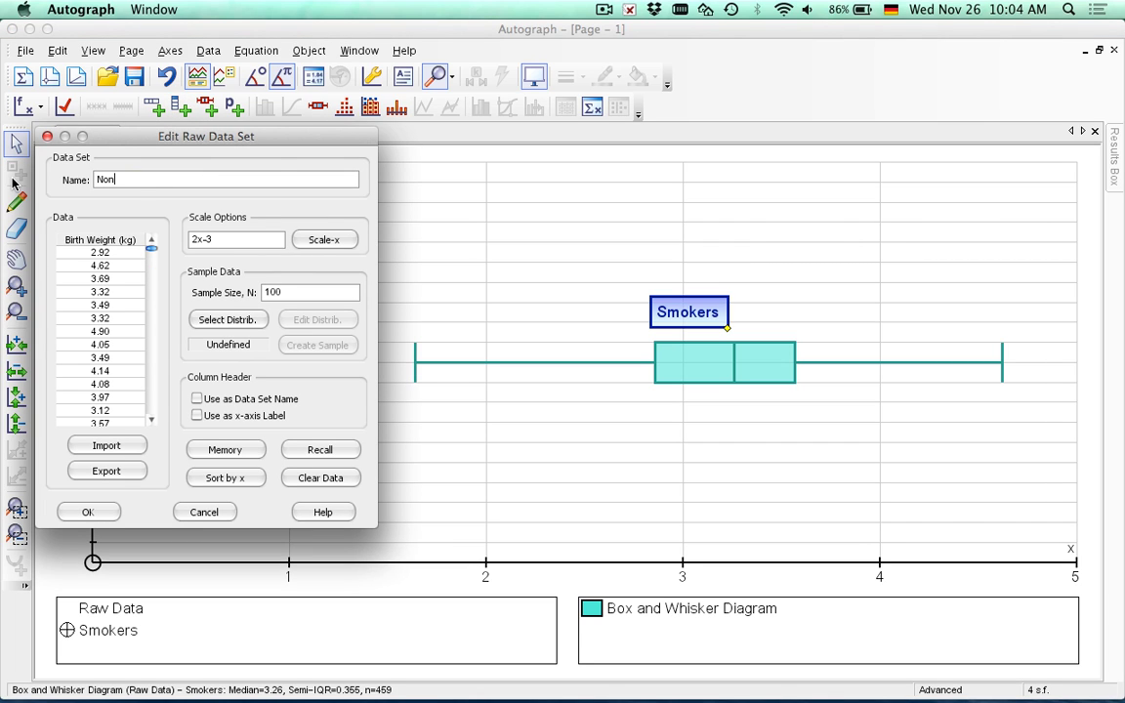
type(" Smokers")
left_click(88, 512)
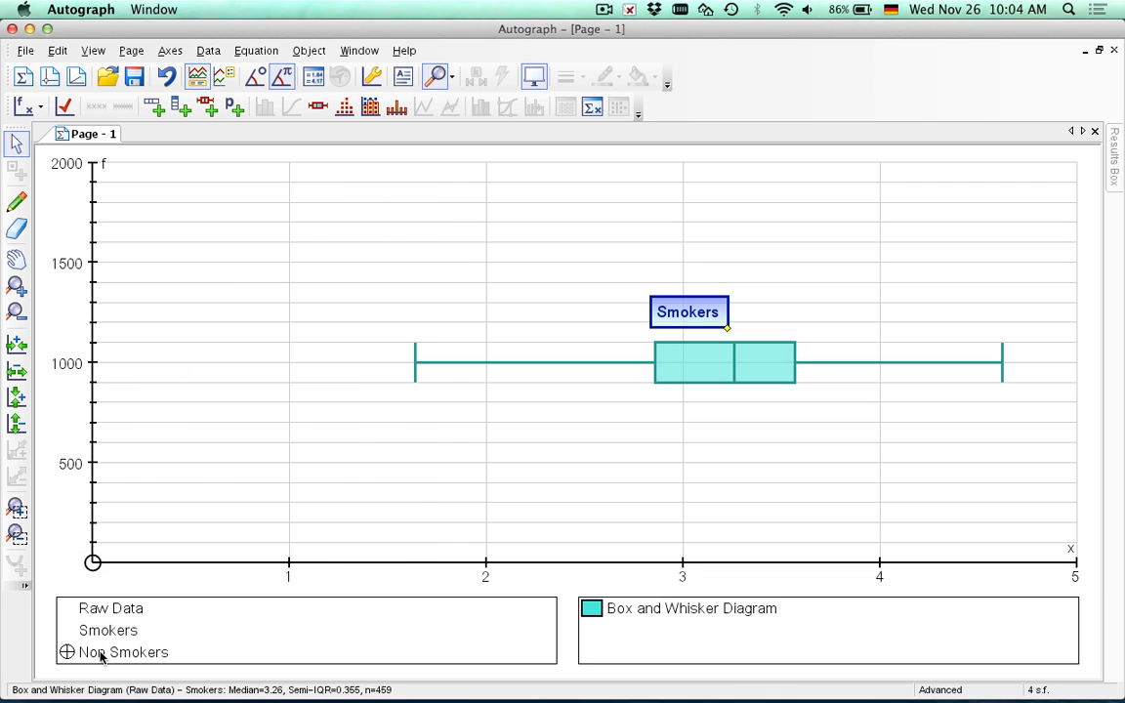
left_click(125, 610)
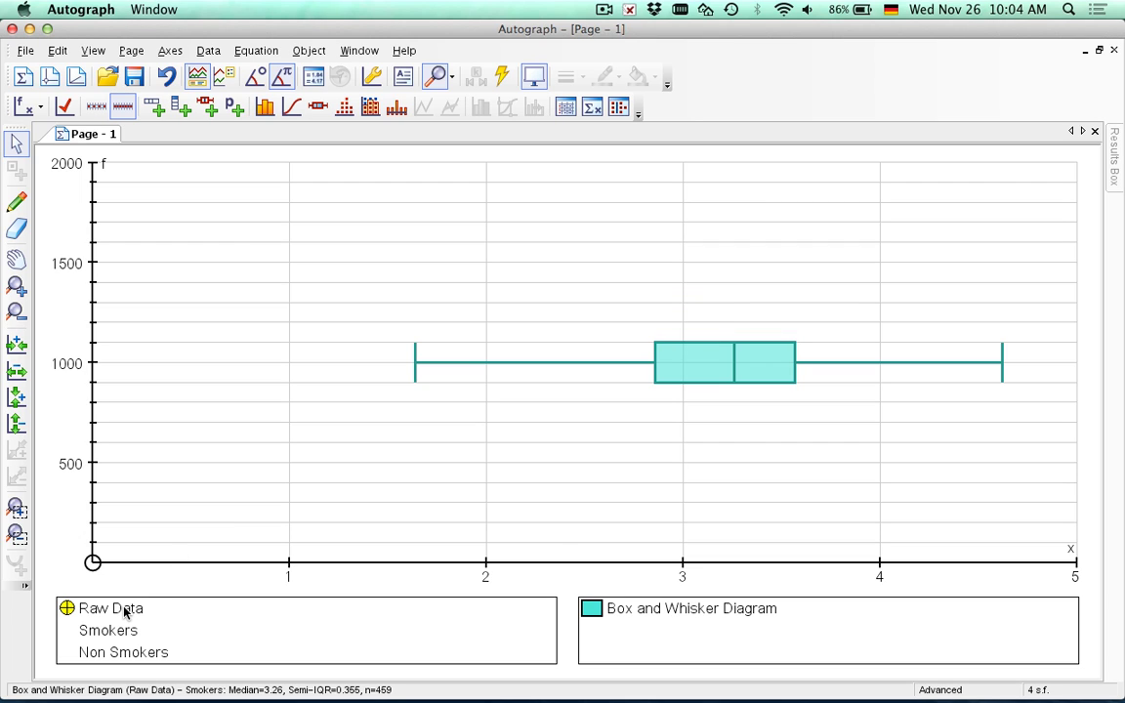
key("super+z")
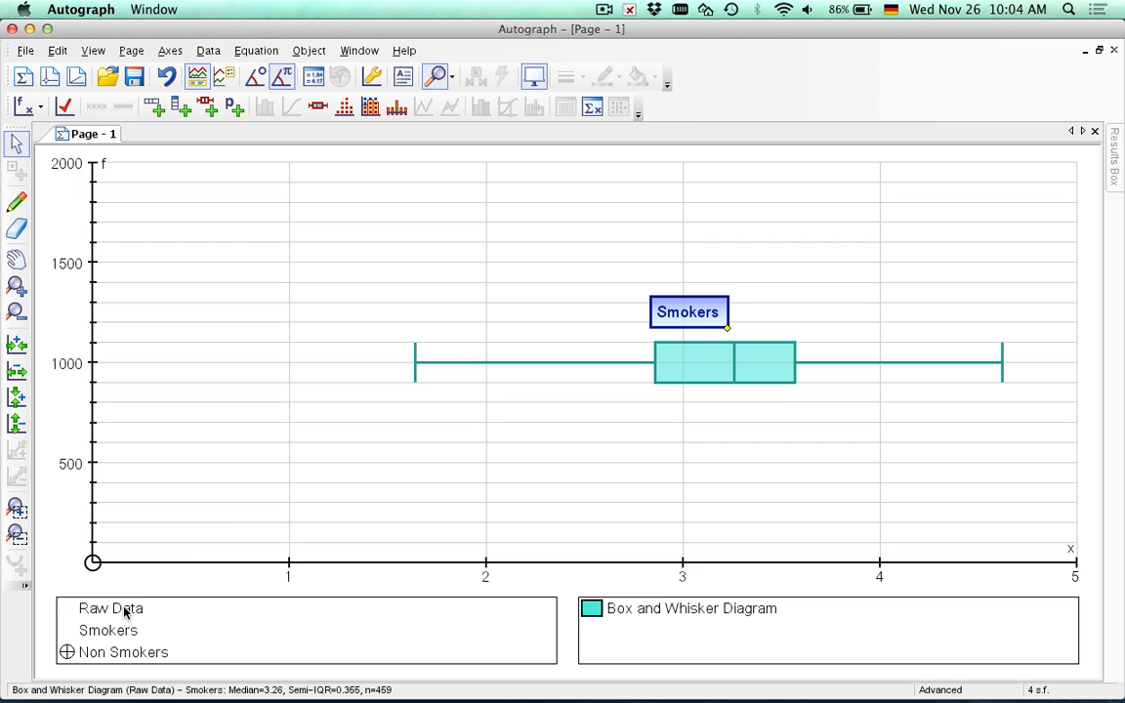
Step: Plot the Non Smokers box plot (median 3.46, semi-IQR 0.295) and drag it below the Smokers plot
left_click(318, 107)
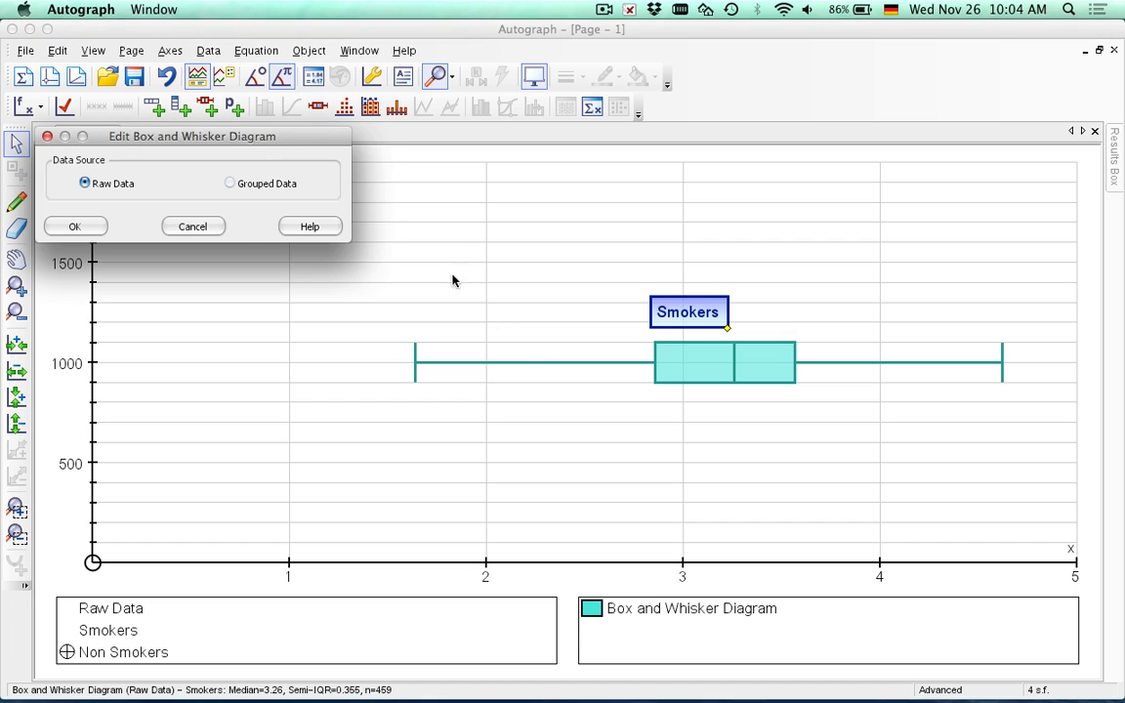
left_click(78, 226)
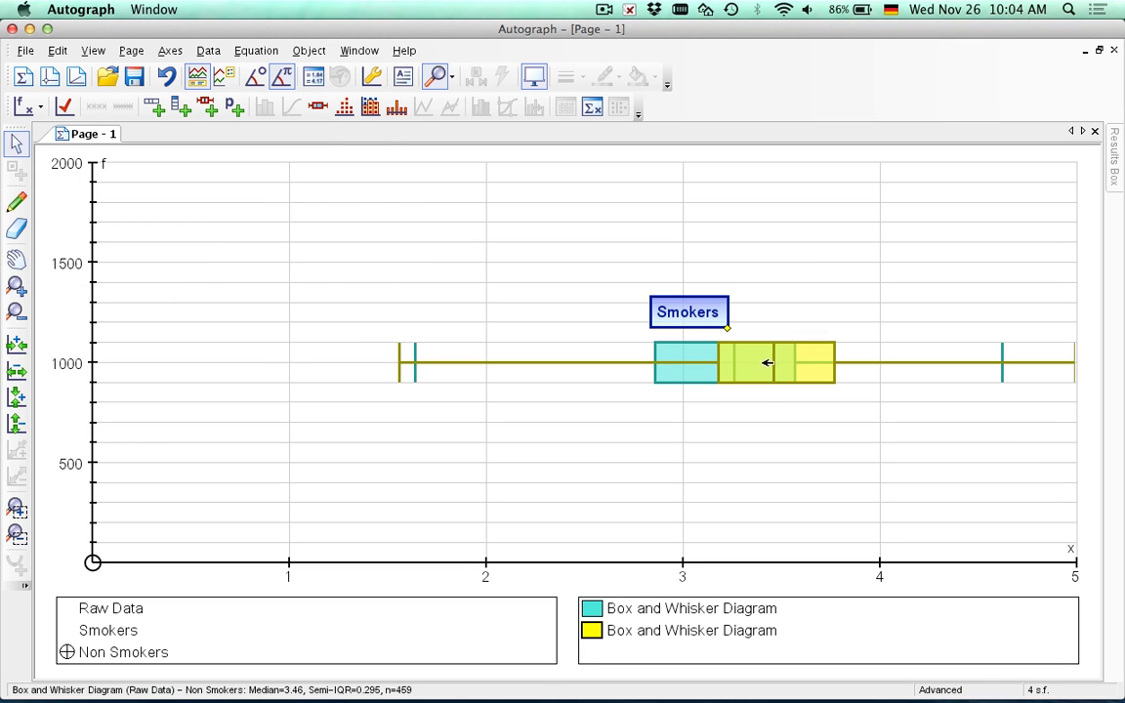
left_click_drag(768, 363, 773, 468)
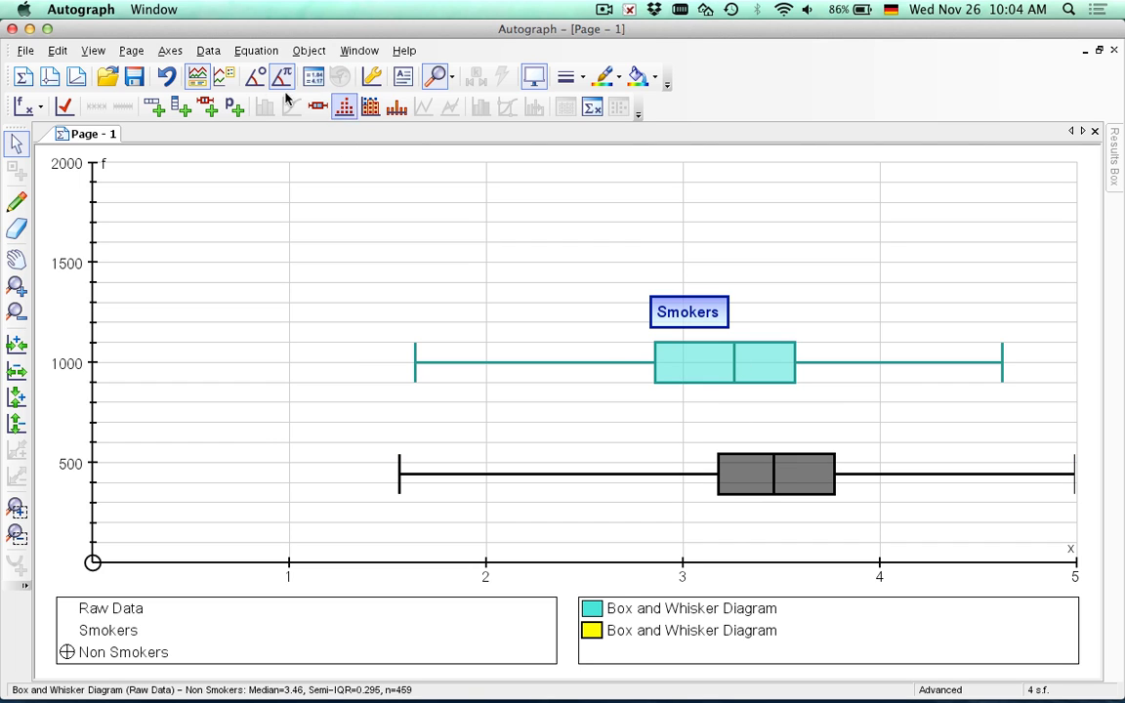
Step: Add a 'Non Smokers' text label and place it just above the lower box plot
left_click(402, 84)
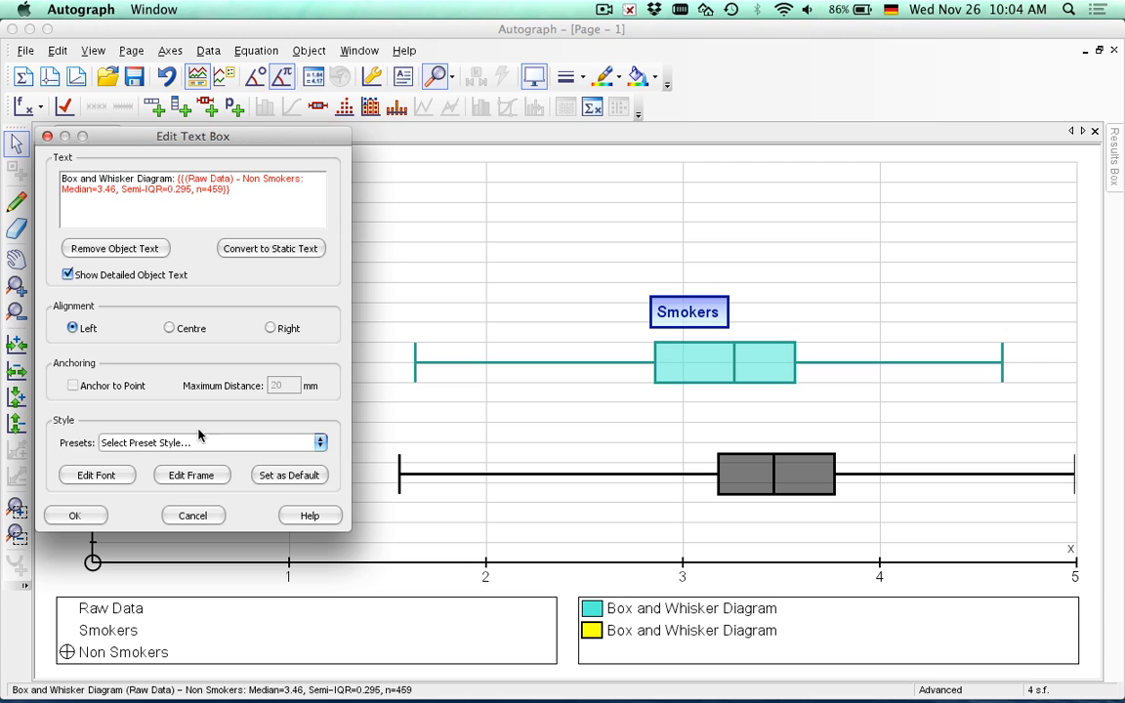
triple_click(238, 176)
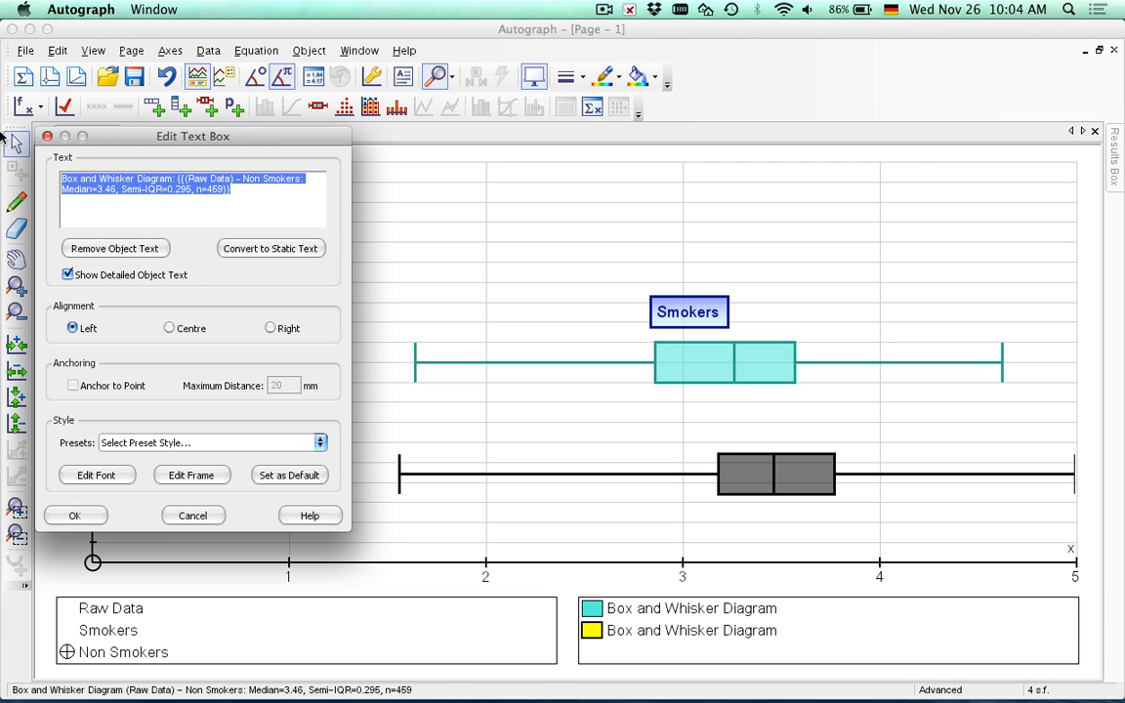
type("Non Smok")
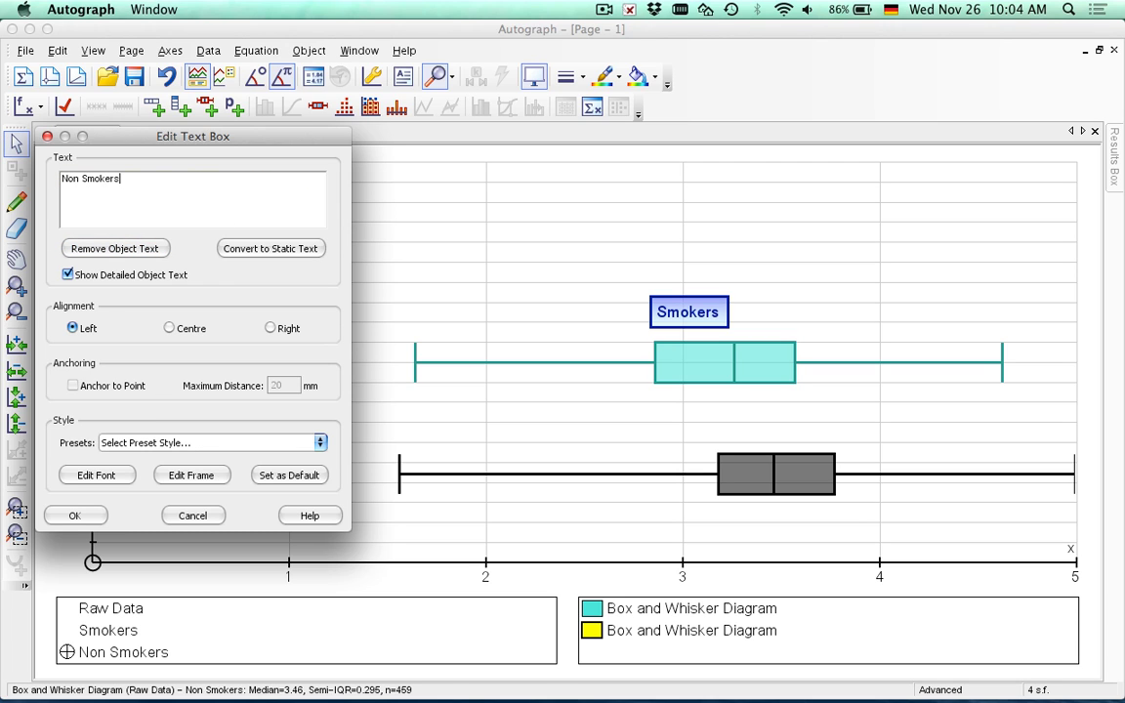
type("ers")
key("Return")
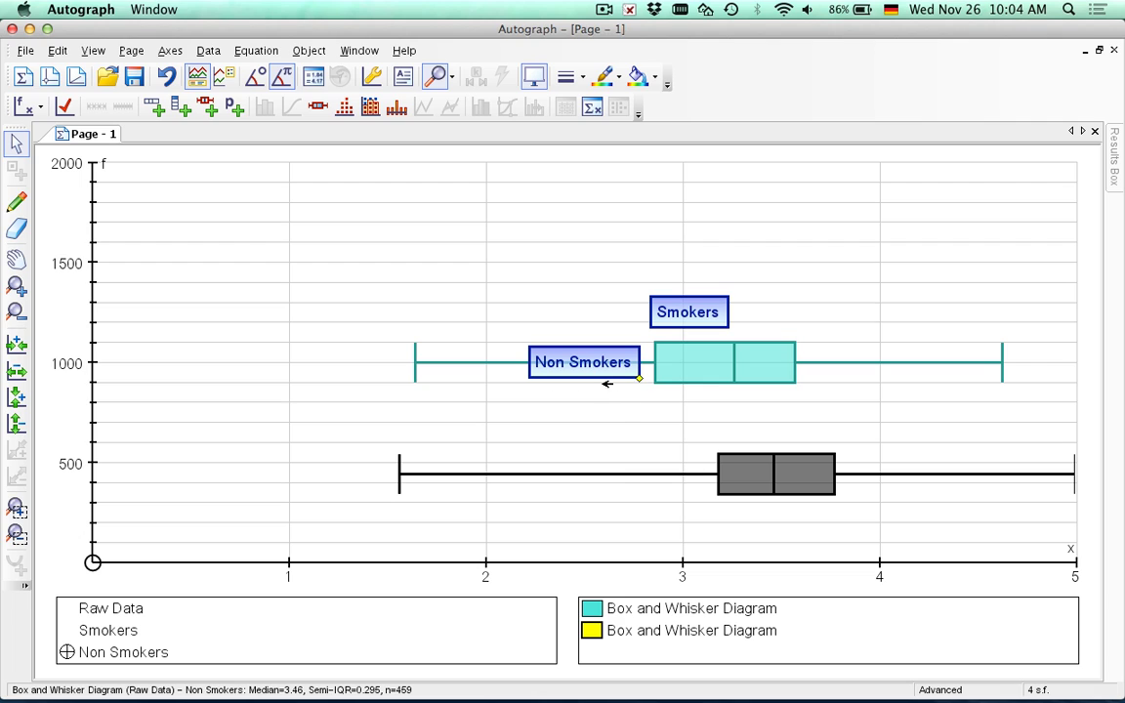
left_click_drag(606, 384, 721, 433)
left_click(793, 538)
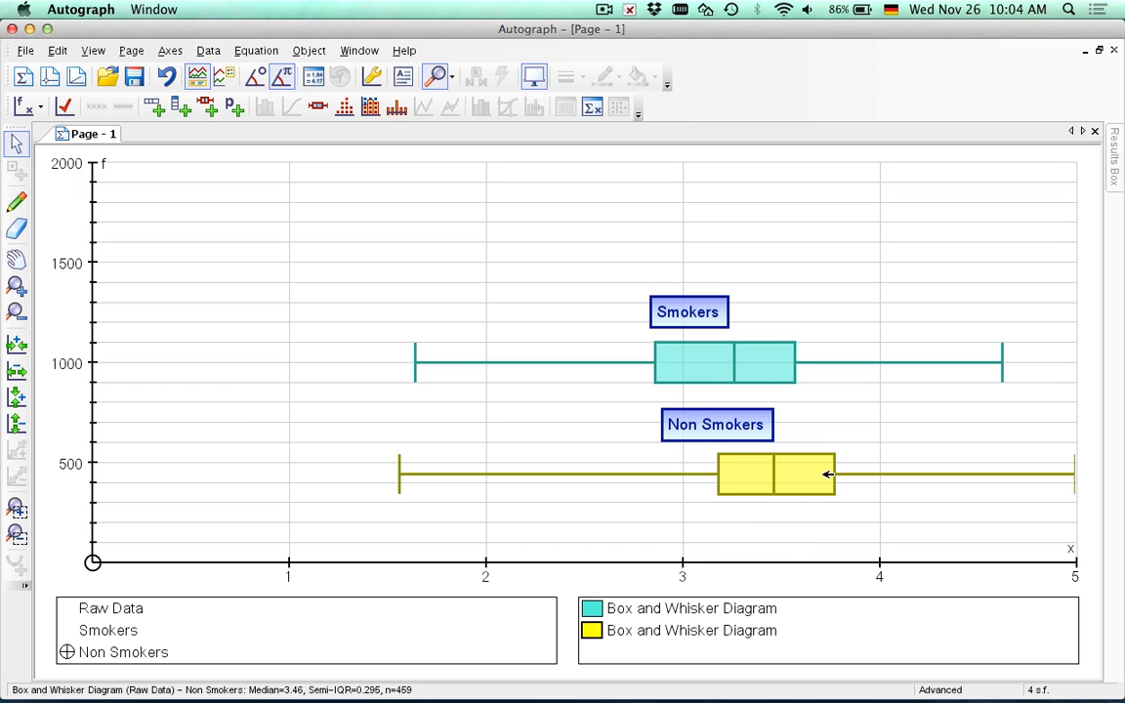
left_click_drag(726, 426, 685, 422)
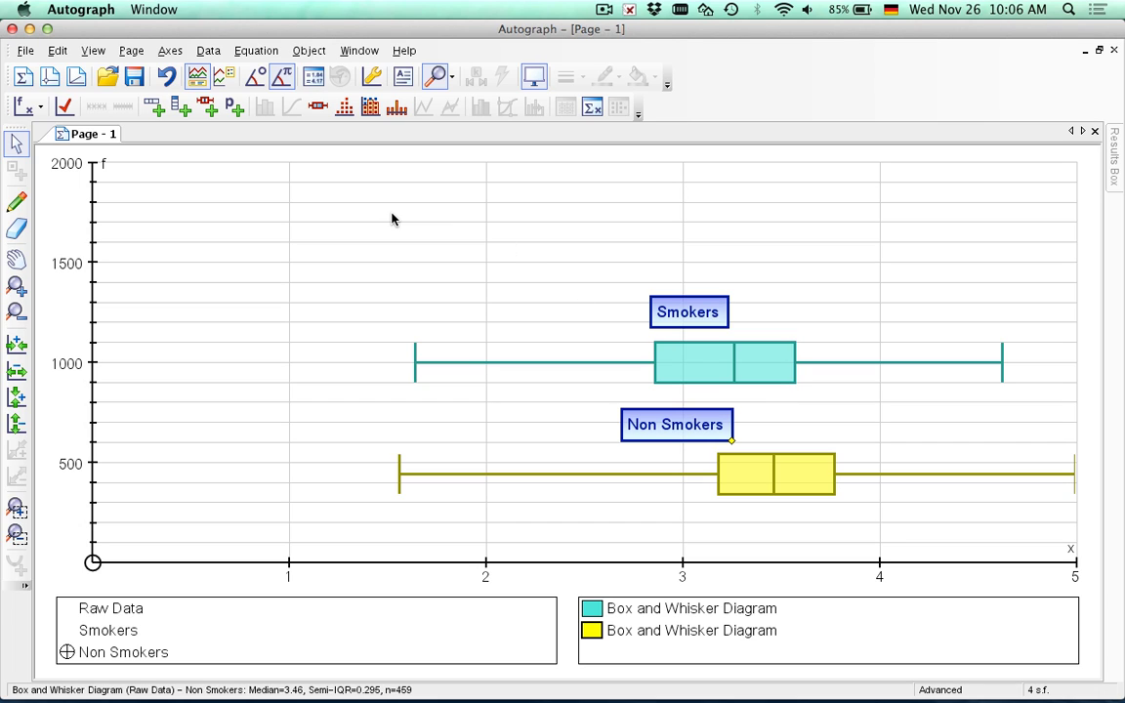
Step: Create new 1D statistics Page 4 and open Edit Grouped Data Set for Grouped Data 1
left_click(23, 79)
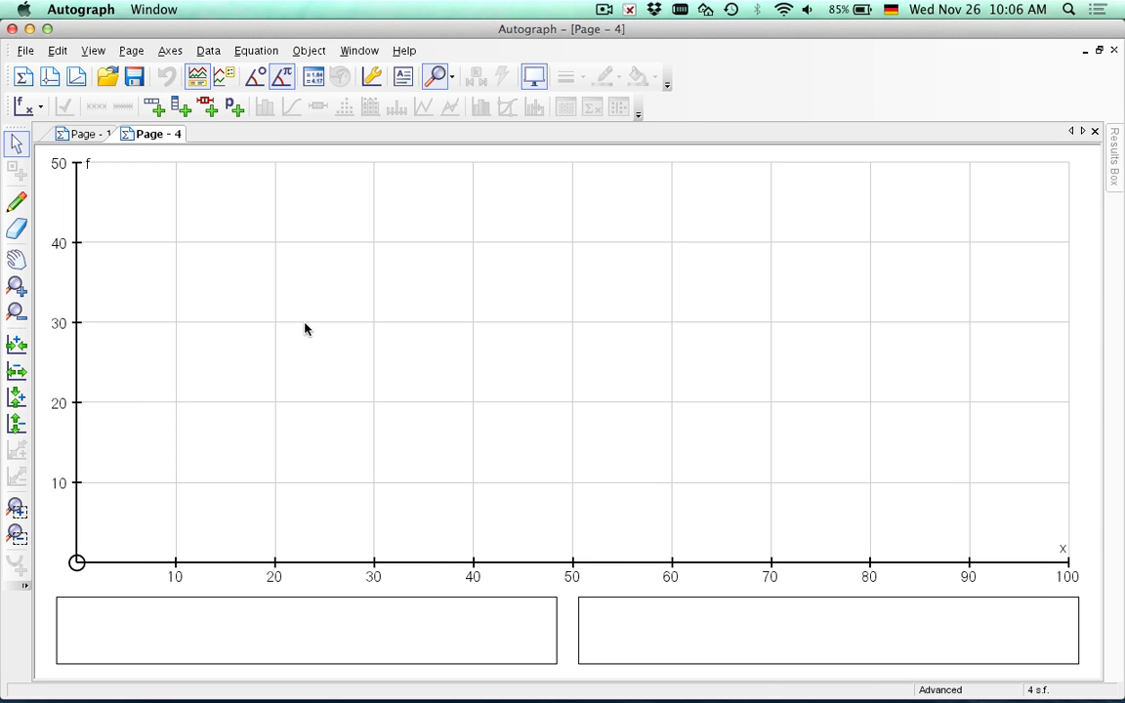
key("super+Tab")
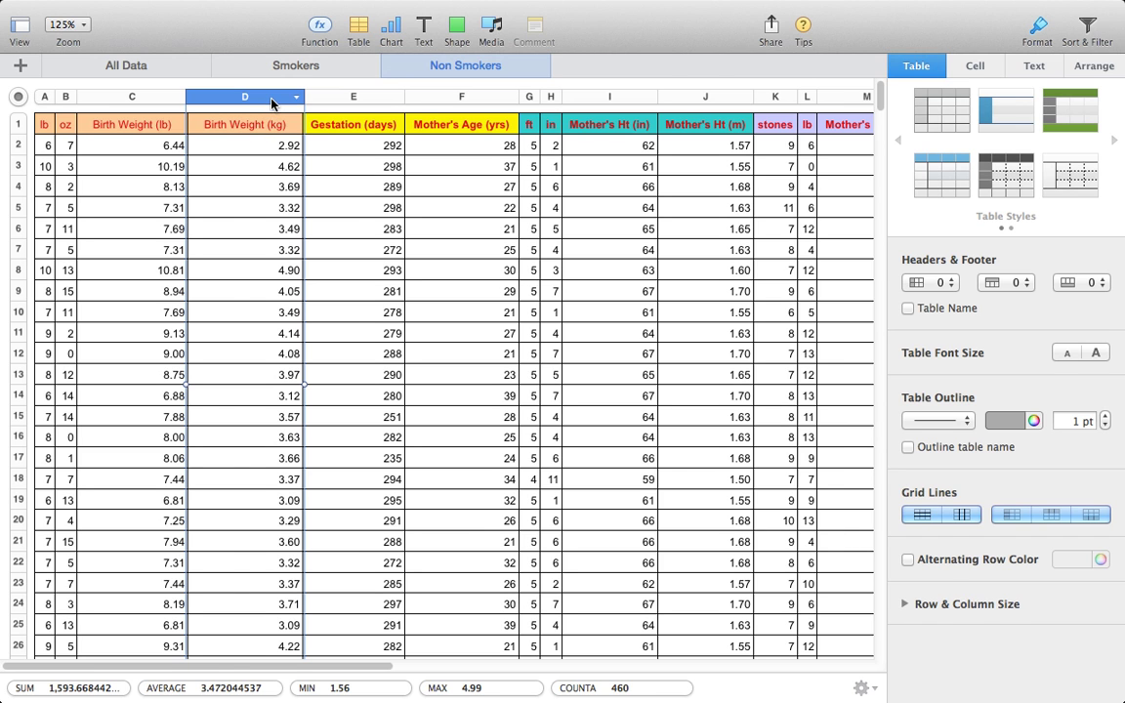
key("super+Tab")
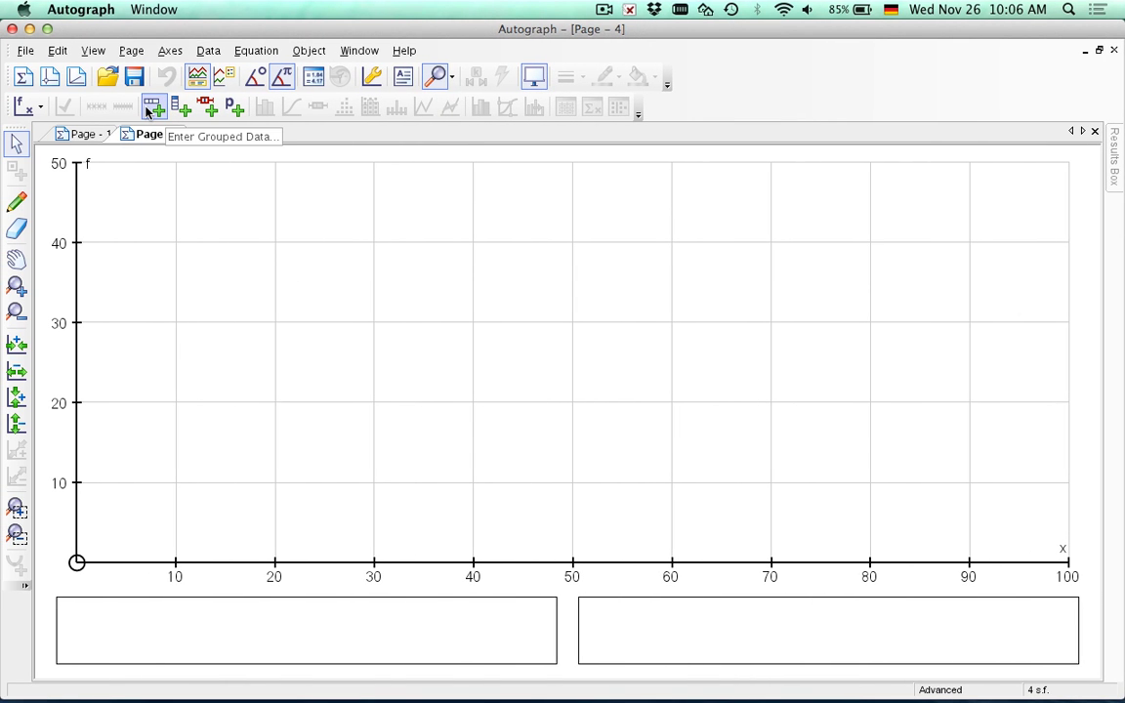
left_click(148, 111)
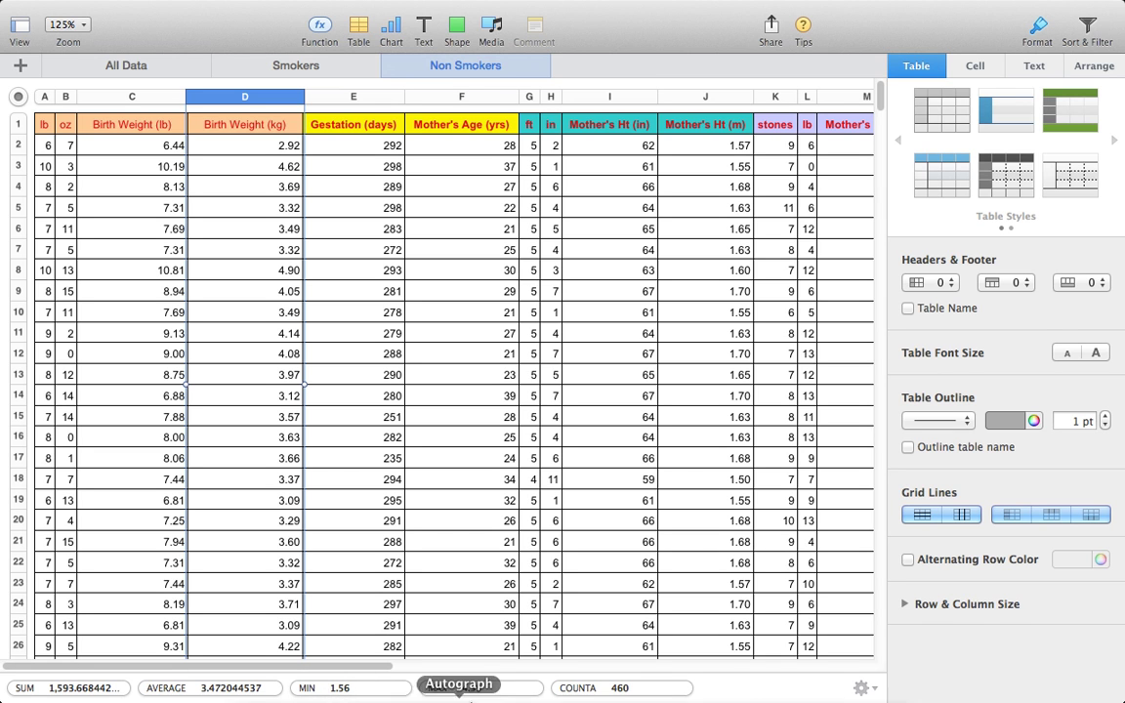
left_click(455, 683)
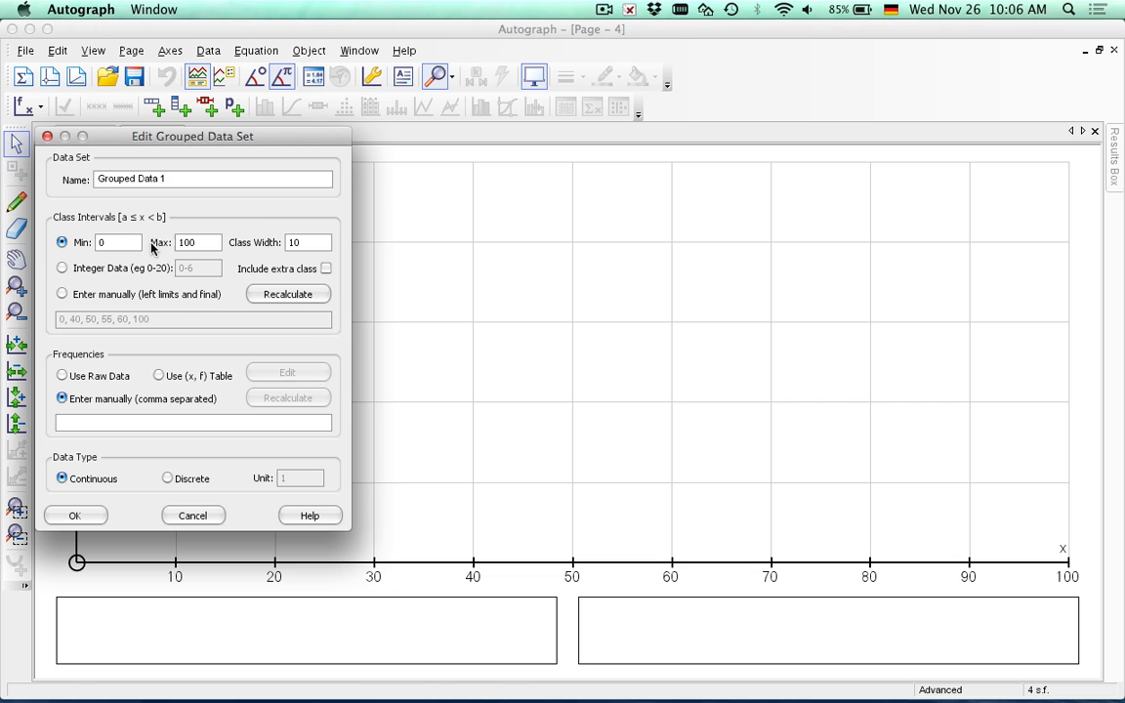
Step: Set the grouped data classes to Min 1.5, Max 5 and class width 0.5
left_click_drag(121, 242, 66, 241)
type("1.5")
key("Tab")
type("5")
key("Tab")
type(".5")
Step: Base frequencies on the raw birth weights, reset Min to 1.5, and recalculate intervals and frequencies
left_click(62, 377)
left_click(288, 373)
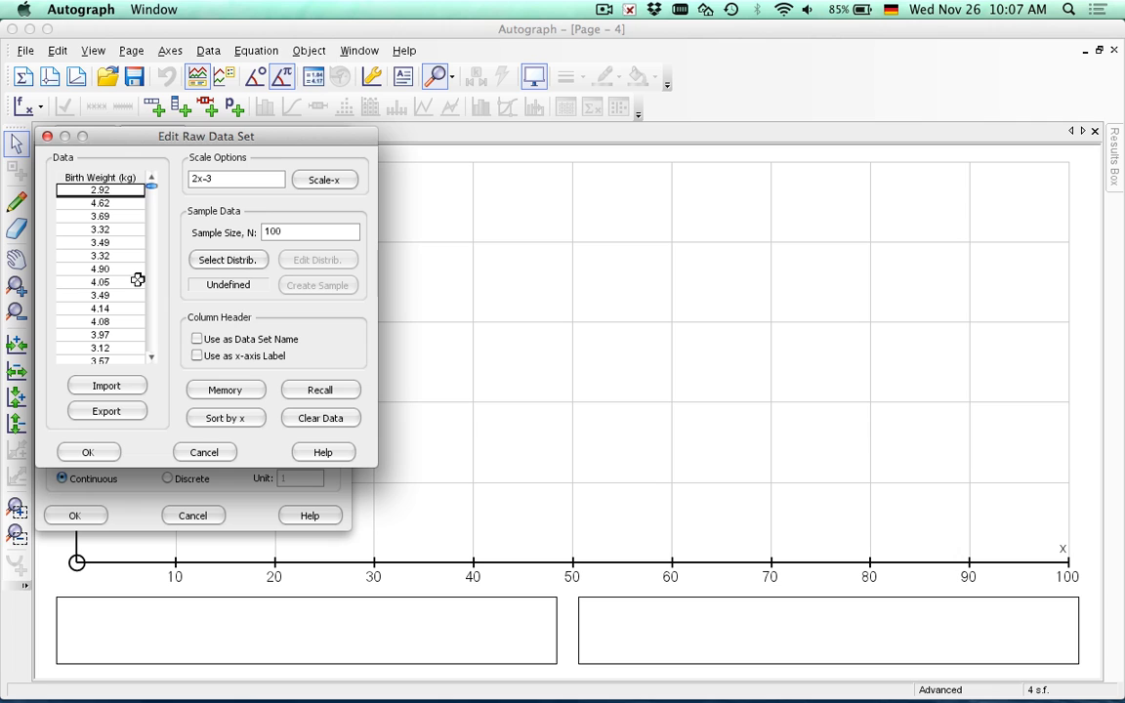
left_click(85, 452)
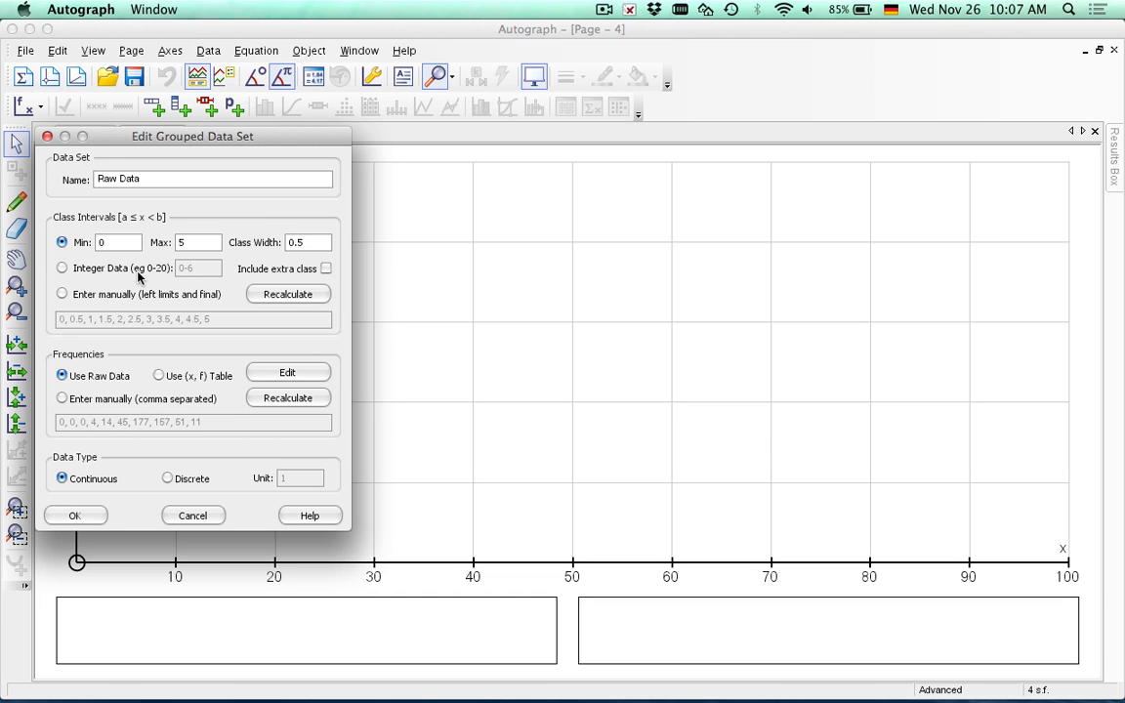
left_click(63, 242)
type("1.5")
left_click(263, 295)
left_click(298, 400)
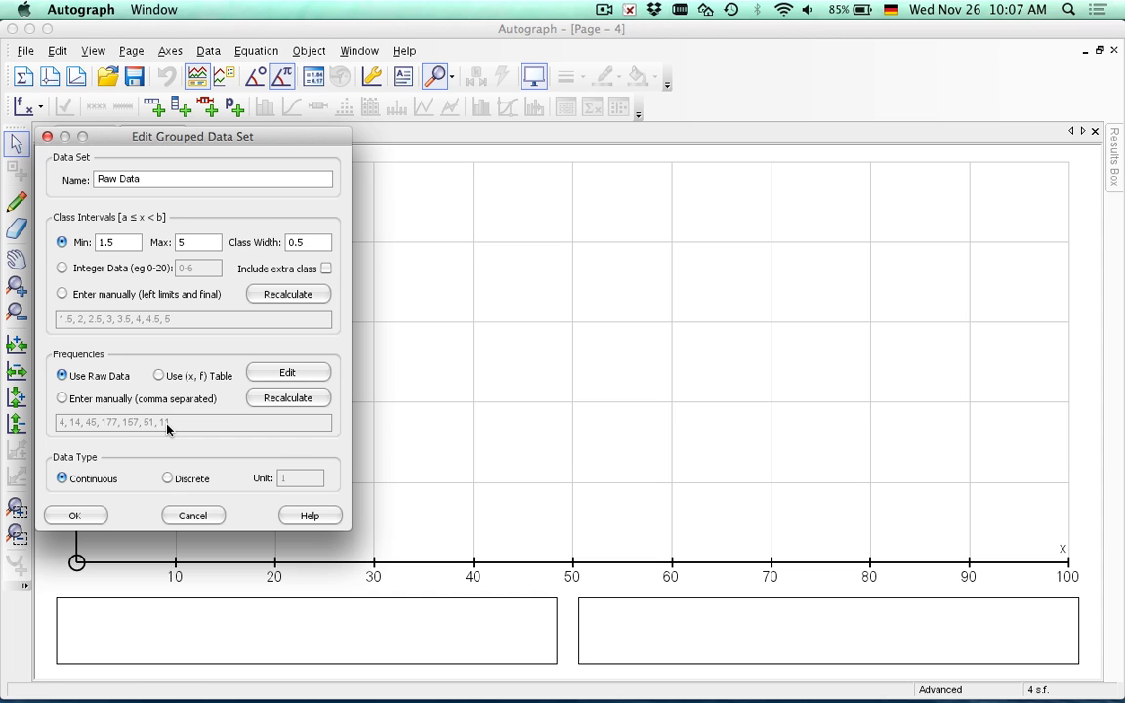
Step: Name the grouped data set 'Non Smokers'
left_click(83, 515)
left_click_drag(146, 176, 3, 185)
key("ctrl+Right")
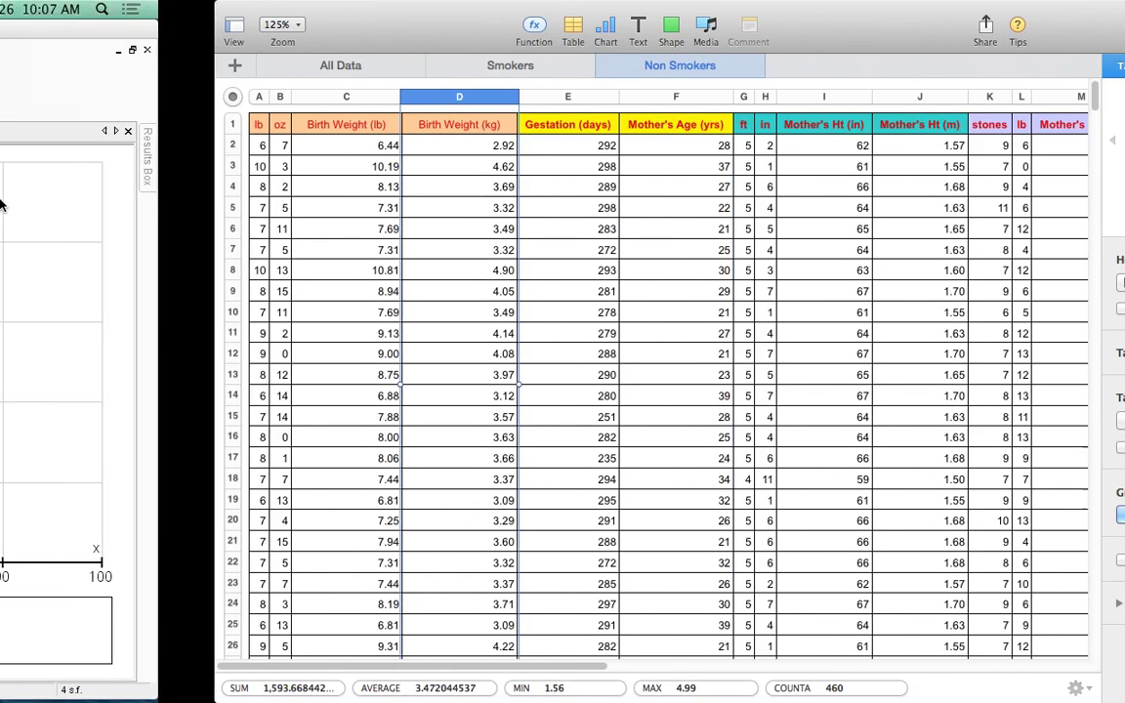
key("ctrl+Left")
type("Non")
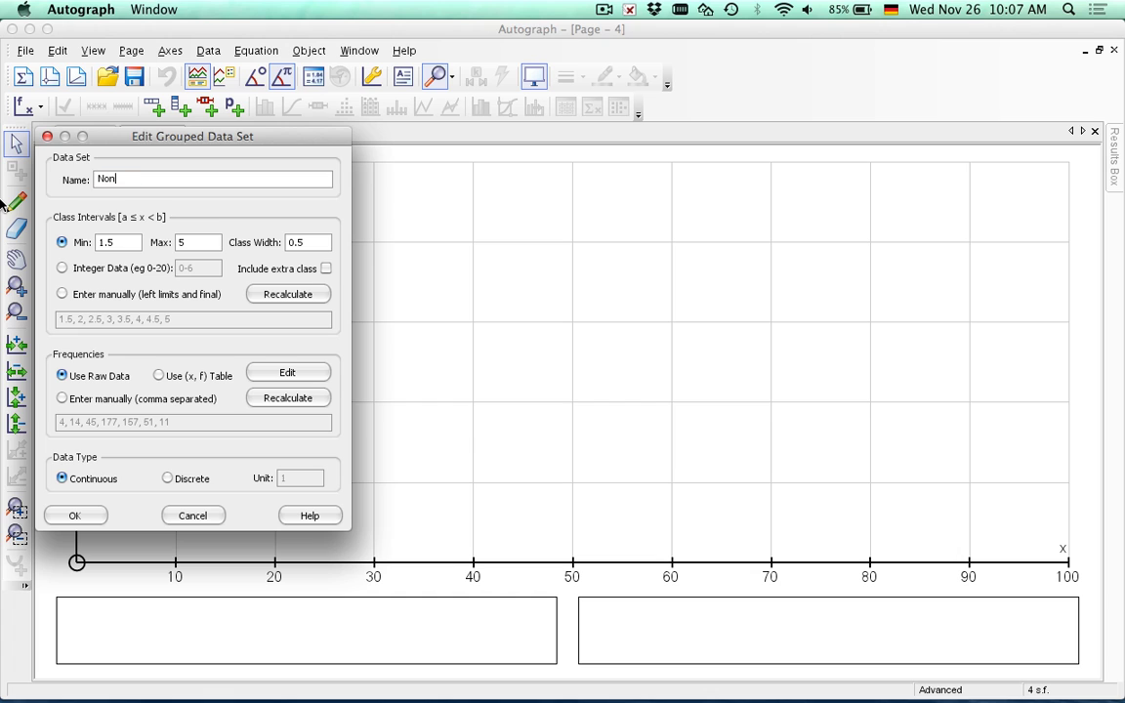
type(" Smokers")
Step: Confirm the Non Smokers data set and draw it as a histogram on Page 4
left_click(72, 515)
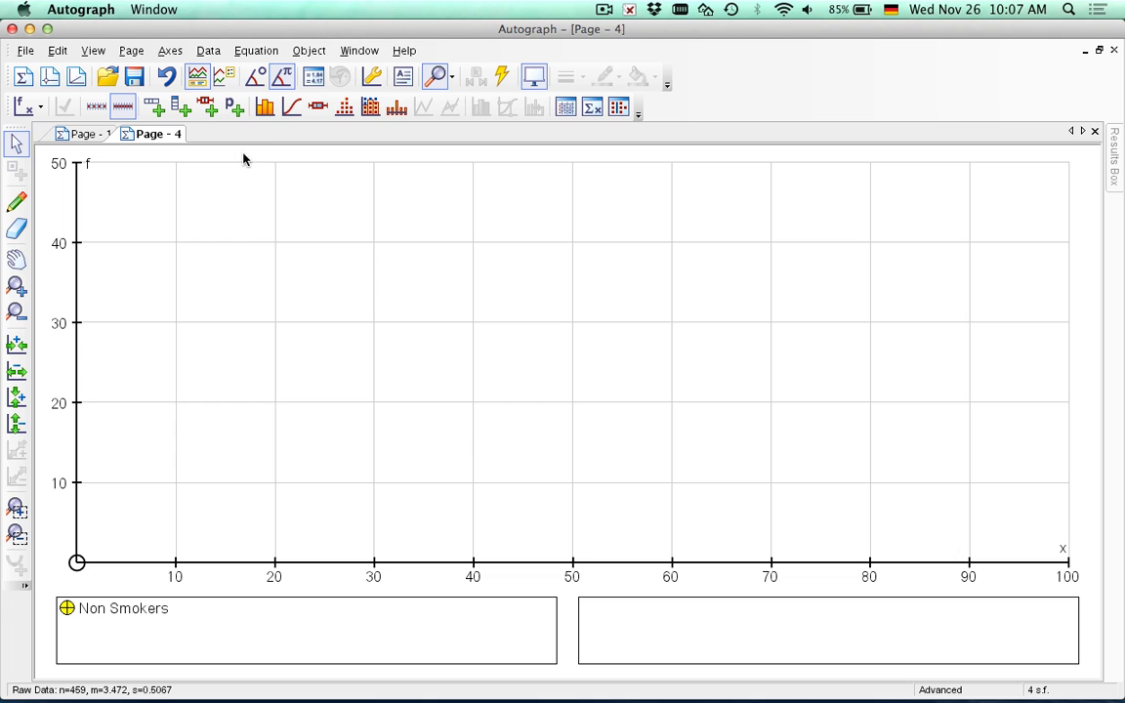
left_click(265, 107)
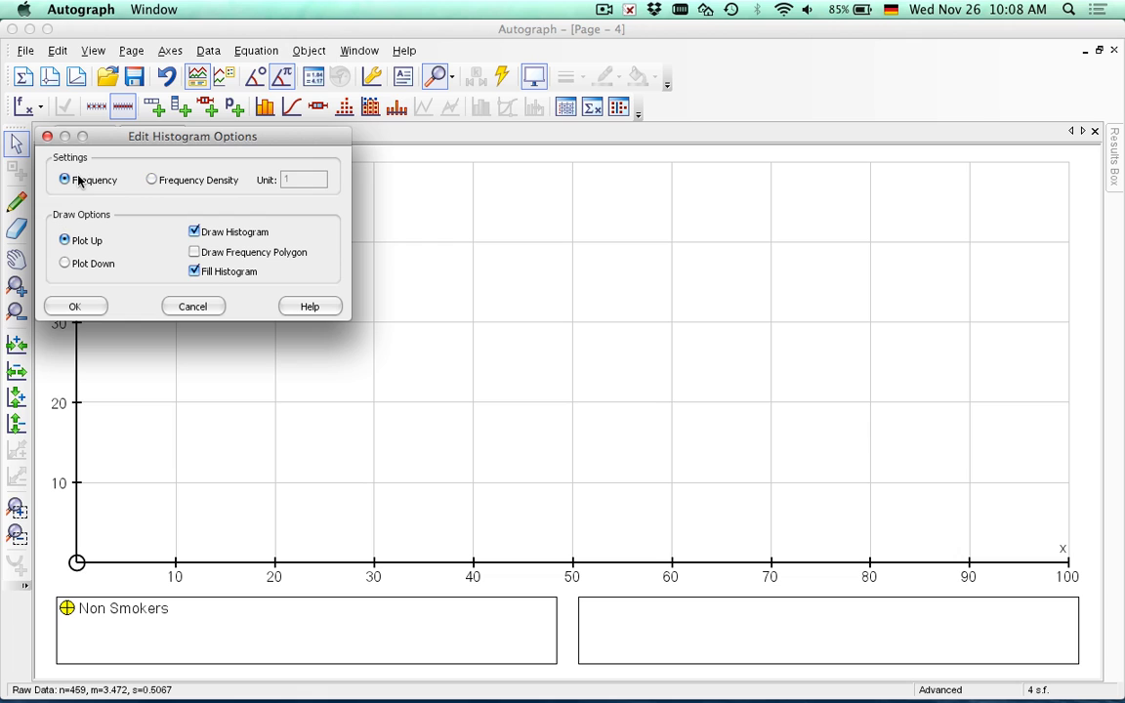
left_click(73, 306)
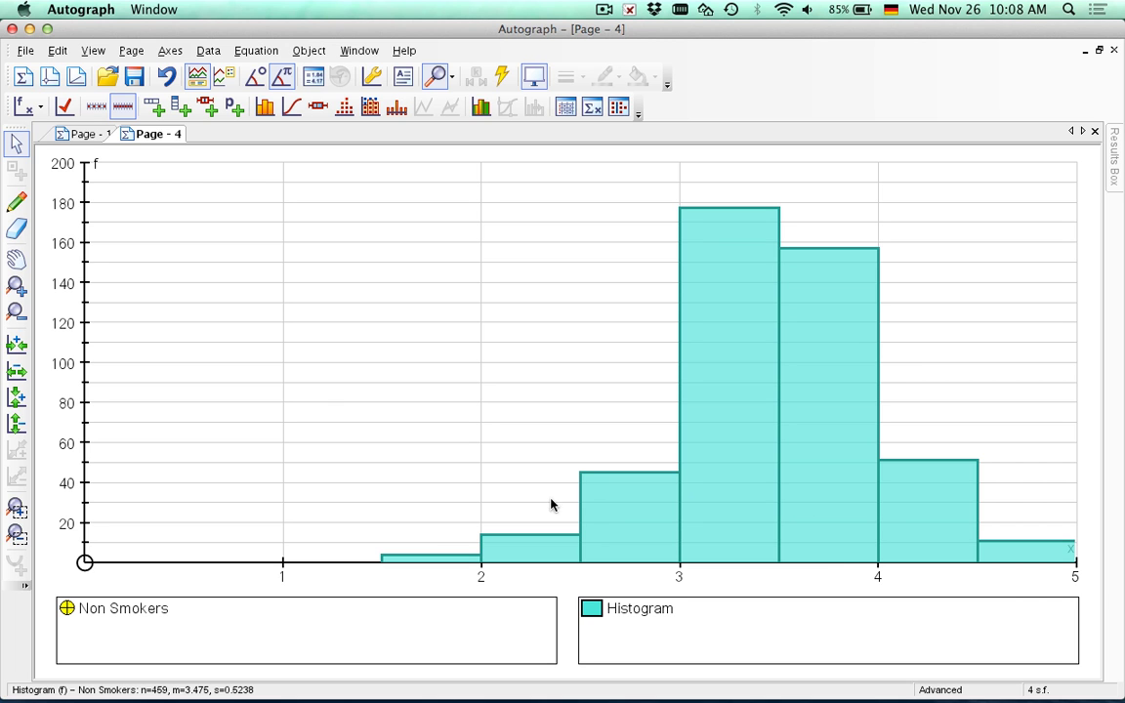
Step: Select the Birth Weight (kg) column D on the Numbers Smokers sheet, then return to Autograph
key("ctrl+Right")
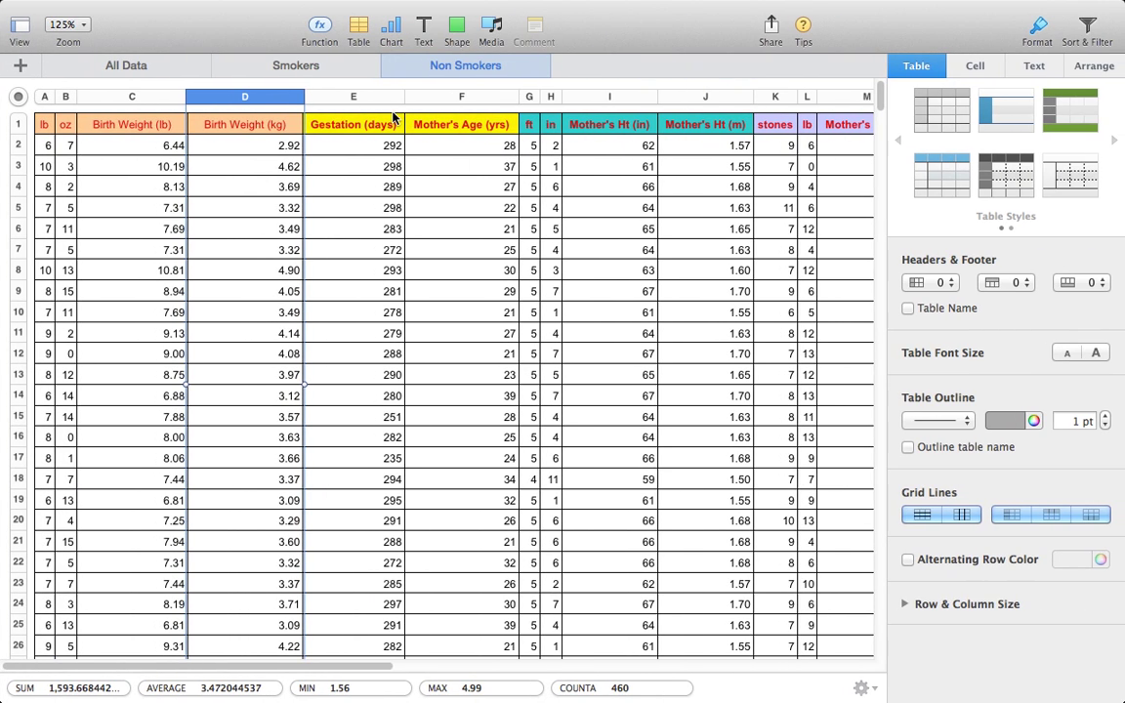
left_click(304, 76)
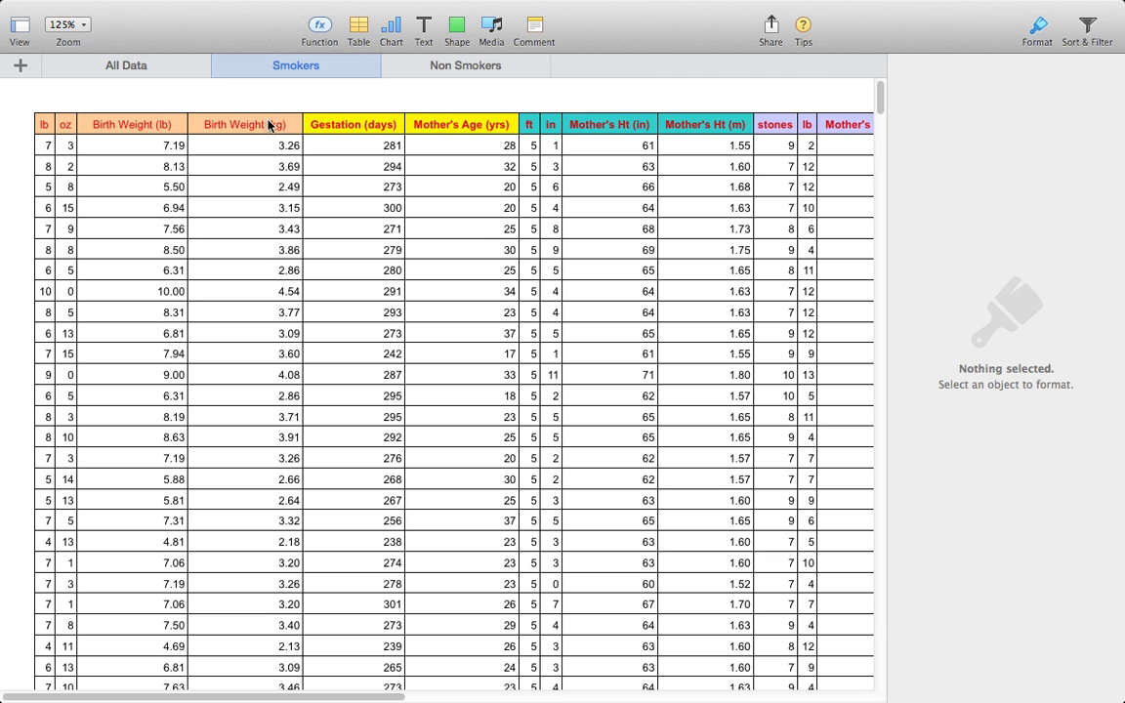
left_click(260, 130)
left_click(266, 96)
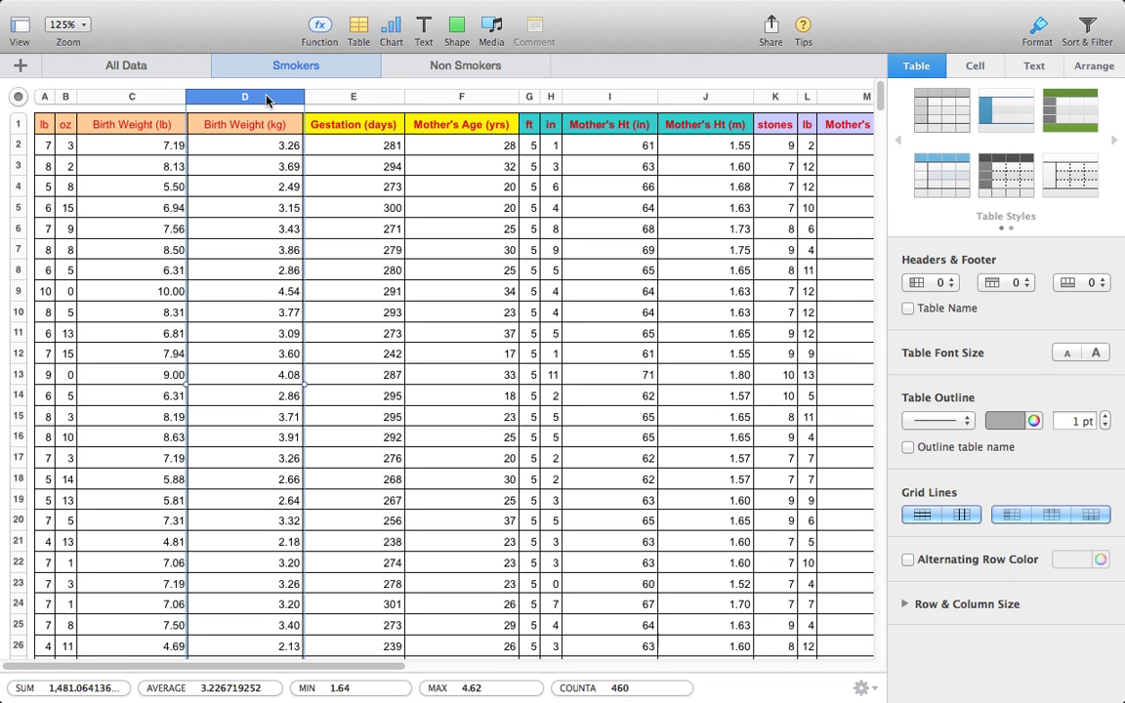
key("ctrl+Left")
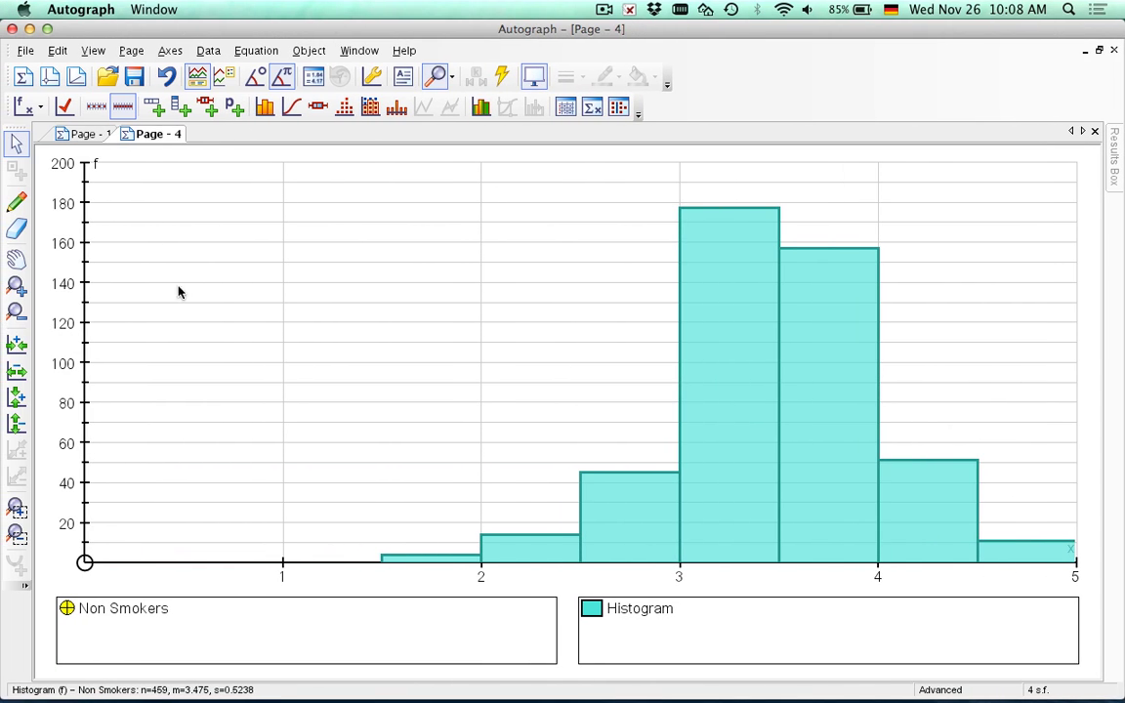
Step: Create a new grouped data set named 'SMokers' with Max 5 and class width 0.5
left_click(149, 105)
left_click(168, 179)
key("super+a")
type("SM")
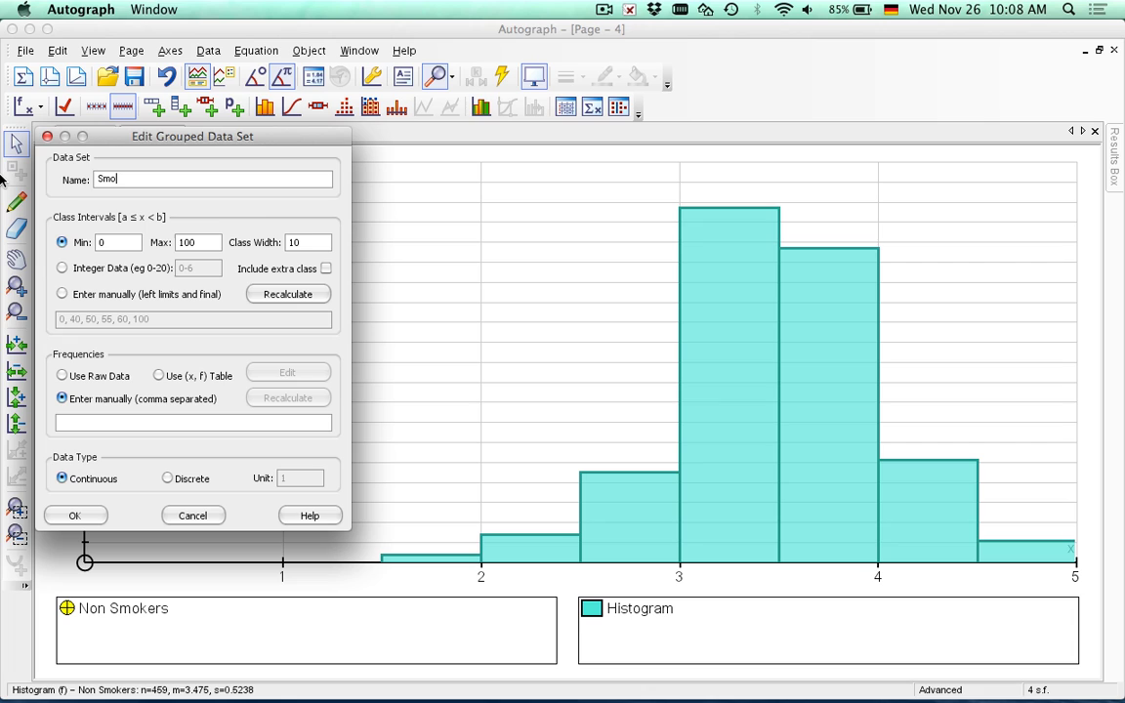
type("okers")
key("Tab")
key("Tab")
type("5")
key("Tab")
type(".5")
Step: Load the pasted raw birth weights, set Min to 1, recalculate both, and confirm the set
left_click(62, 376)
left_click(287, 373)
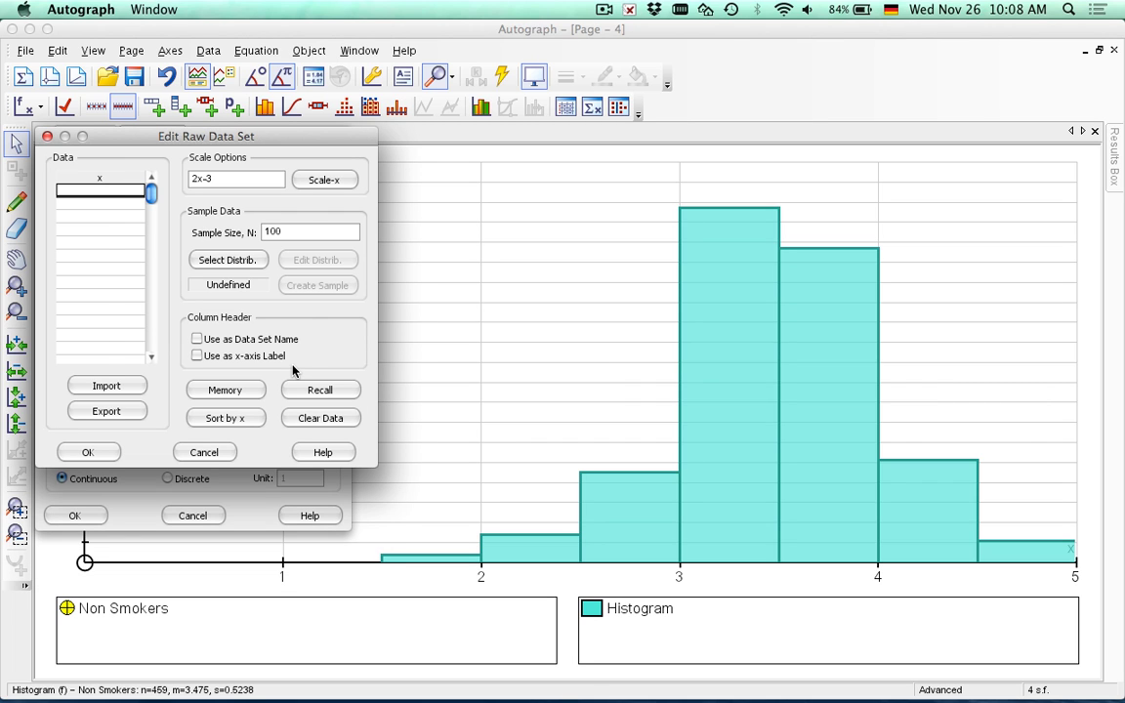
left_click(86, 454)
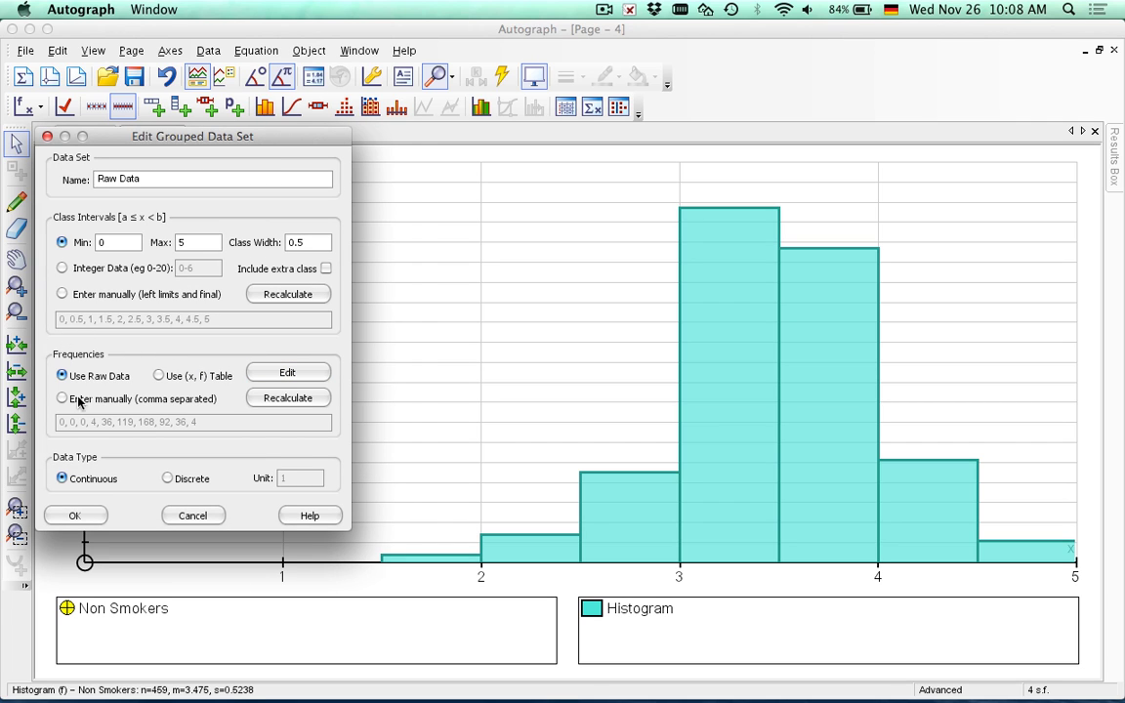
left_click(64, 243)
type("1")
left_click(287, 294)
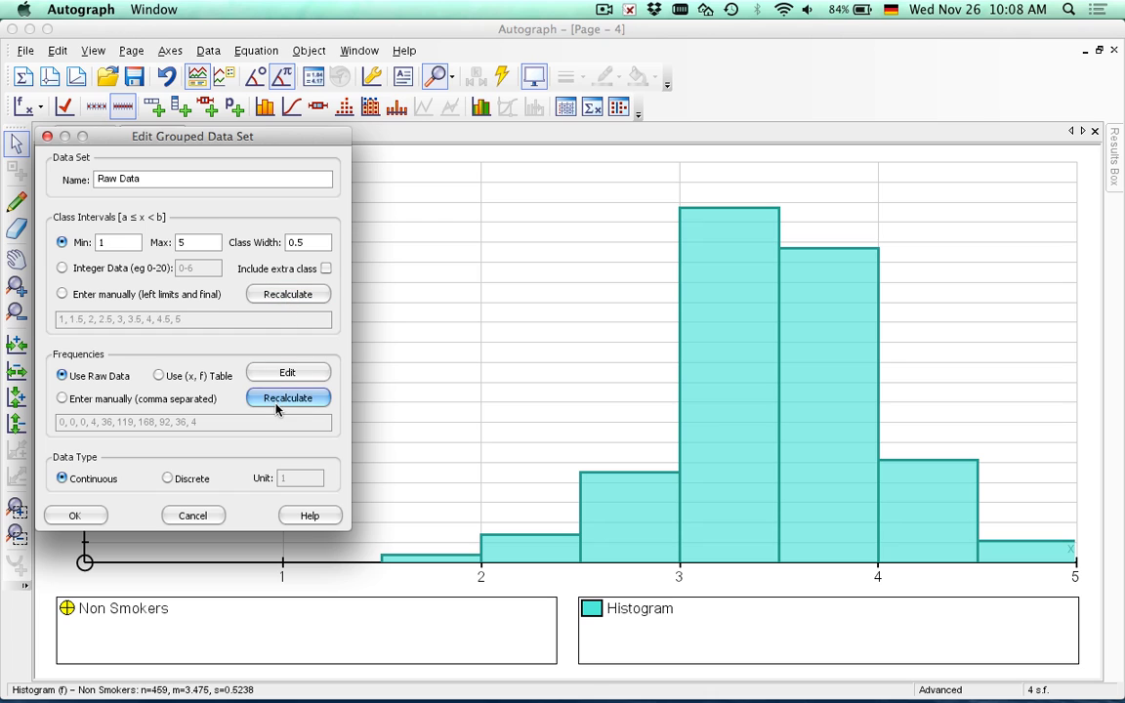
left_click(278, 404)
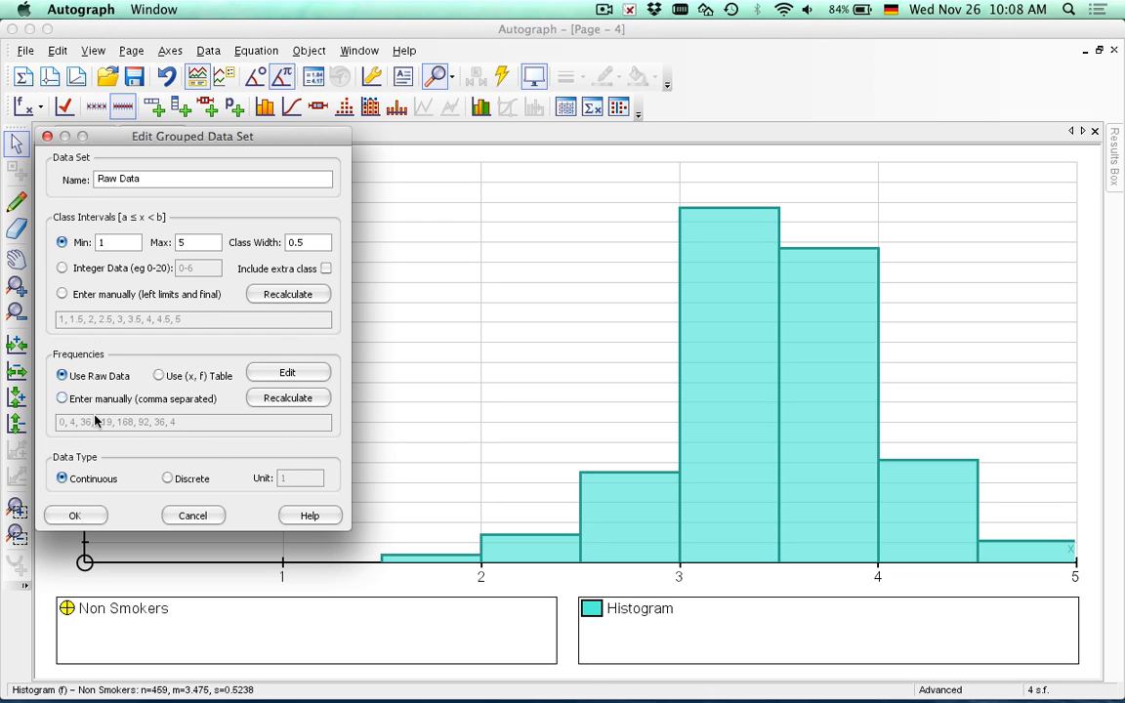
left_click(78, 516)
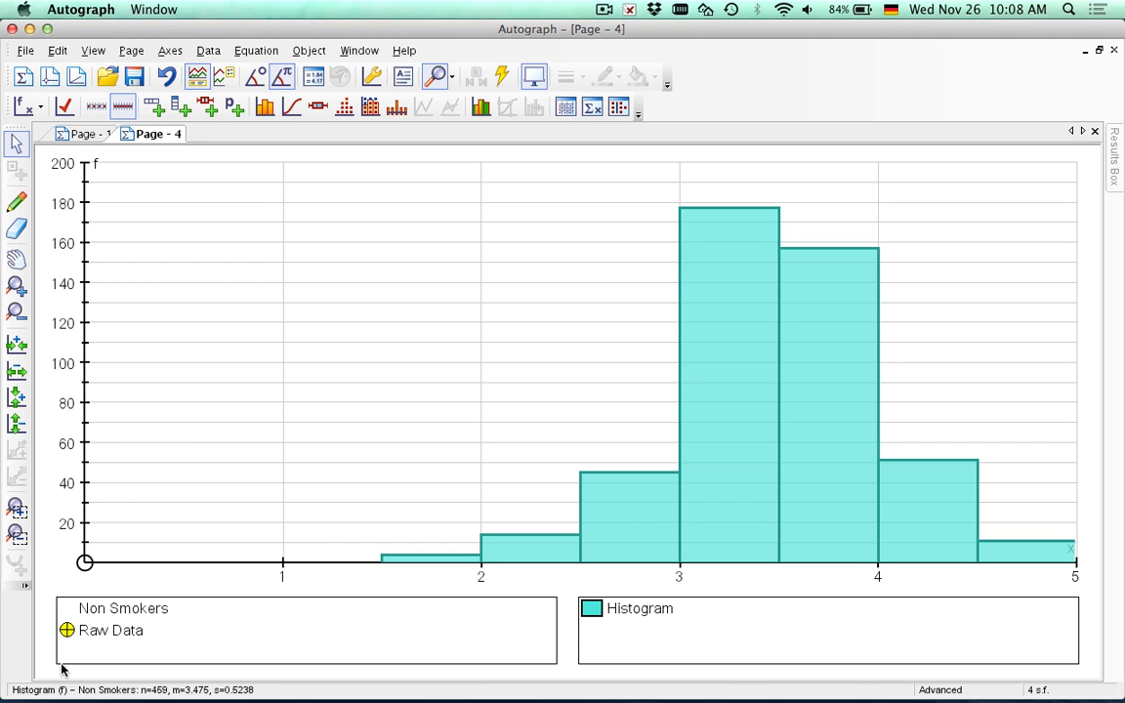
left_click(266, 108)
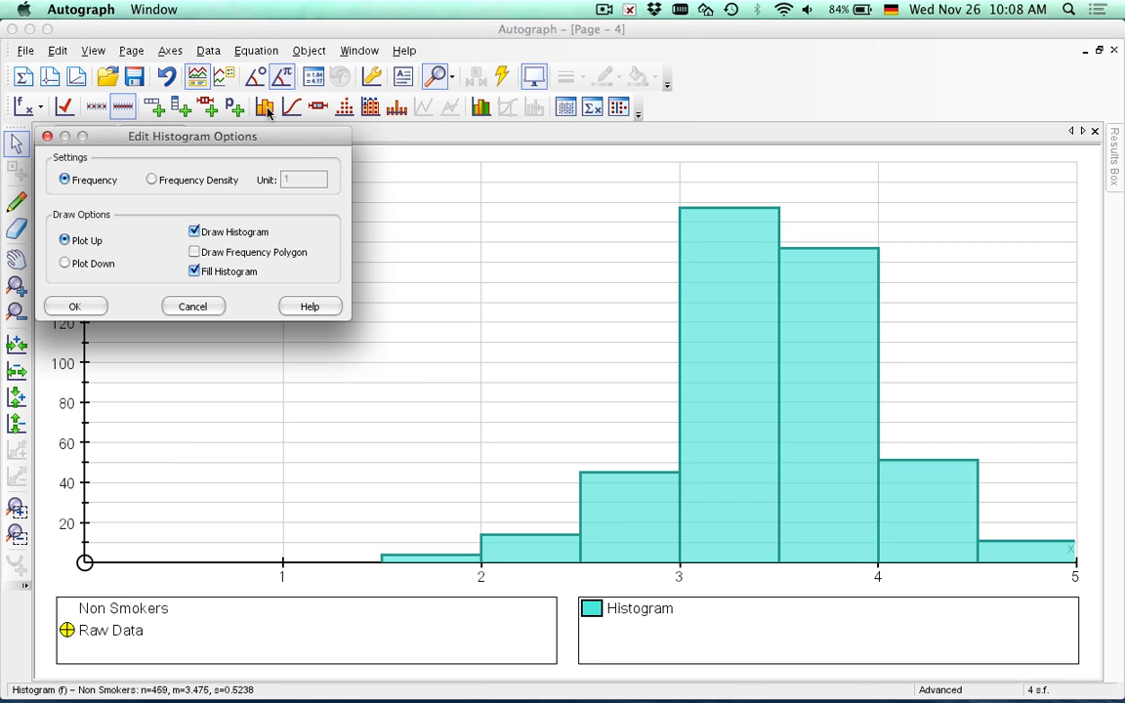
Step: Overlay the smokers' histogram on Page 4, then remove it again
left_click(76, 306)
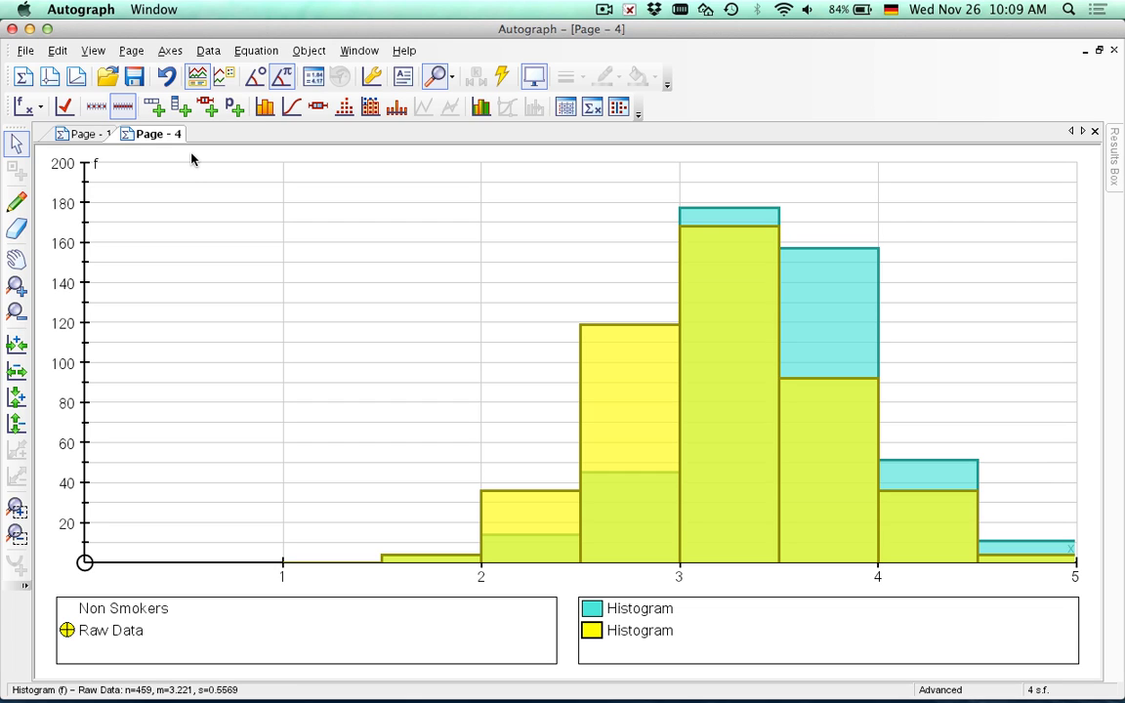
key("Delete")
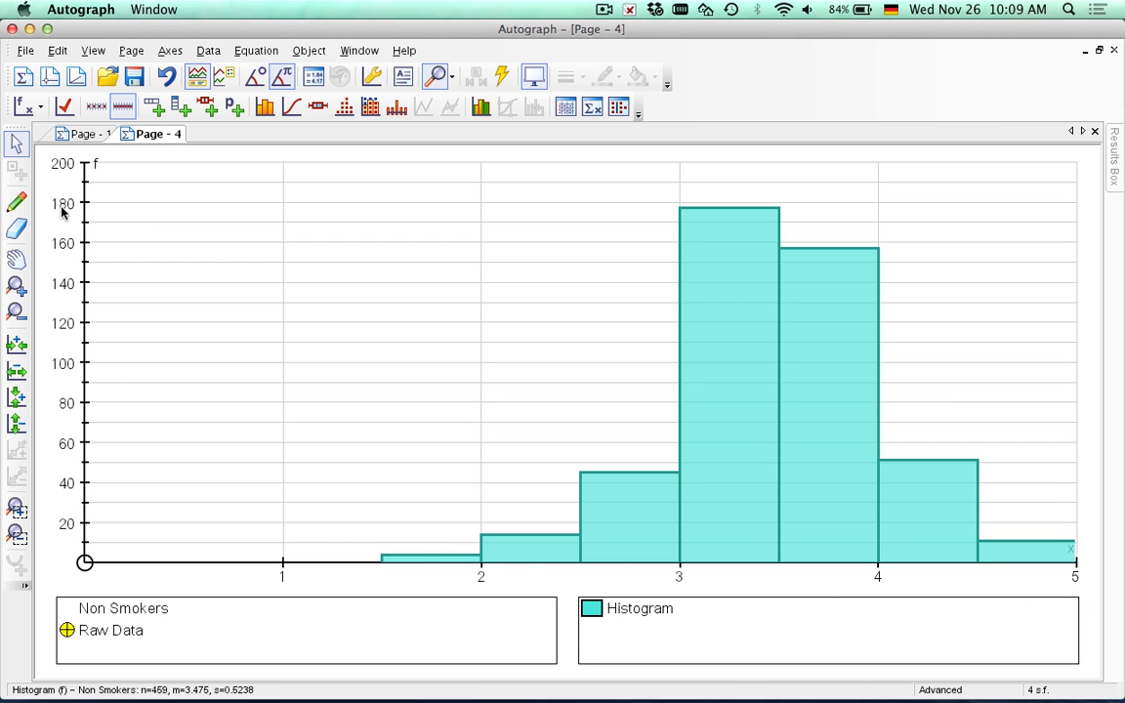
Step: On a new Page 5, start a grouped data set with Max 5 and class width 0.5
left_click(22, 75)
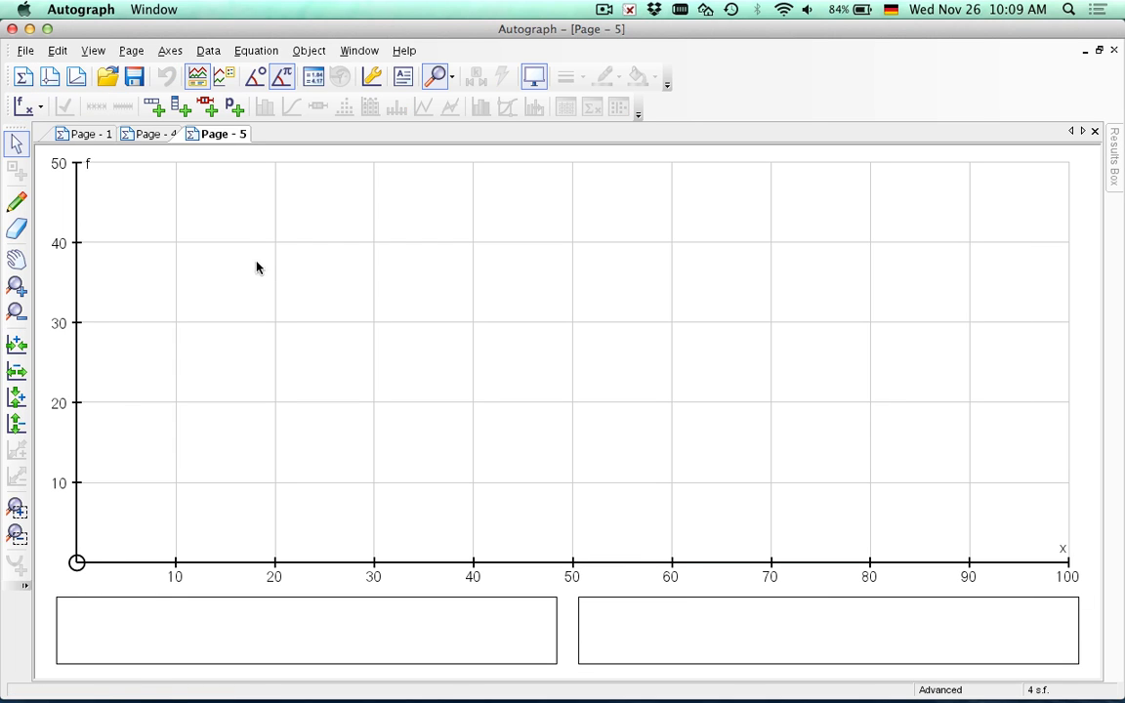
left_click(152, 108)
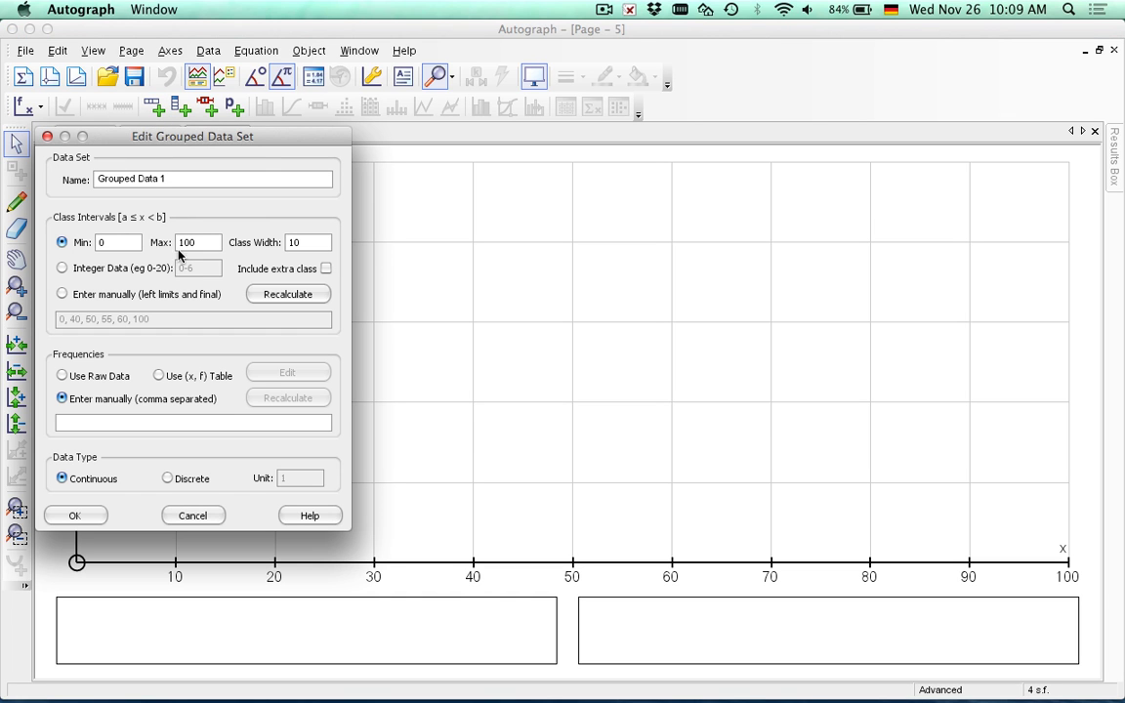
key("Tab")
type("5")
key("Tab")
type(".5")
Step: Use raw data and paste in the copied smokers' birth weights
left_click(62, 375)
left_click(293, 375)
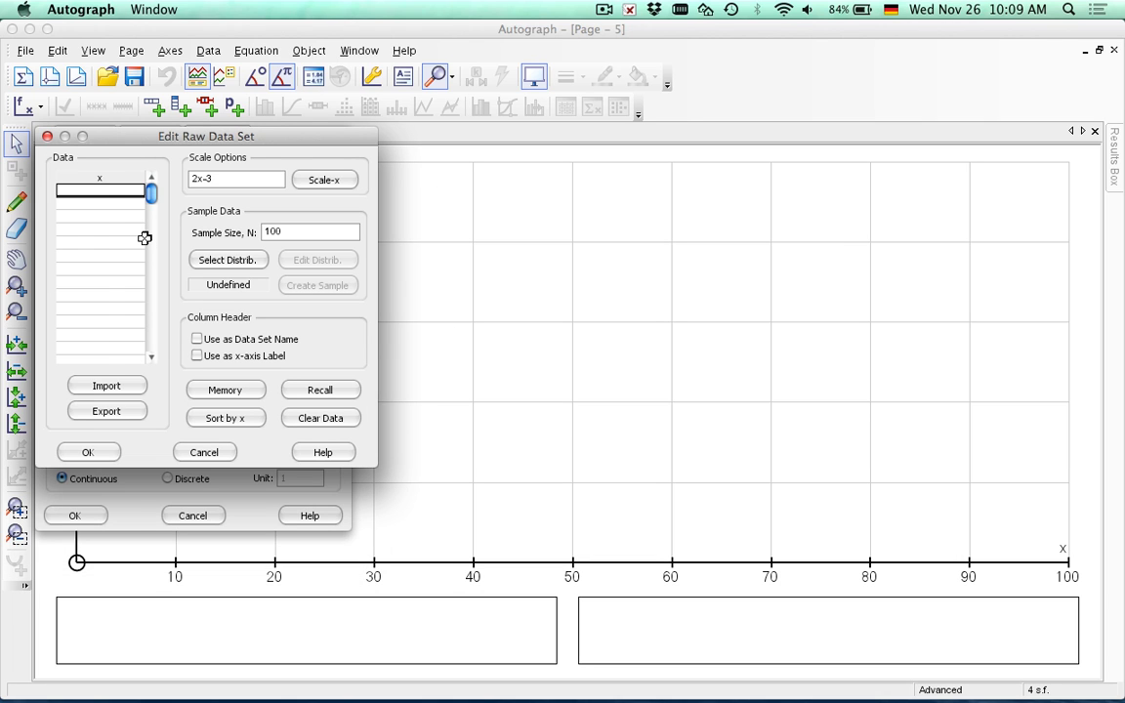
key("ctrl+v")
left_click(83, 453)
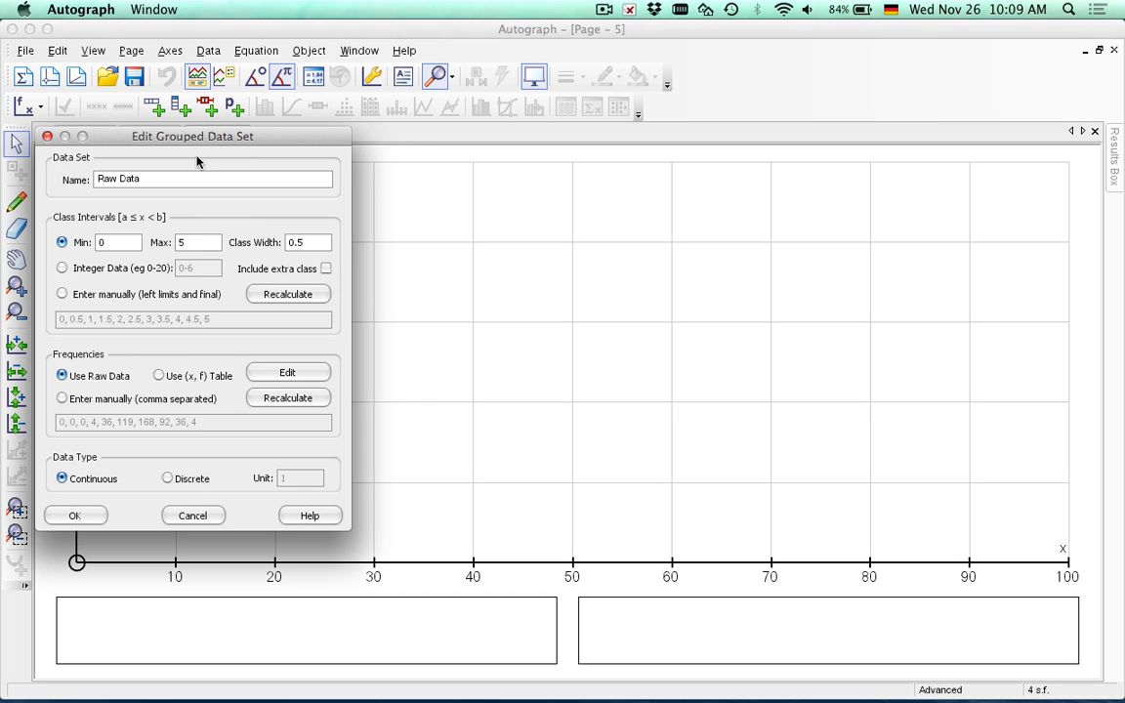
Step: Rename the set 'Smokers', set Min to 1, and recalculate class intervals and frequencies
left_click_drag(137, 178, 38, 182)
key("ctrl+Right")
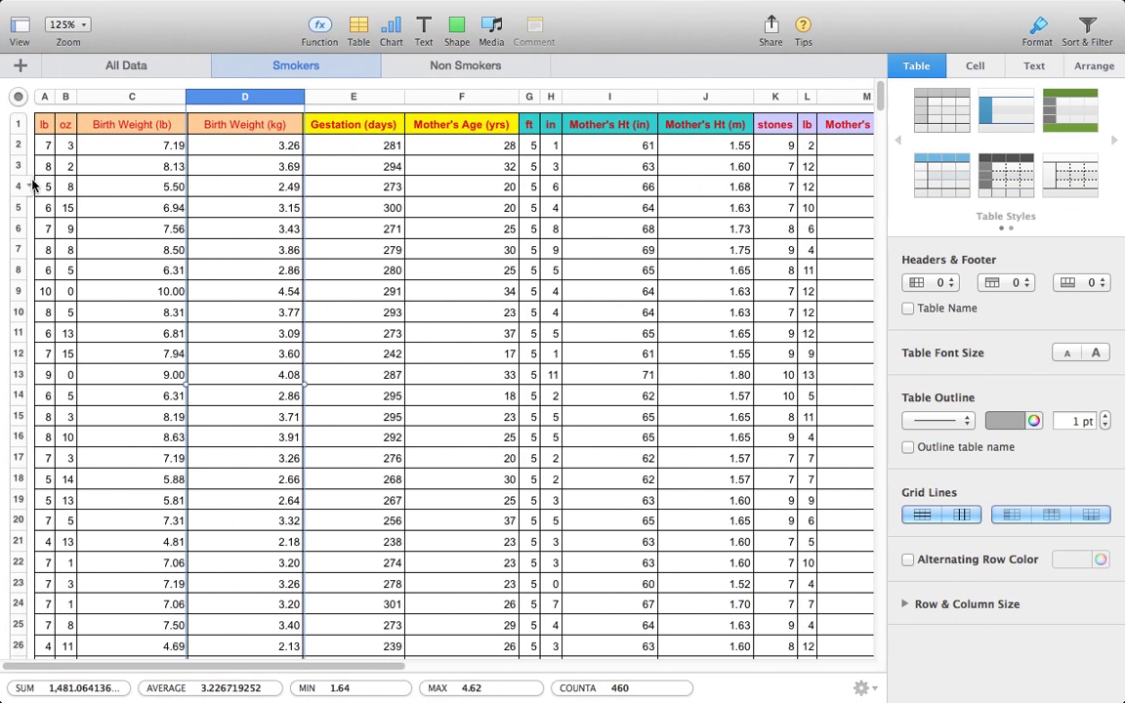
key("ctrl+Left")
type("Smokers")
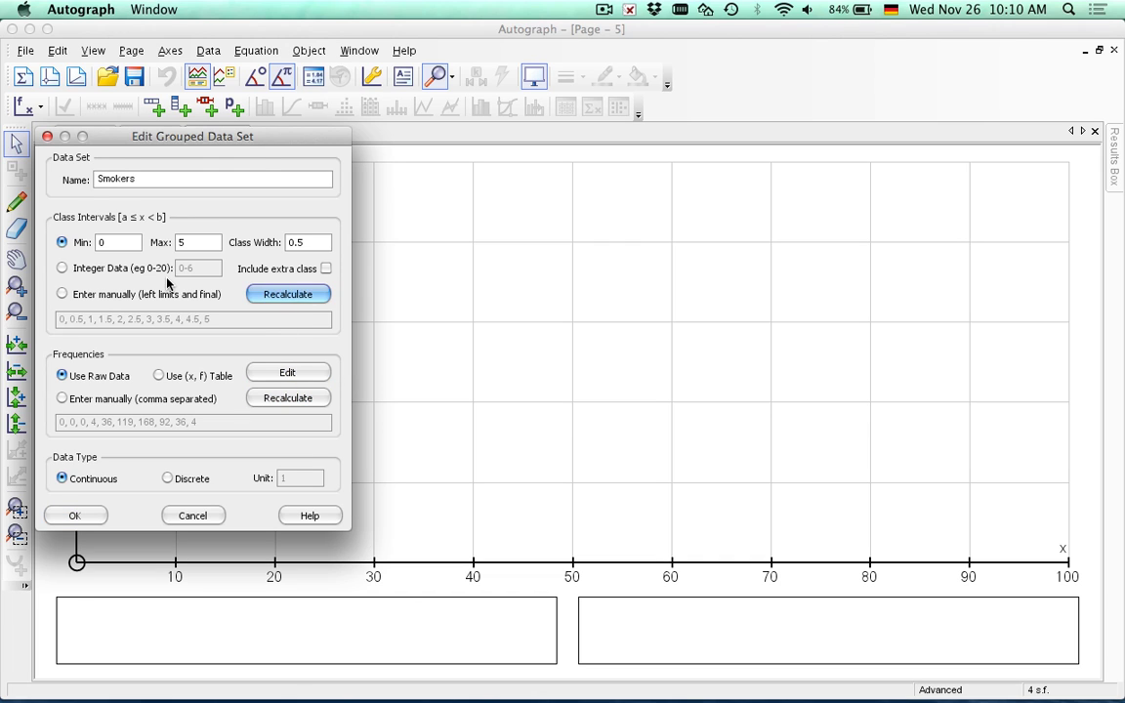
key("Tab")
type("1")
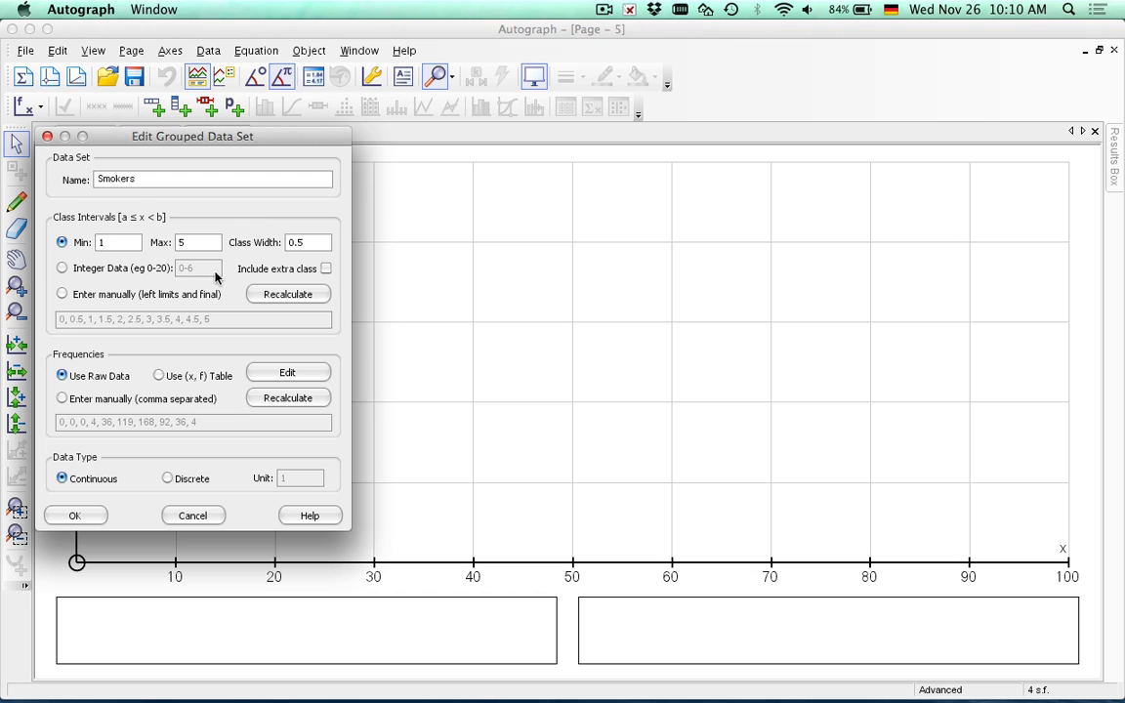
left_click(273, 293)
left_click(276, 398)
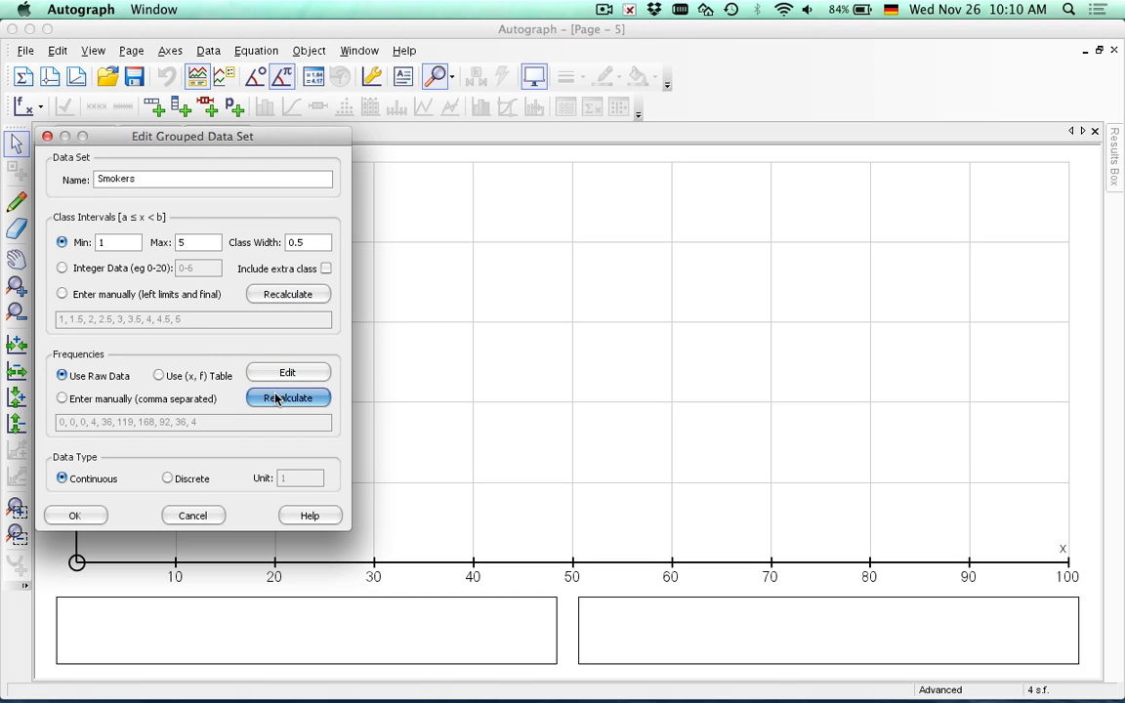
Step: Confirm the Smokers set, draw its histogram on Page 5, and compare with Page 4
left_click(77, 516)
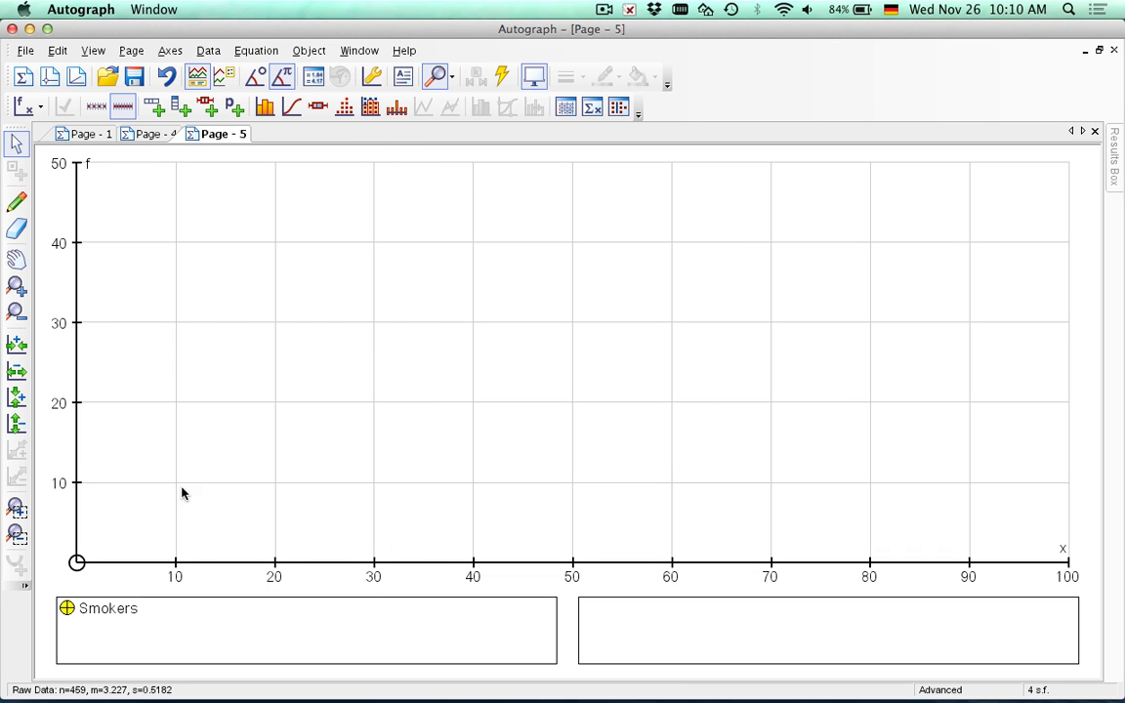
left_click(265, 108)
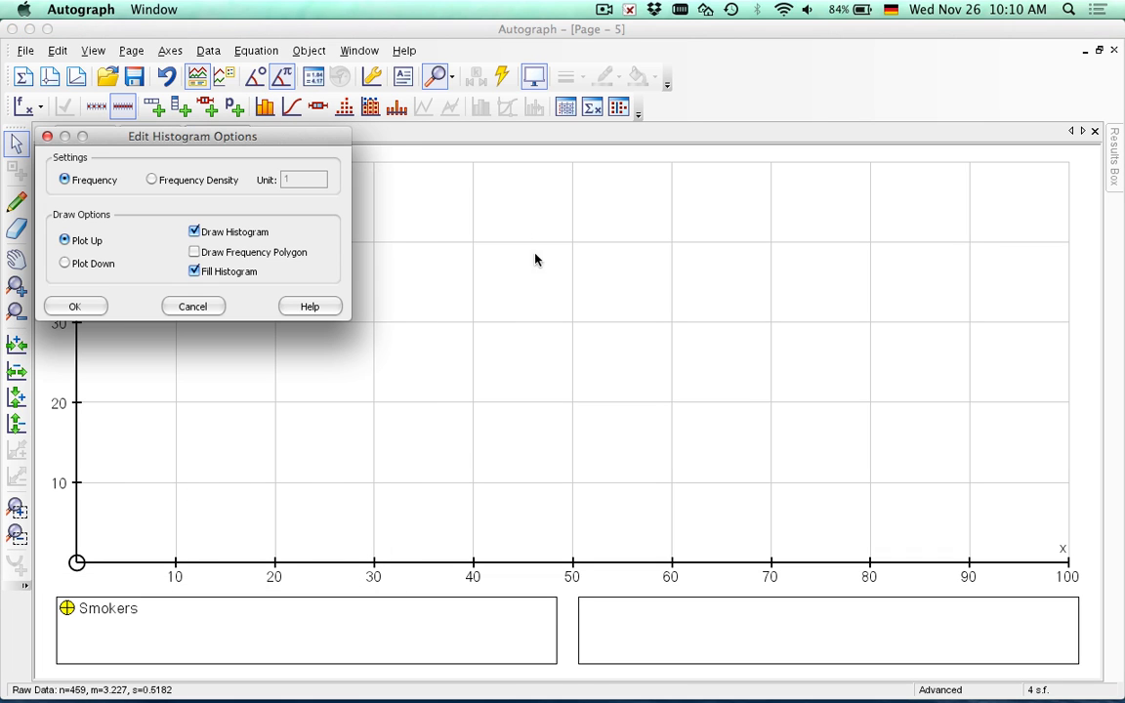
left_click(76, 307)
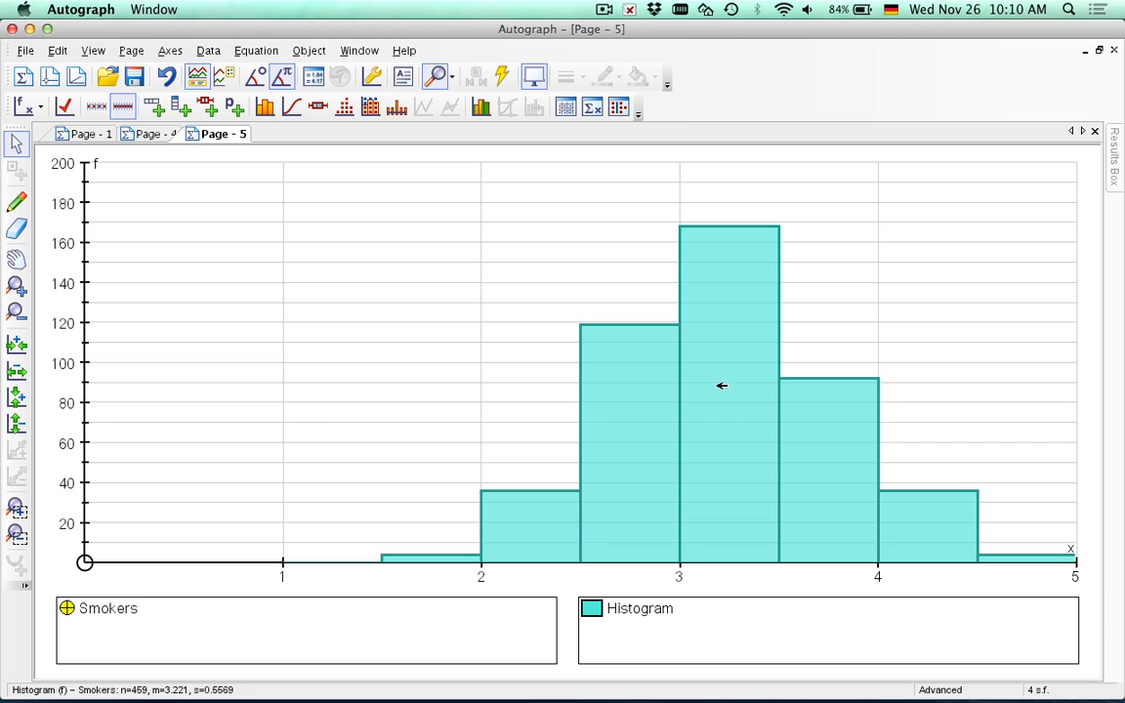
left_click(135, 135)
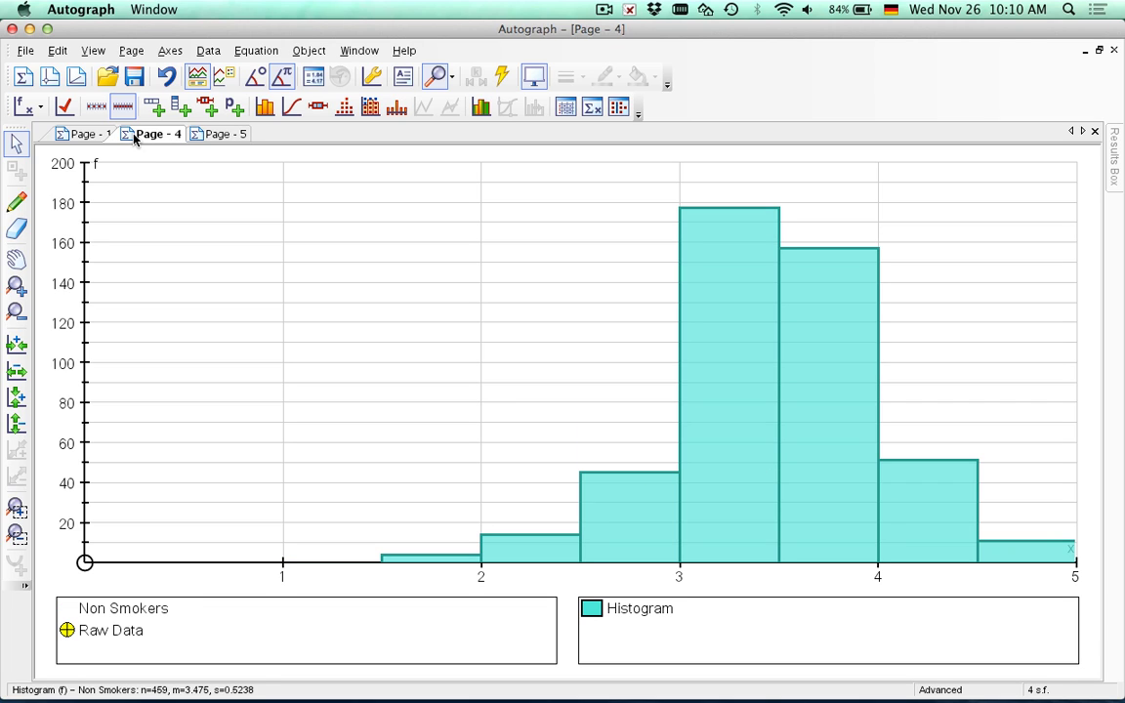
left_click(196, 133)
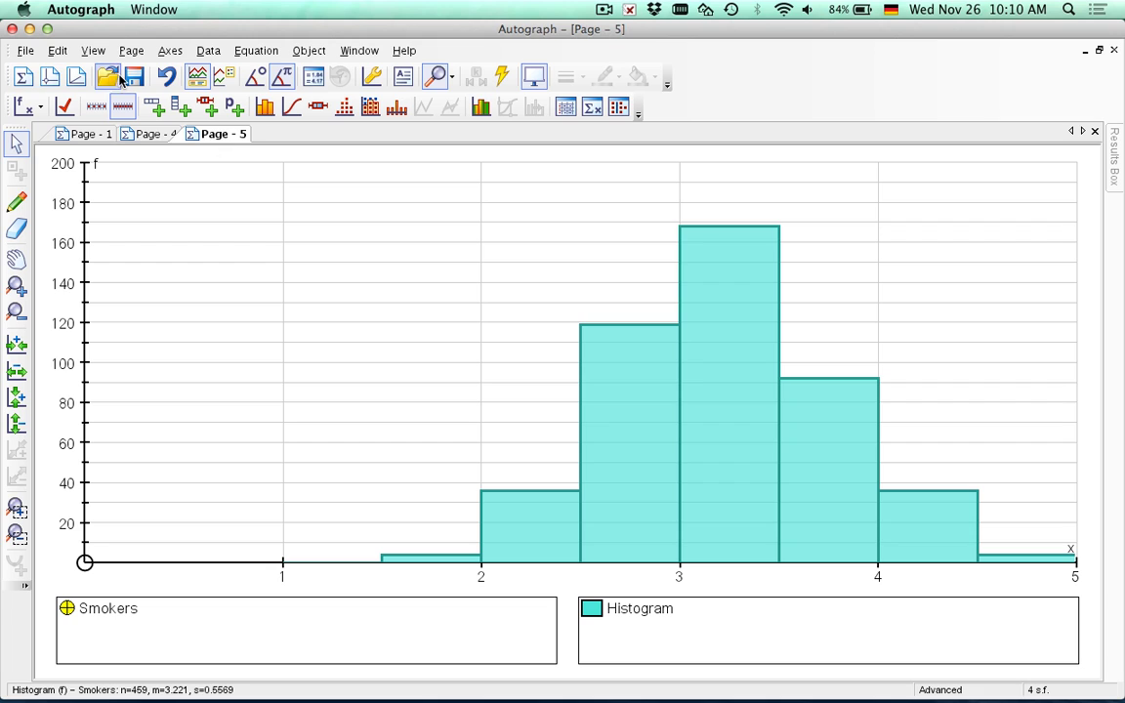
Step: On a new Page 6, start a grouped data set with limits 1.5 and 5
left_click(22, 78)
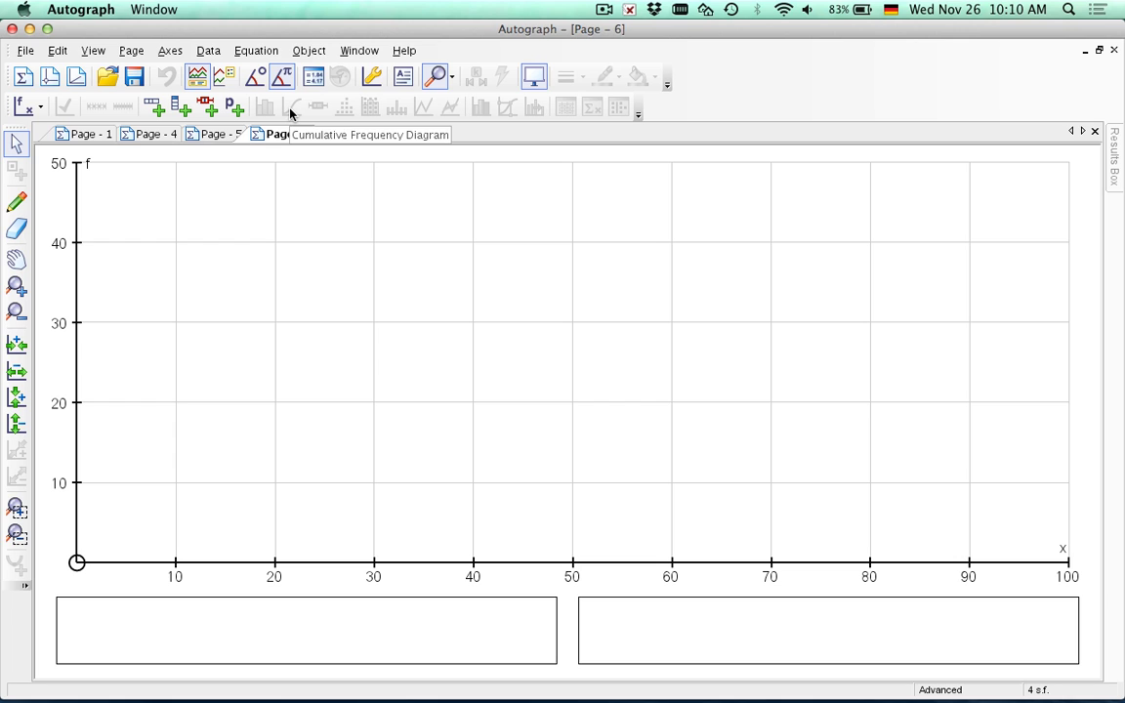
left_click(156, 108)
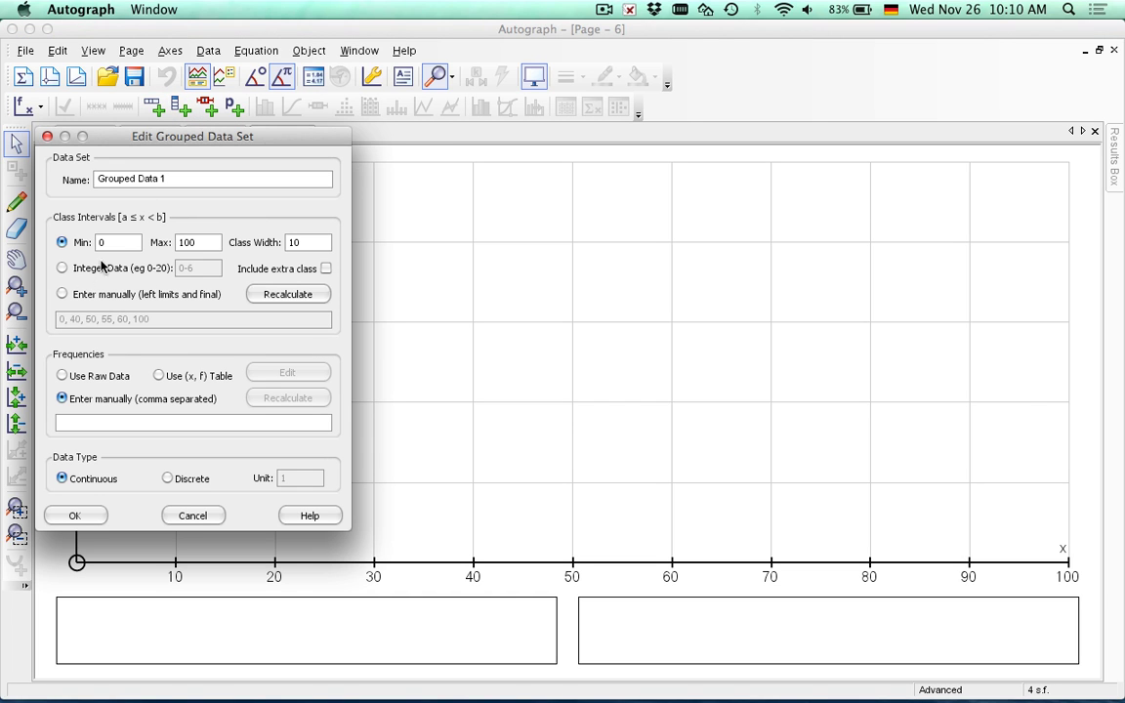
type("1.5")
key("Tab")
type("5")
Step: Load the smokers' raw birth weights and begin renaming the set to Smoker
left_click(62, 375)
left_click(286, 374)
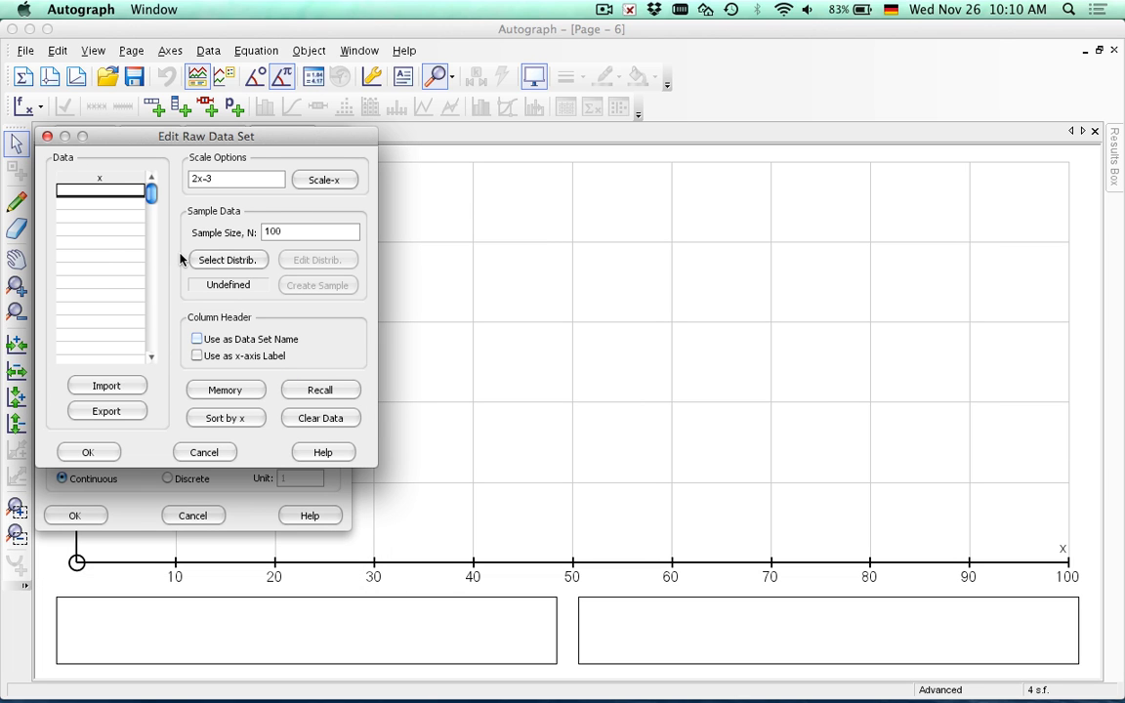
left_click(87, 453)
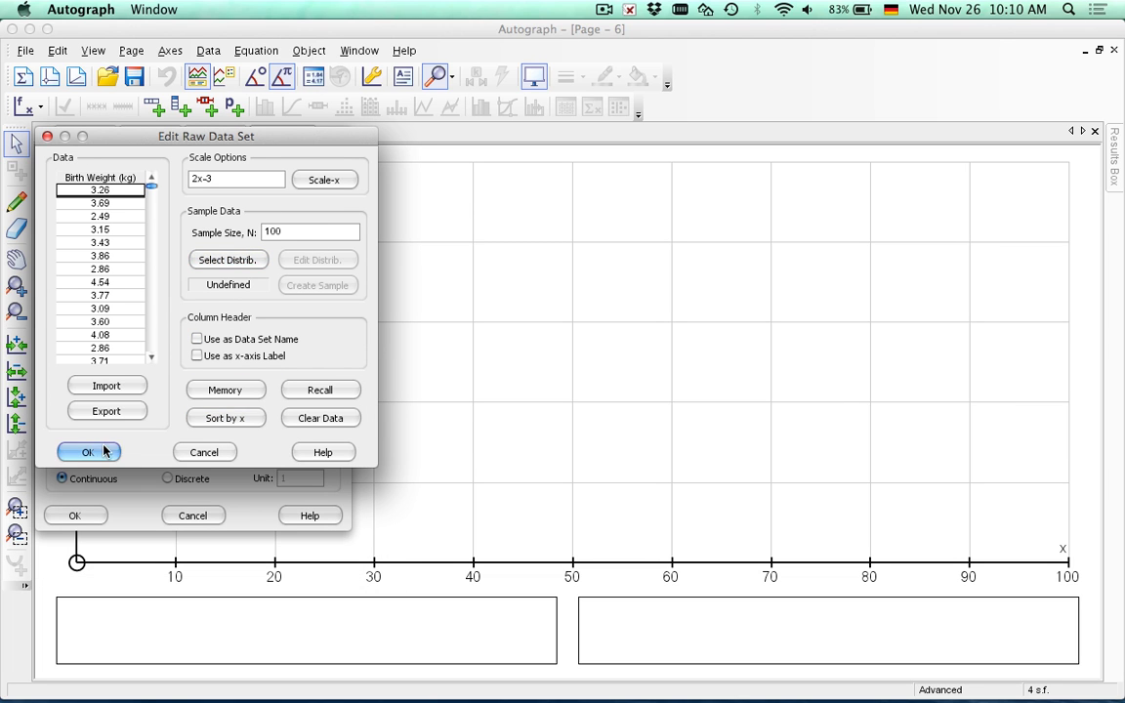
triple_click(150, 178)
type("Smoker")
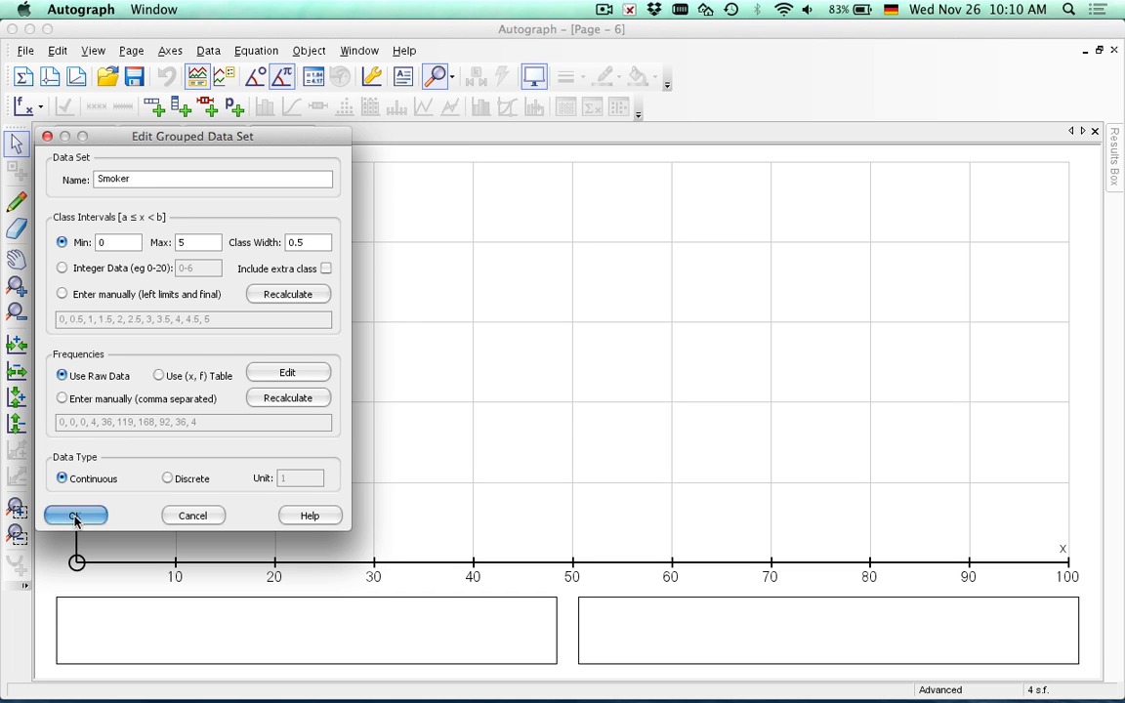
Step: Confirm the Smoker set, then take the Non Smokers sheet's Birth Weight (kg) column from Numbers
left_click(75, 515)
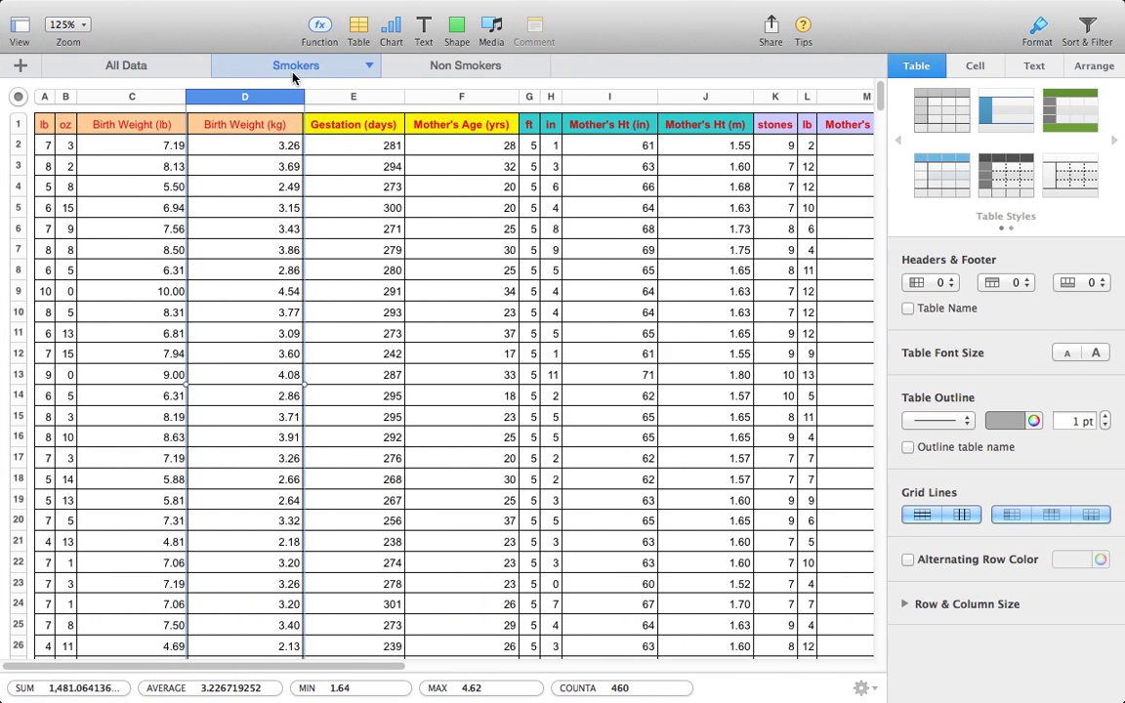
left_click(410, 66)
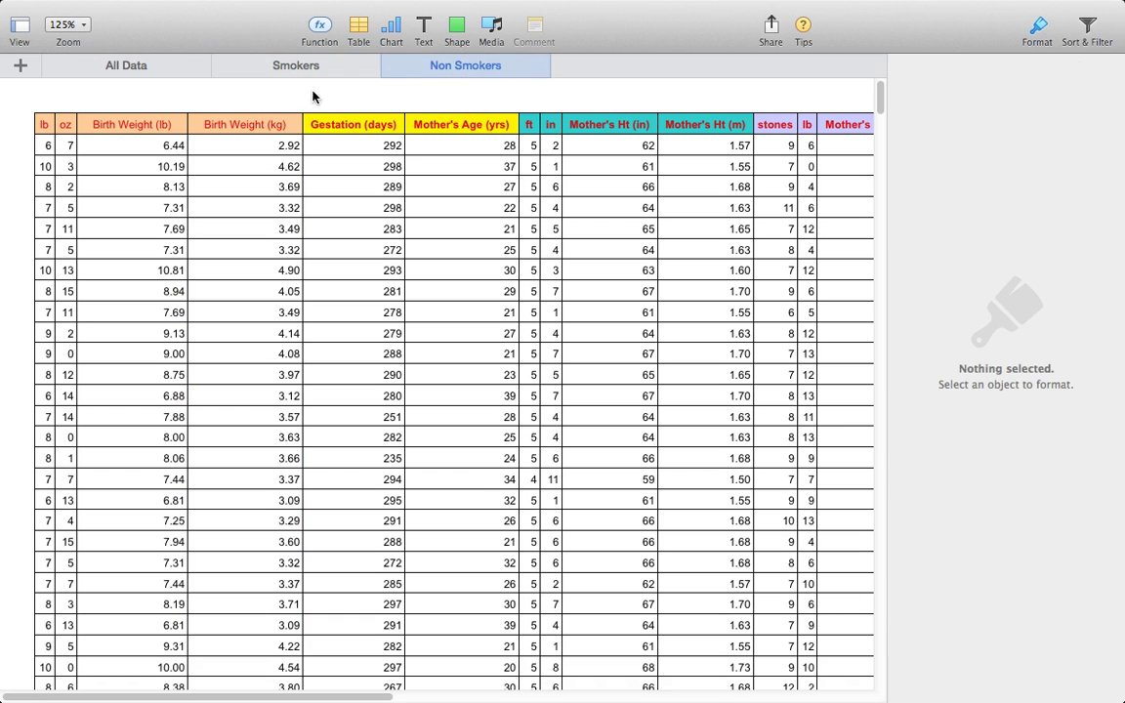
left_click(245, 122)
key("ctrl+Left")
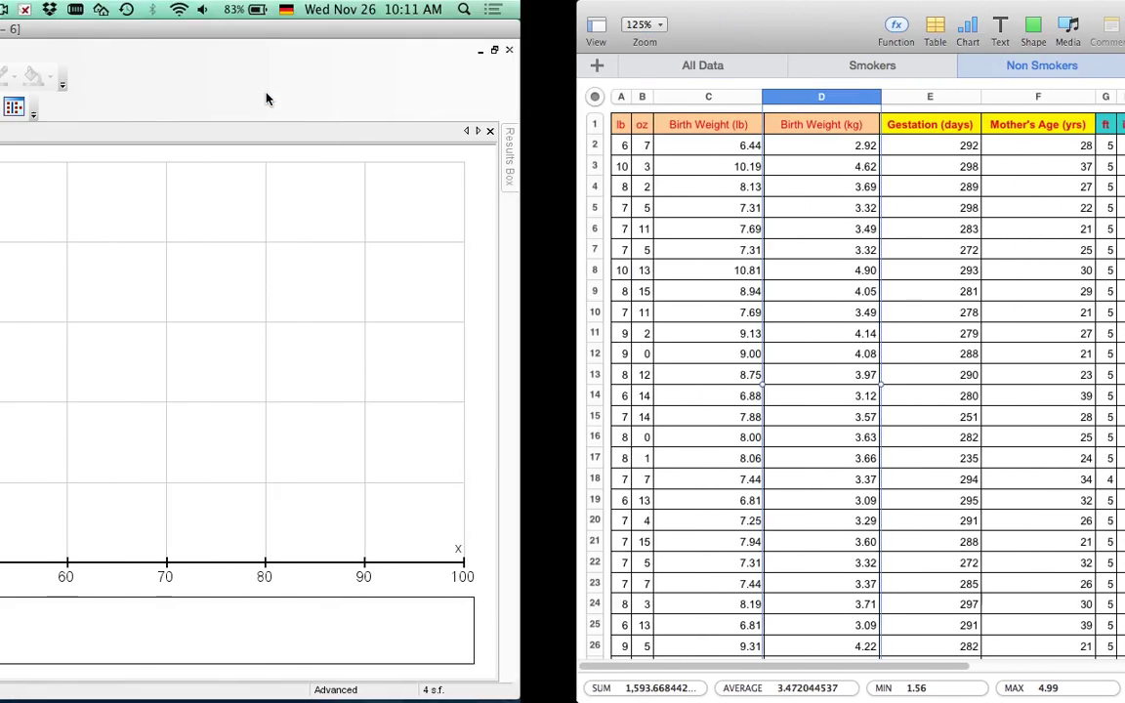
Step: Start a new grouped data set with Min 1.5, Max 5 and class width 0.5
left_click(153, 109)
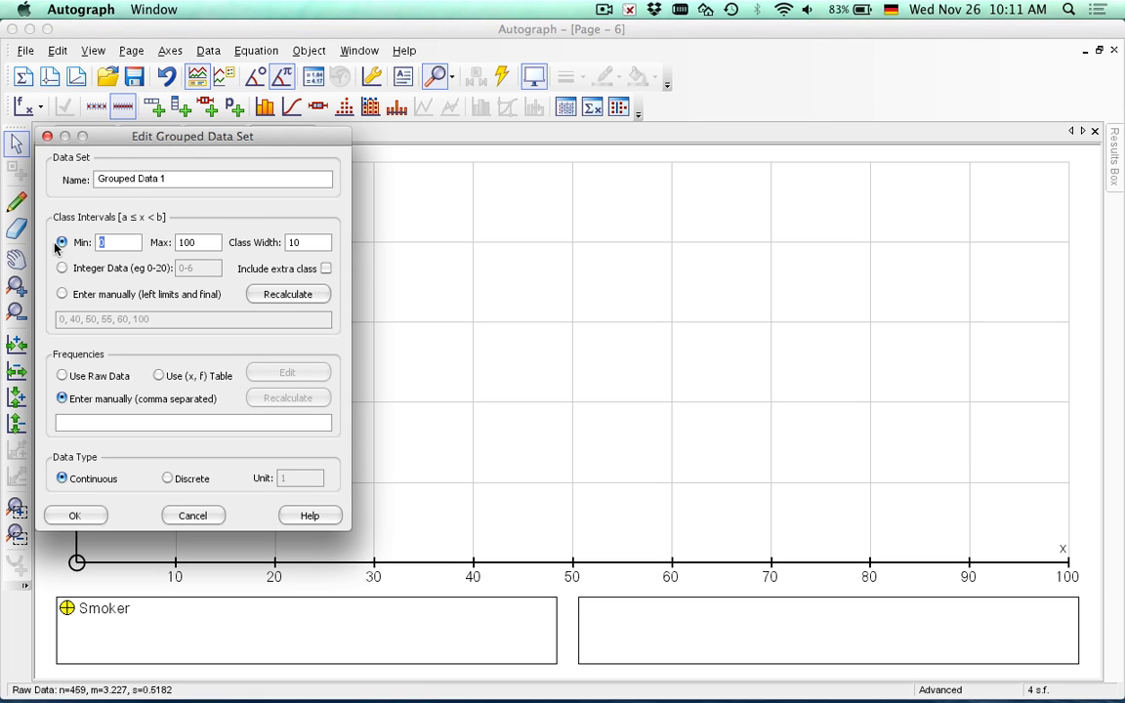
type("1.5")
key("Tab")
type("5")
key("Tab")
type(".5")
Step: Fill it with the non-smokers' raw birth weights, reset Min 1.5, recalculate both, and confirm
left_click(62, 375)
left_click(252, 372)
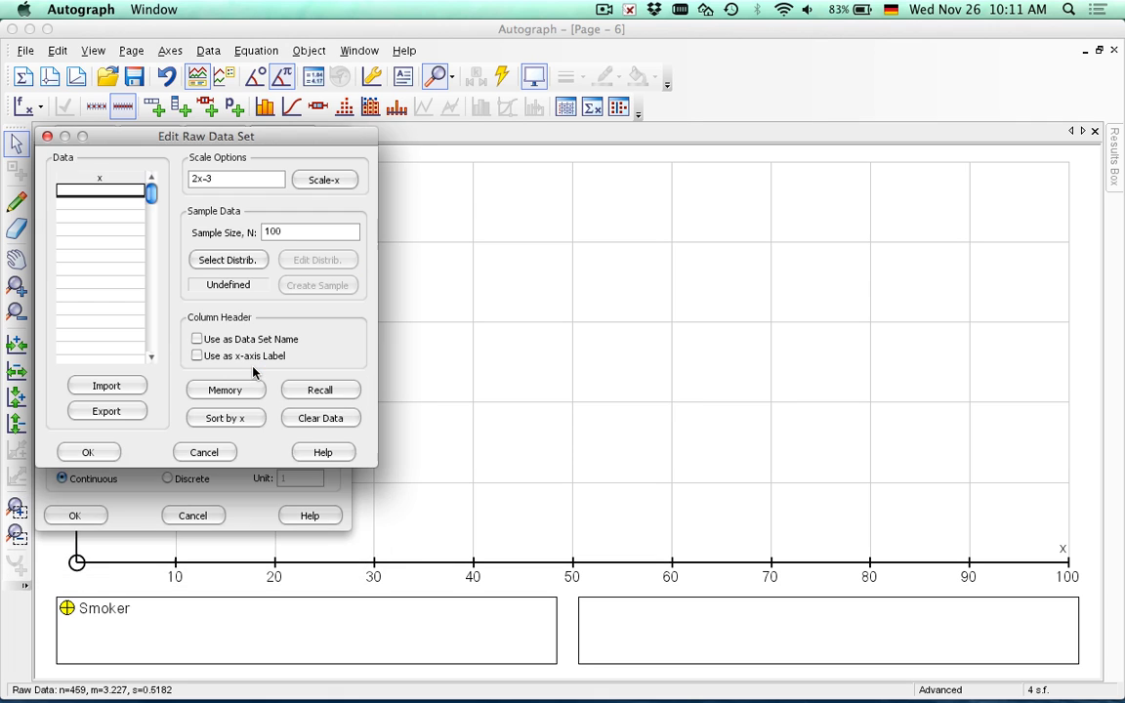
left_click(289, 390)
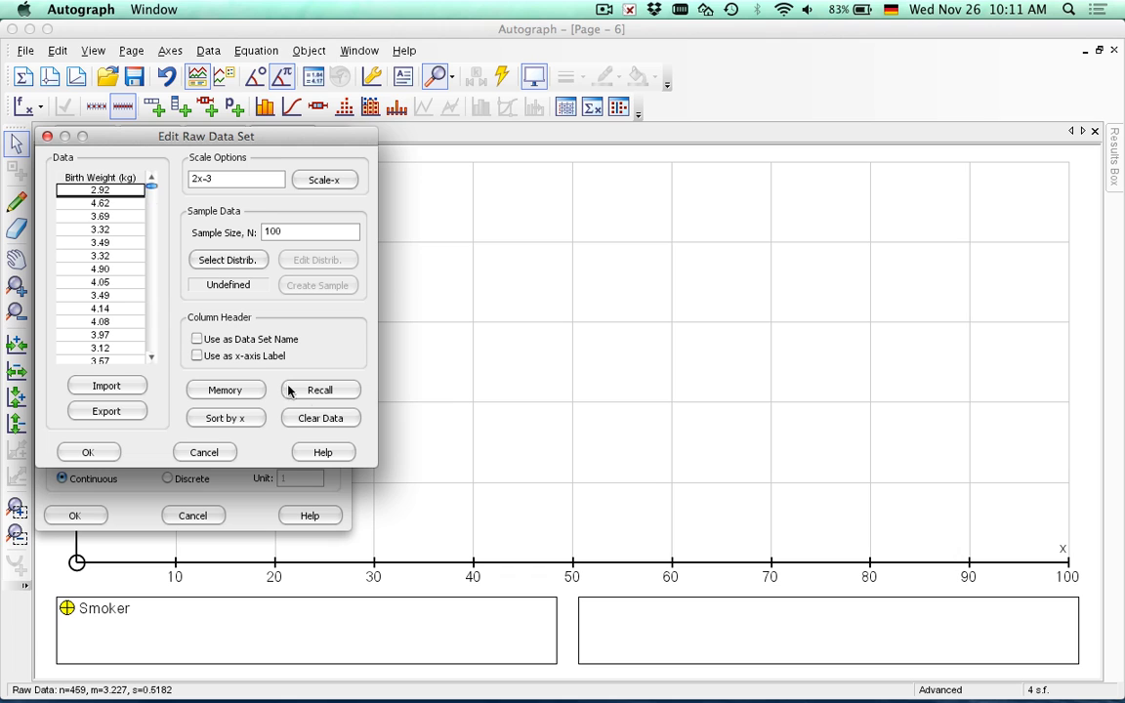
left_click(90, 453)
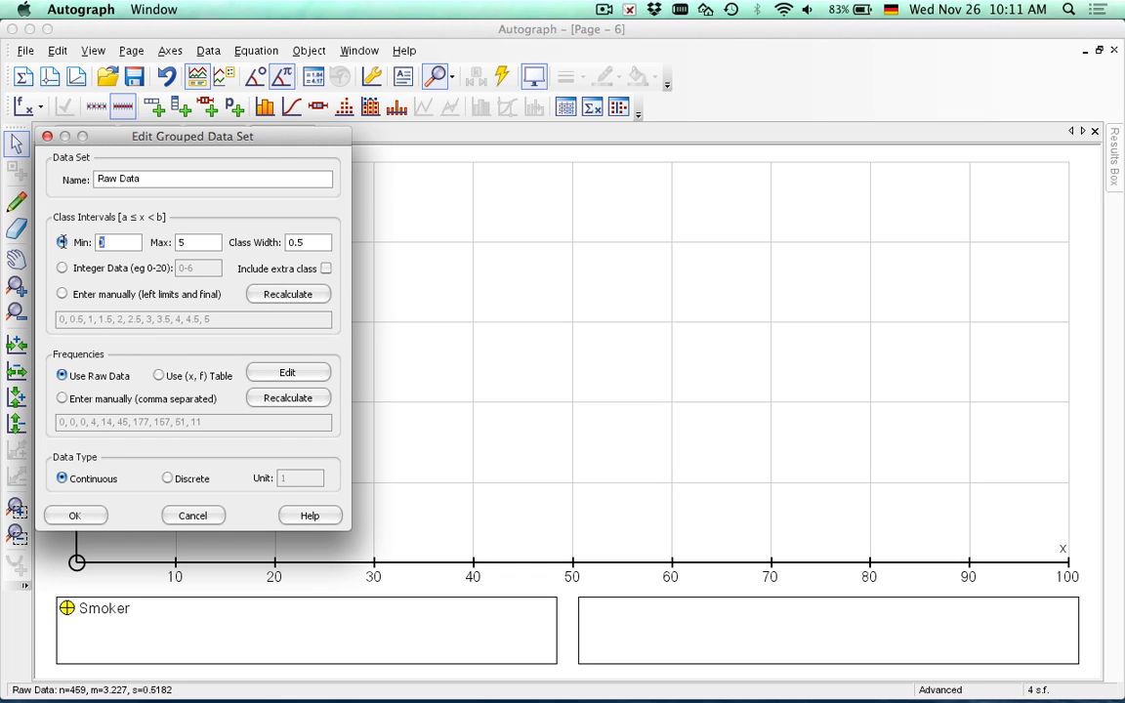
type("1.5")
left_click(293, 297)
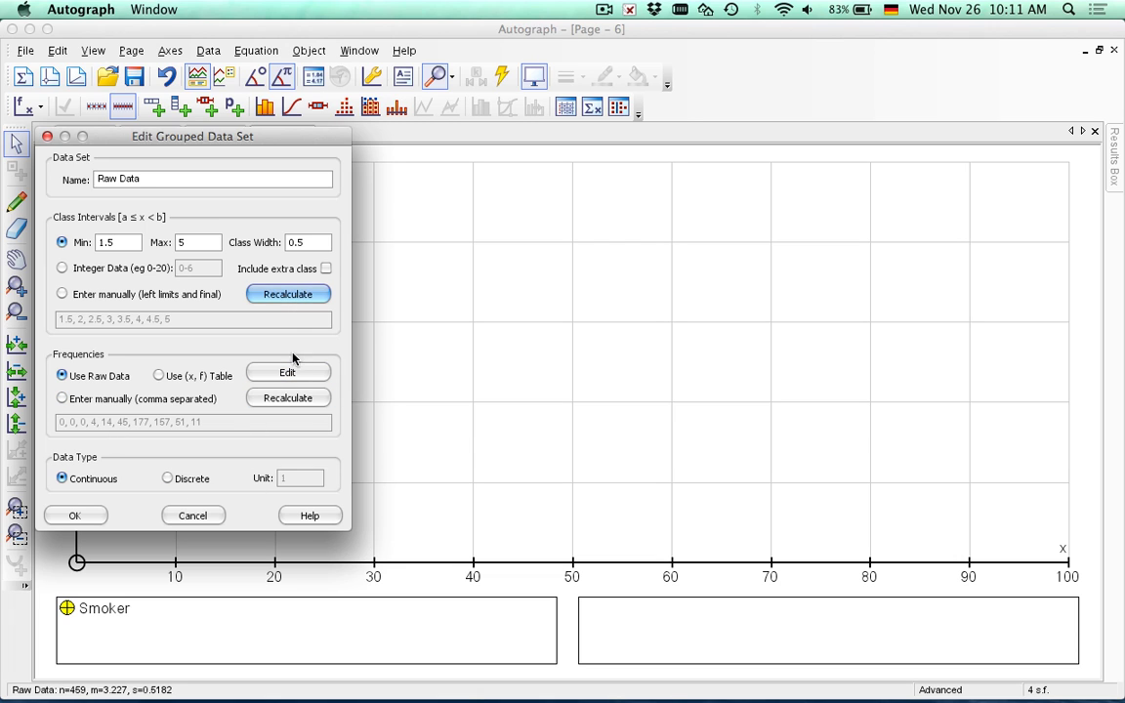
left_click(294, 399)
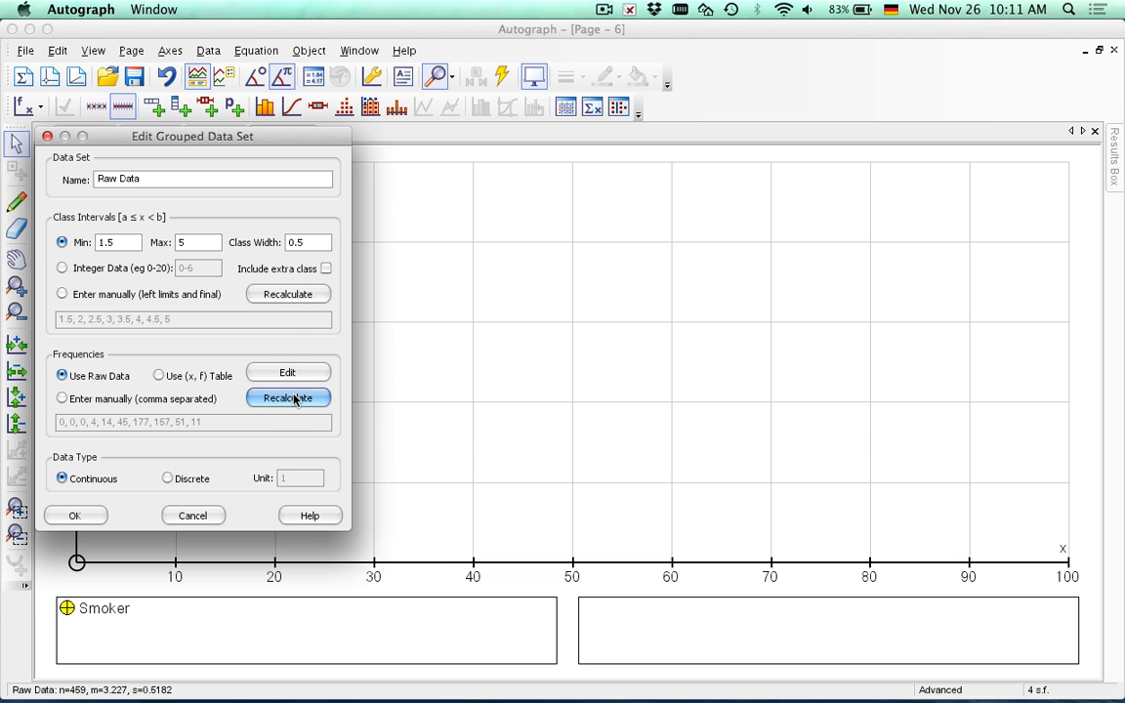
left_click(64, 516)
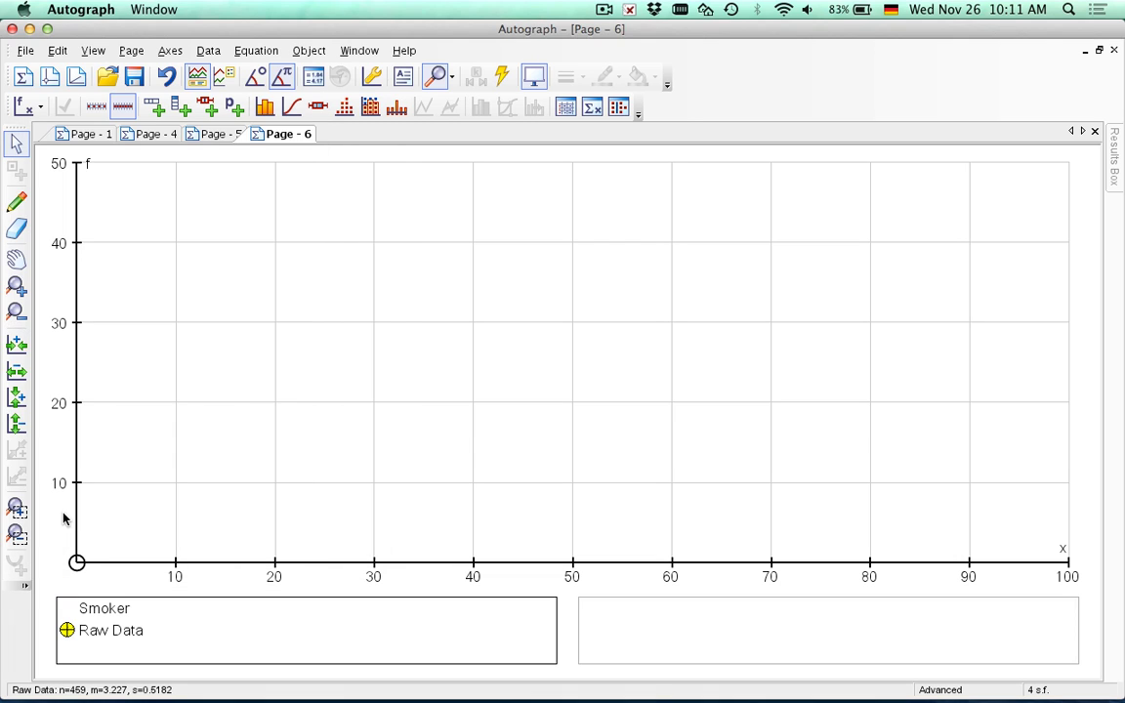
Step: Draw cumulative frequency curves for the Raw Data set (red) and the Smoker set (blue)
left_click(293, 107)
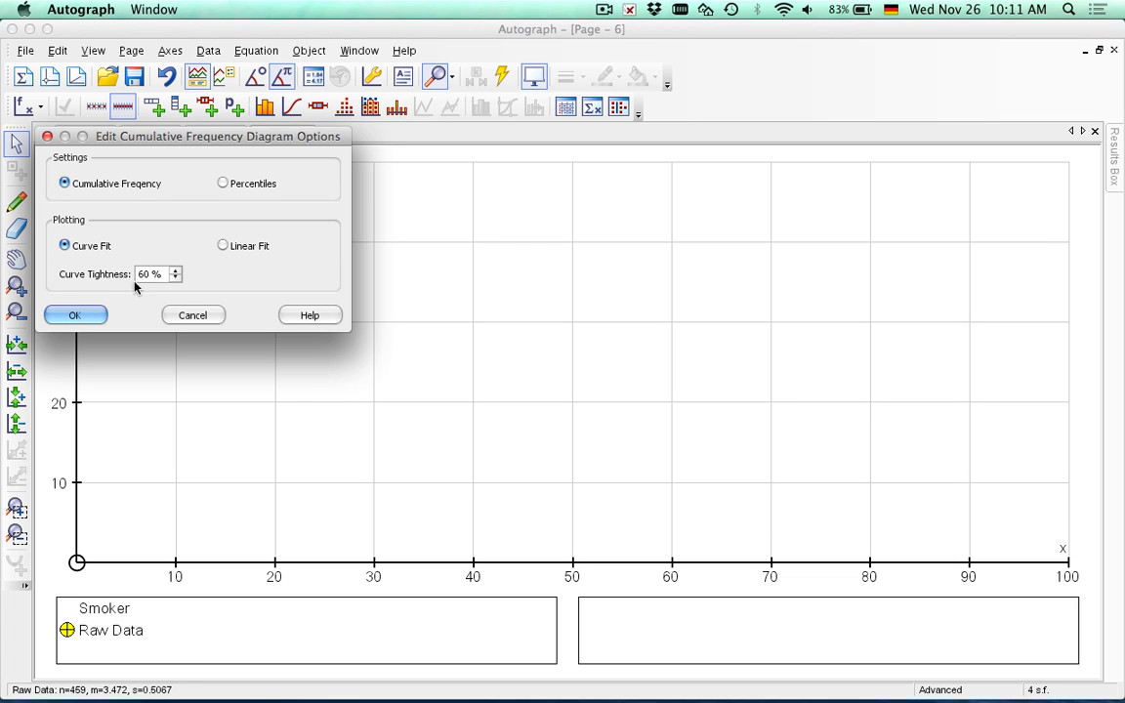
left_click(75, 314)
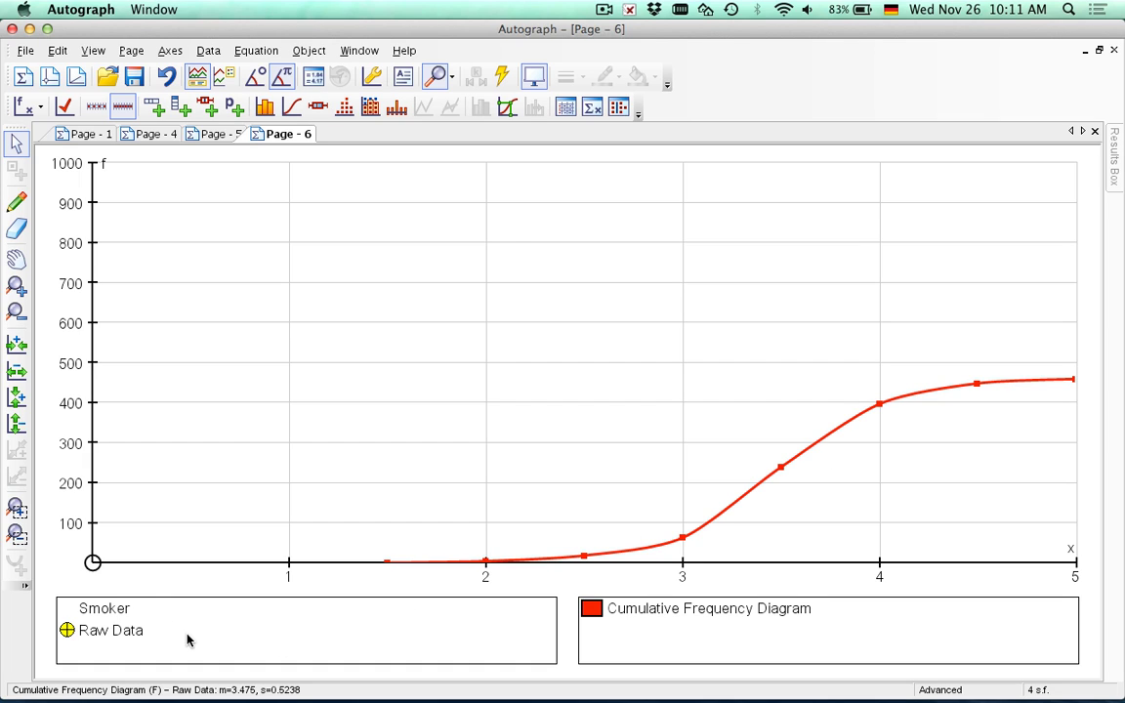
left_click(112, 609)
left_click(115, 632)
left_click(113, 612)
left_click(291, 106)
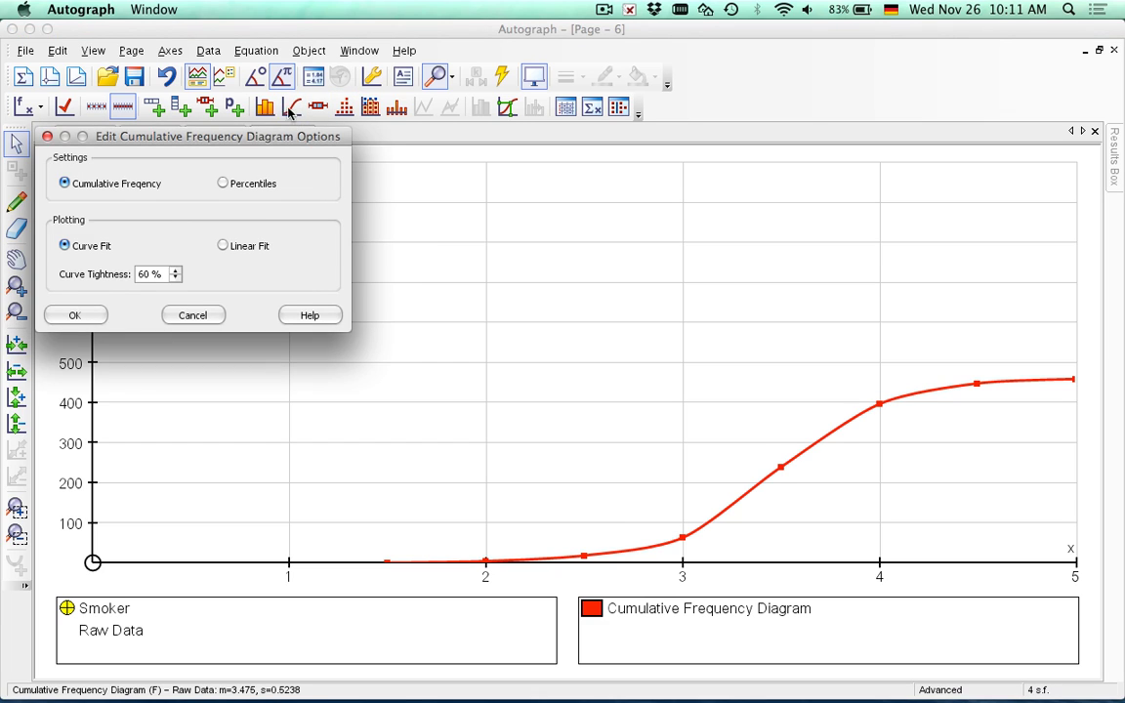
left_click(78, 316)
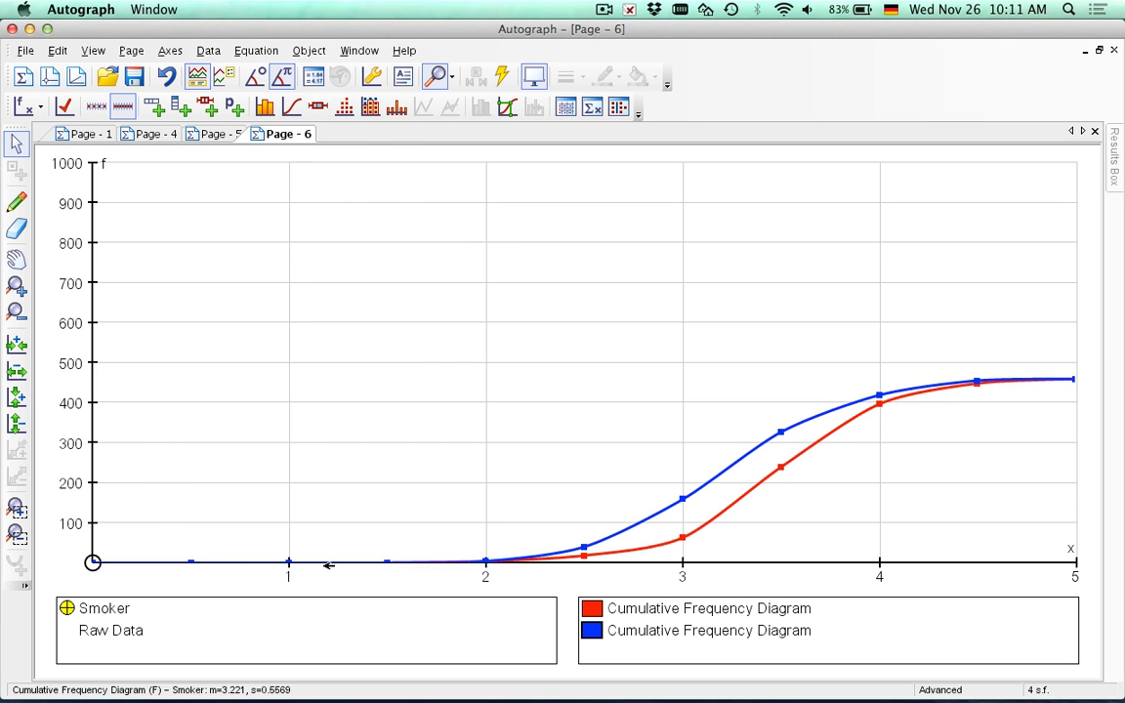
Step: Change the Page 6 axes so x starts at 1.5 and y tops out at 475
double_click(699, 565)
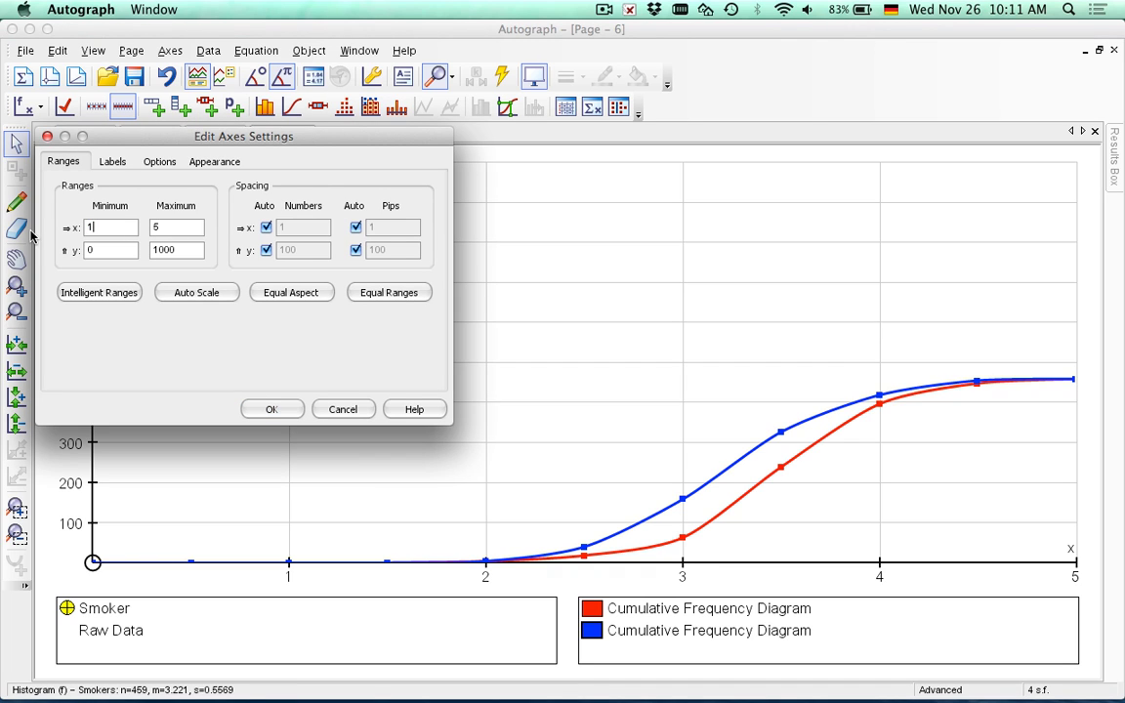
left_click(271, 409)
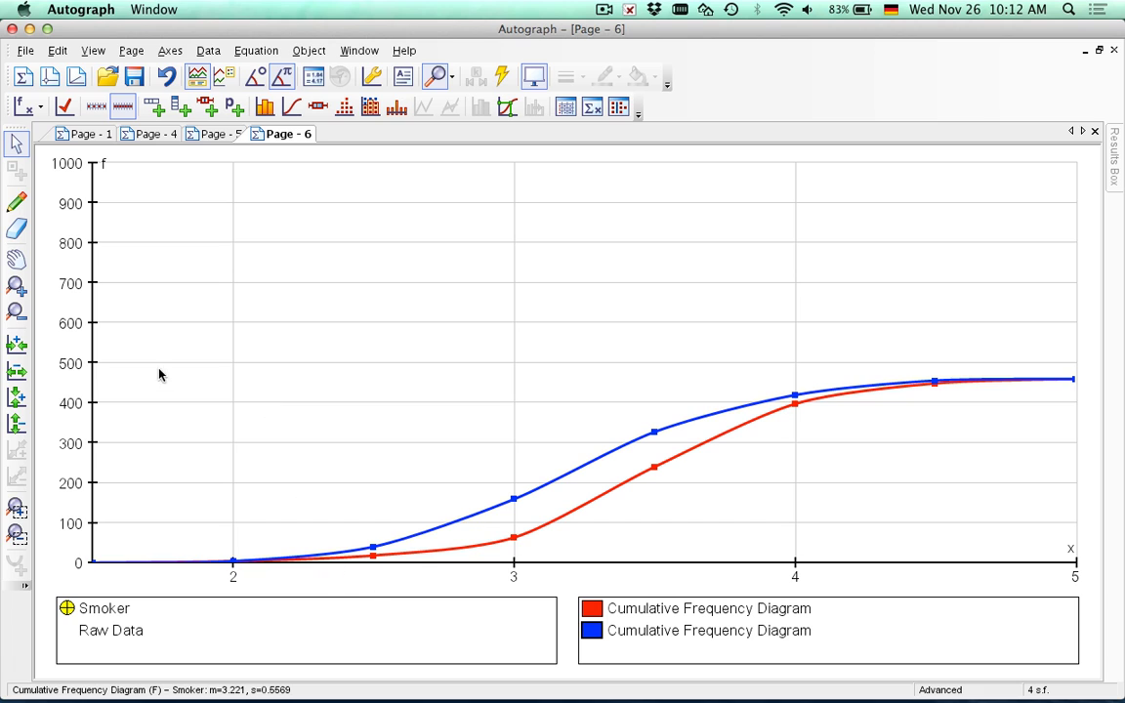
double_click(91, 442)
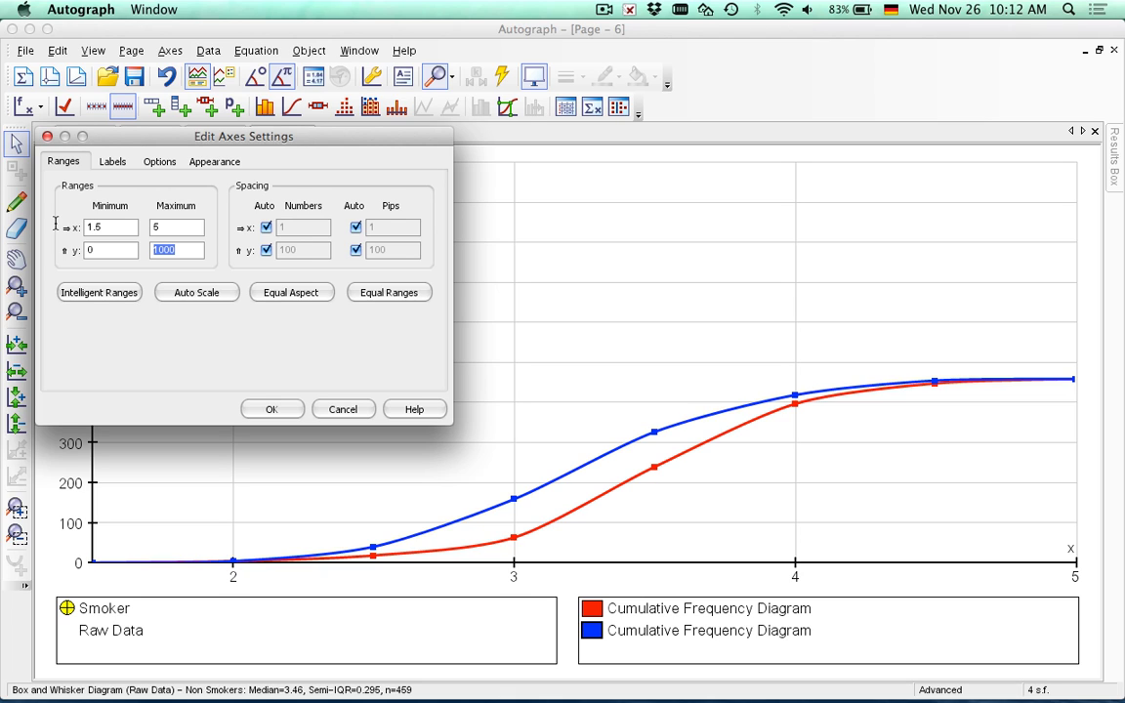
type("475")
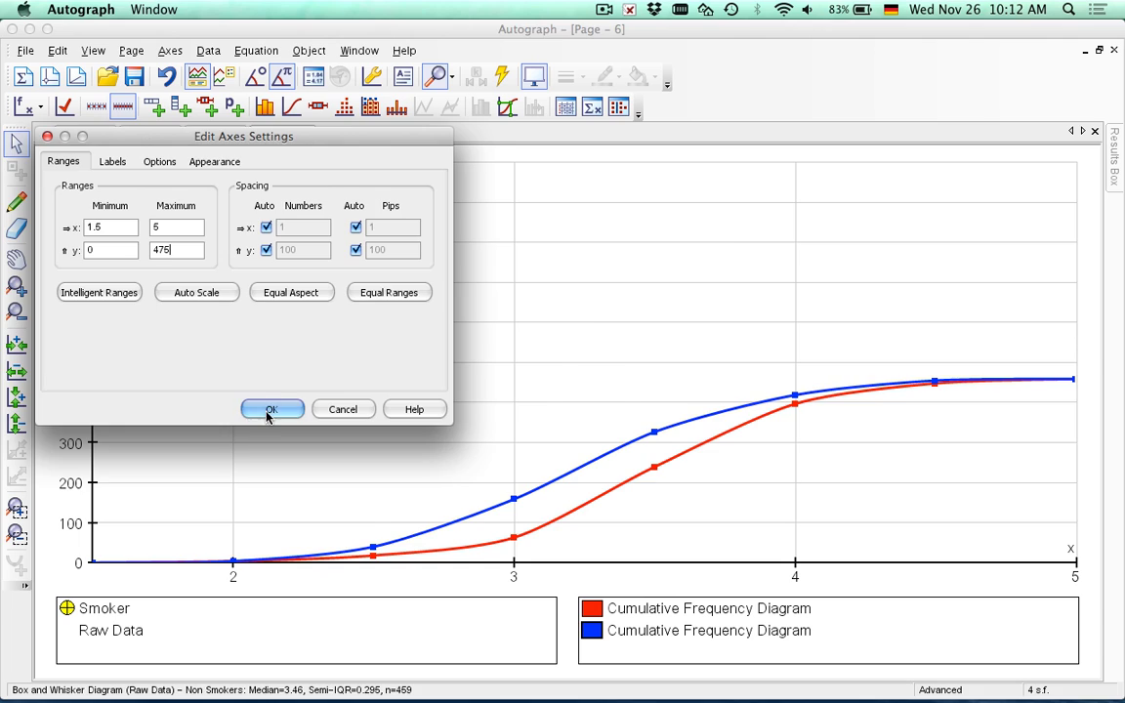
left_click(270, 410)
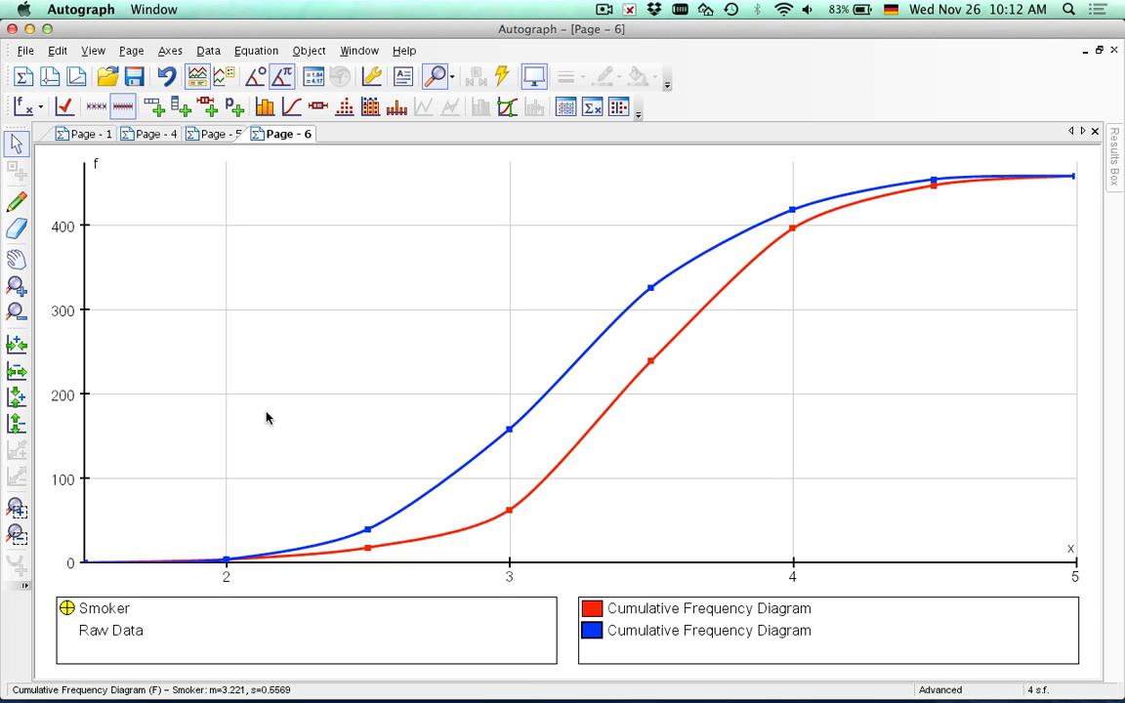
Step: View the smokers' curve options without changing them, then go to the Page 4 non-smokers histogram
double_click(464, 465)
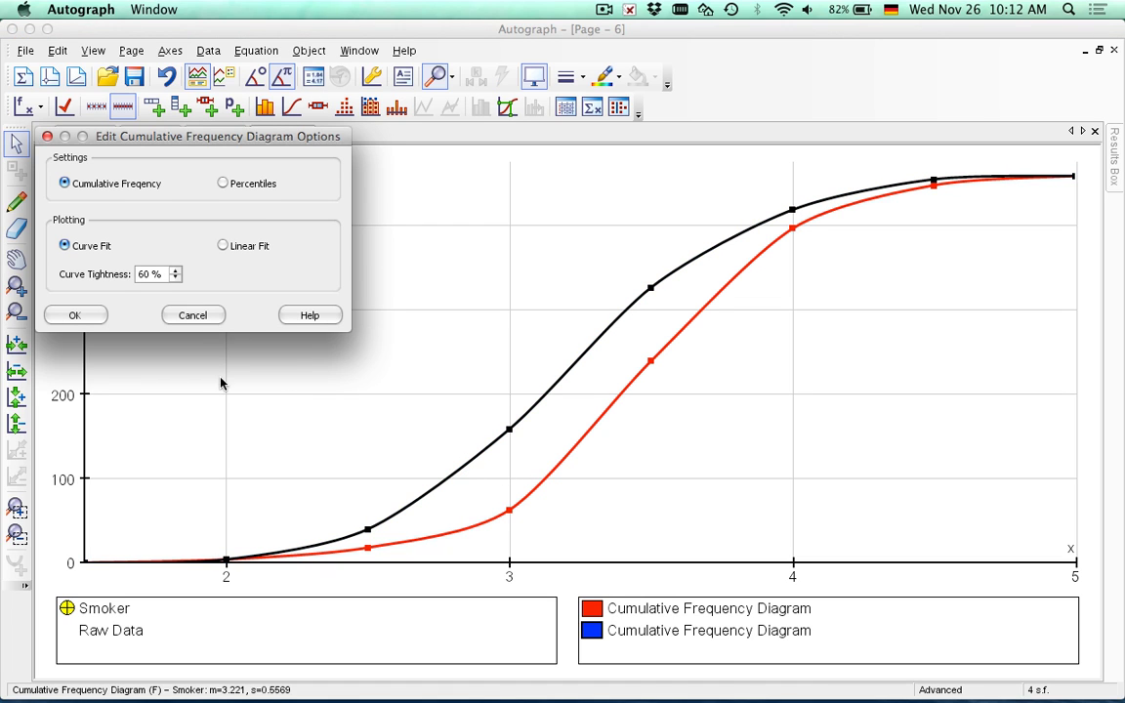
left_click(193, 315)
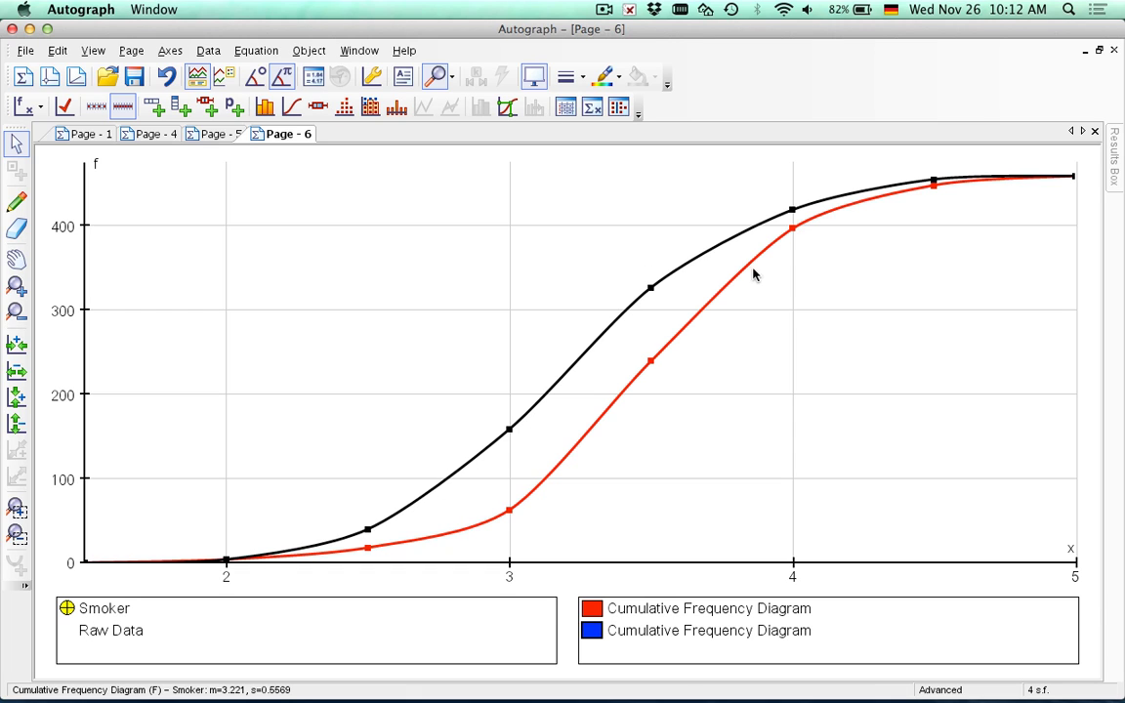
left_click(146, 137)
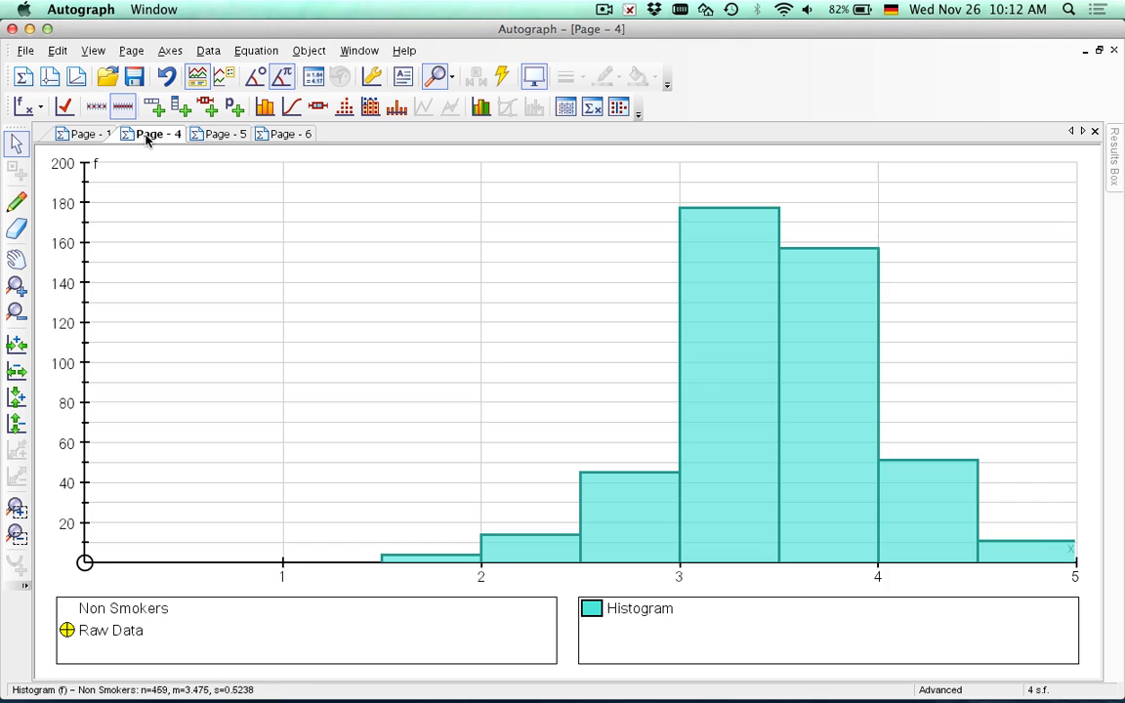
Step: Switch twice between the Page 1 box plots and the Page 6 cumulative frequency curves
left_click(83, 134)
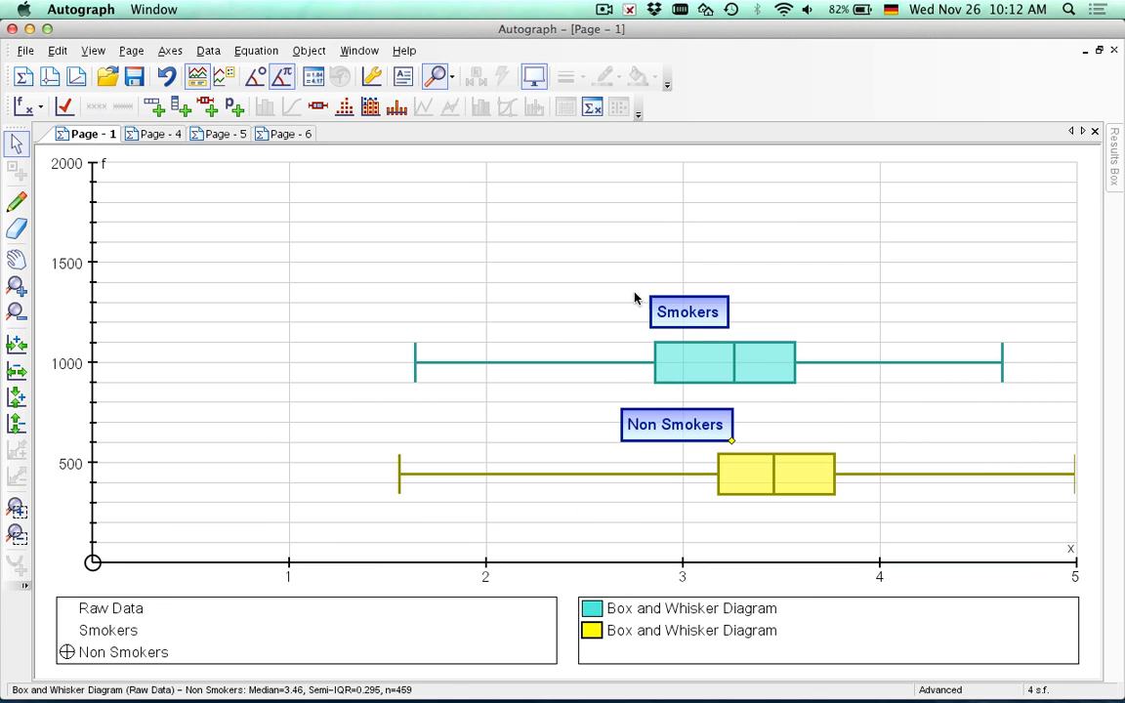
left_click(288, 135)
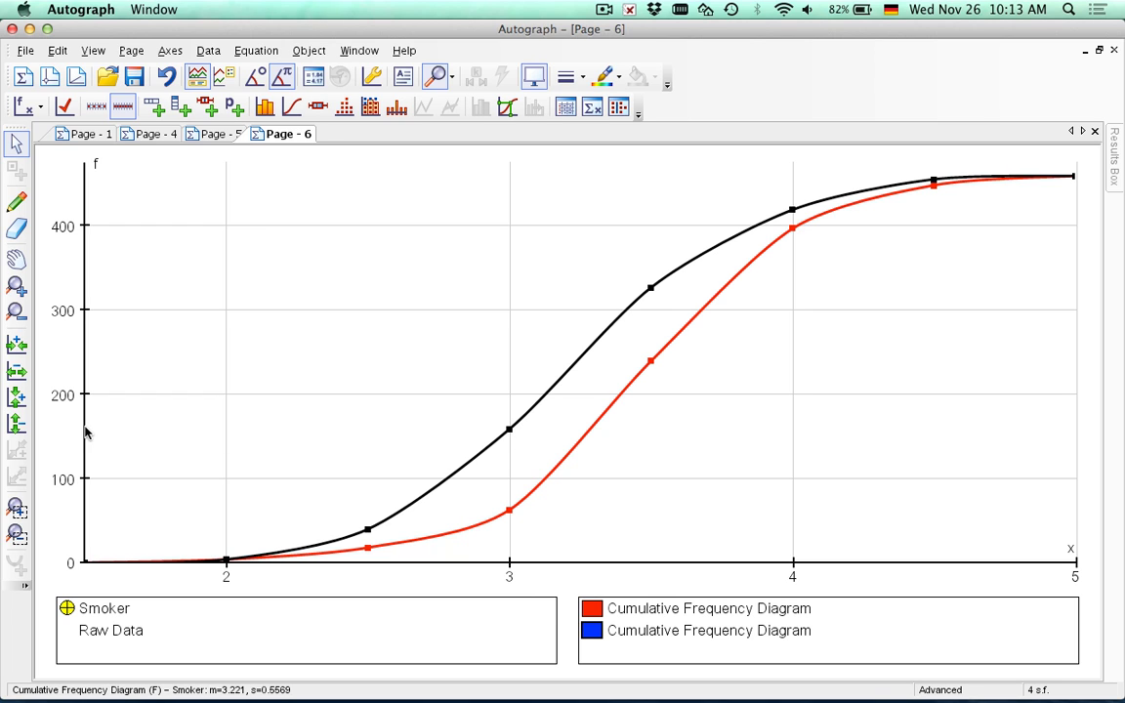
left_click(65, 131)
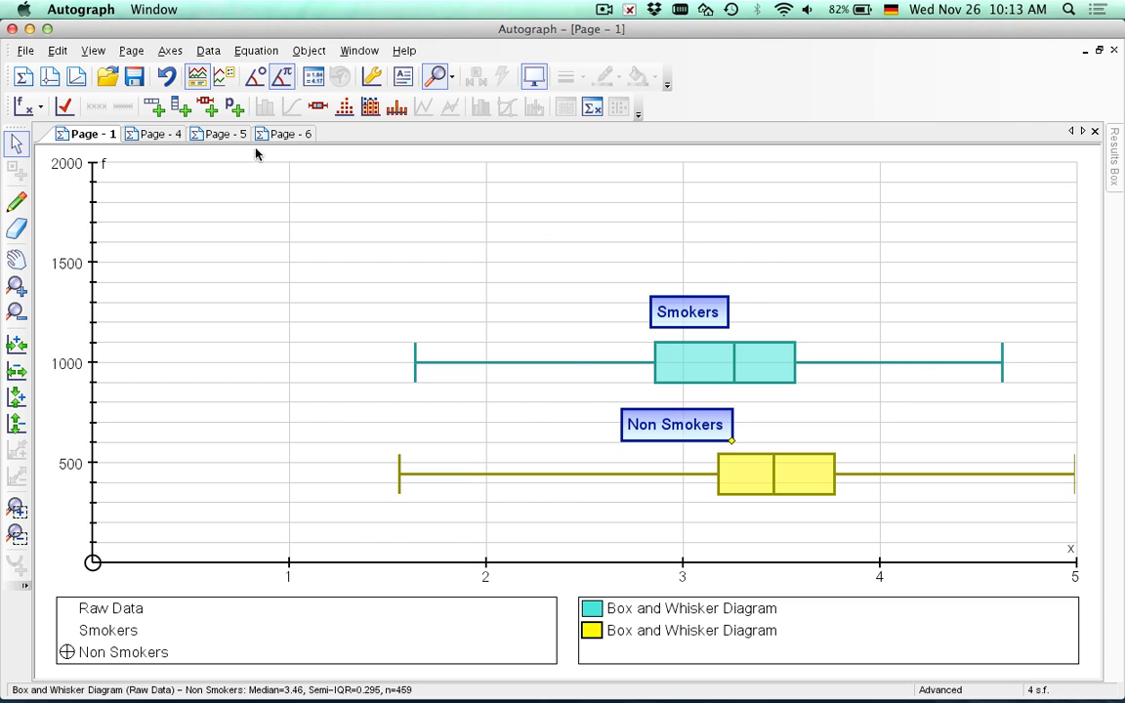
left_click(282, 134)
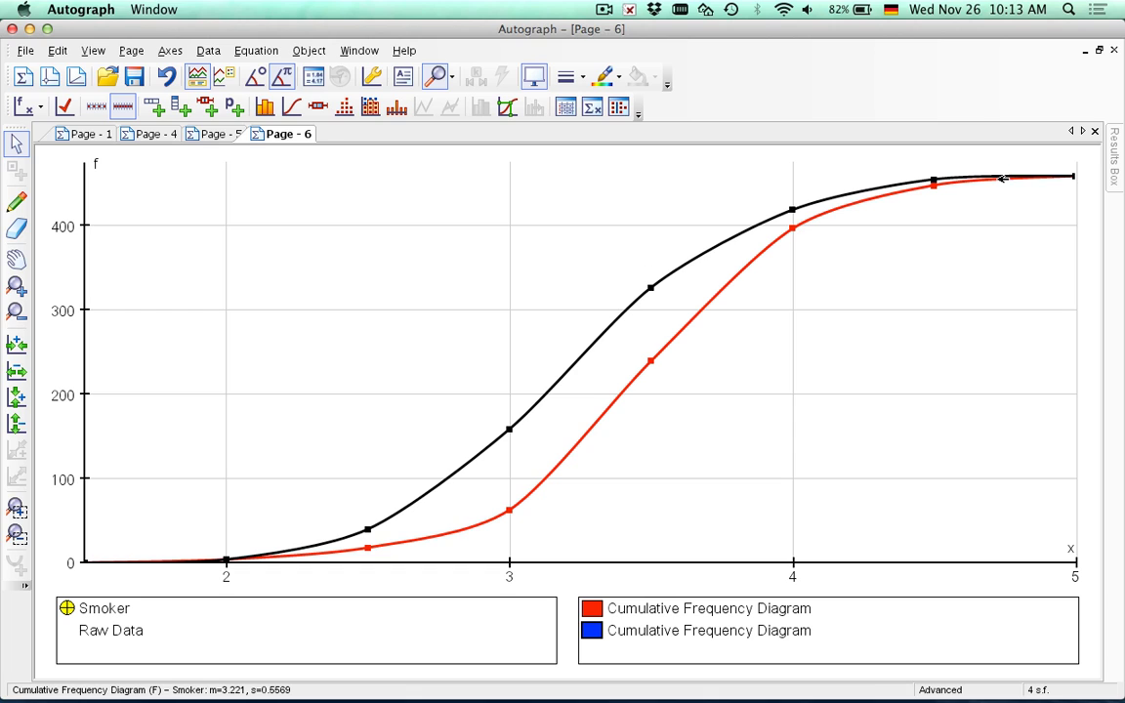
left_click(604, 9)
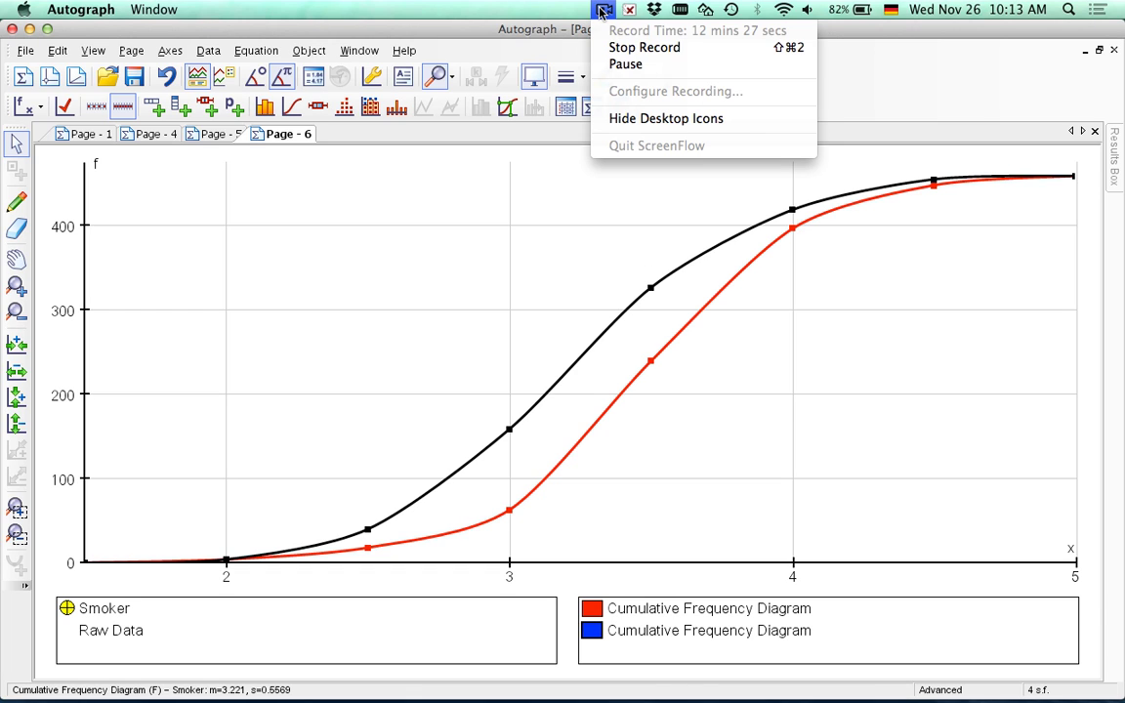